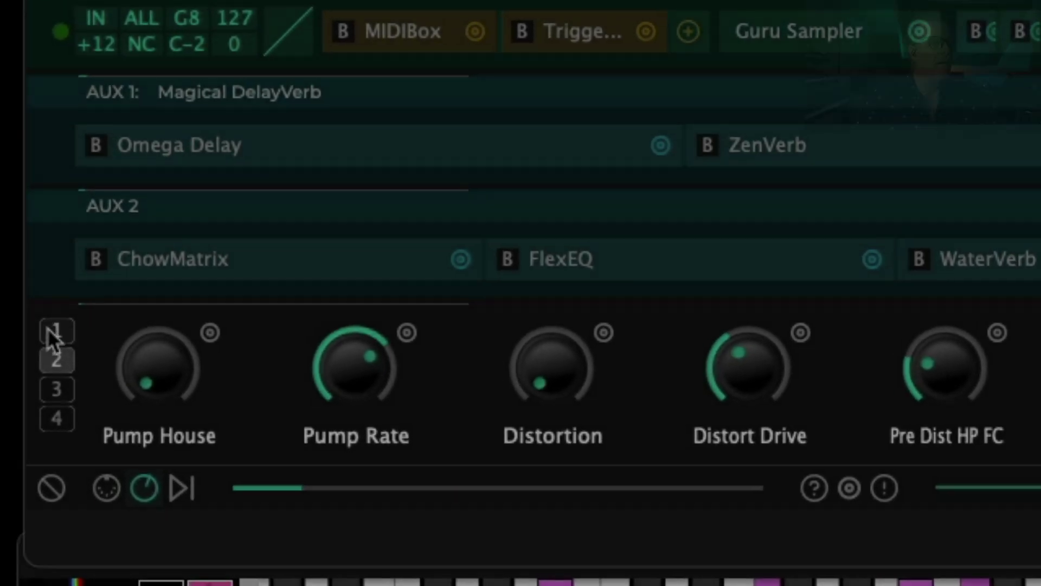
Step: Switch to macro page 1 to show the first set of macro knobs
{"action": "left_click", "coordinate": [61, 353]}
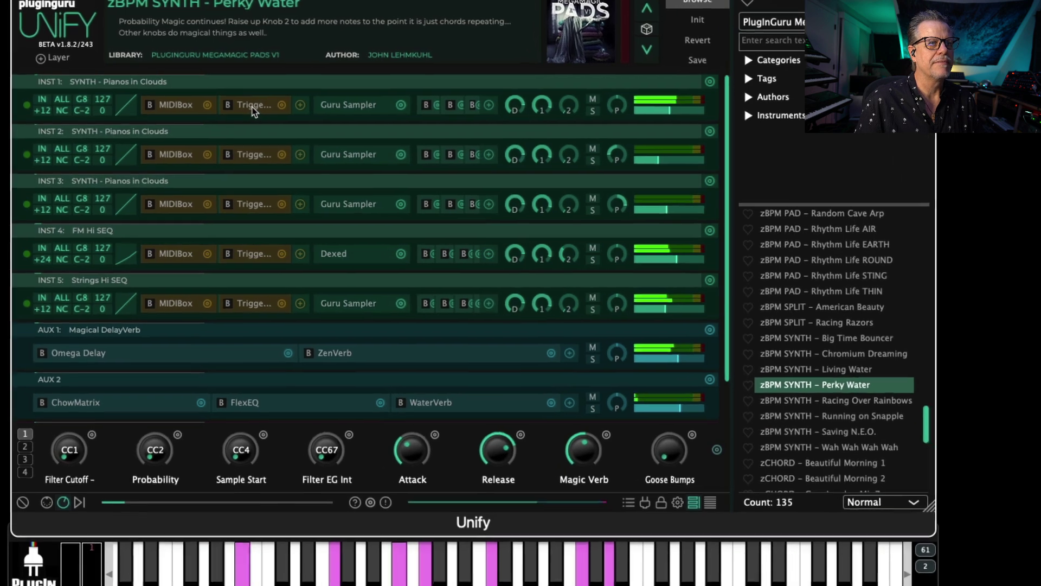
Step: Open layer 1's TriggerBox, expand all its settings, and bring up its preset list
{"action": "left_click", "coordinate": [241, 112]}
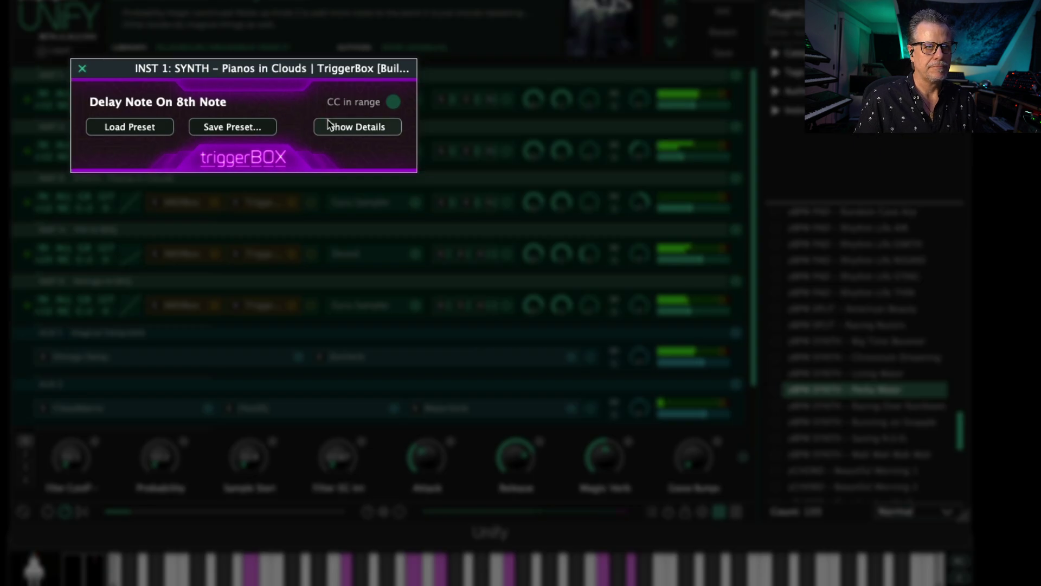
{"action": "left_click", "coordinate": [384, 130]}
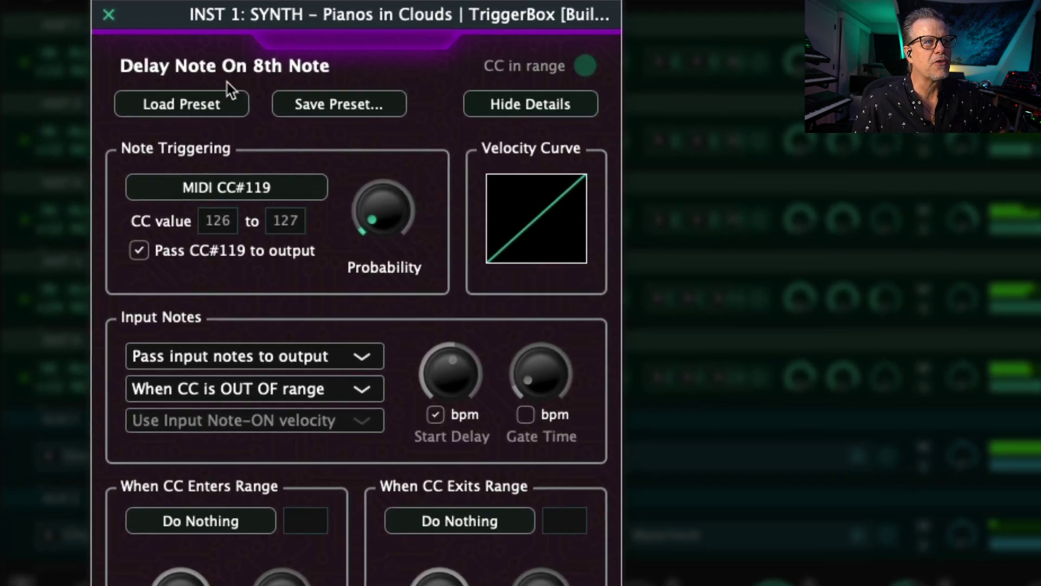
{"action": "left_click", "coordinate": [207, 105]}
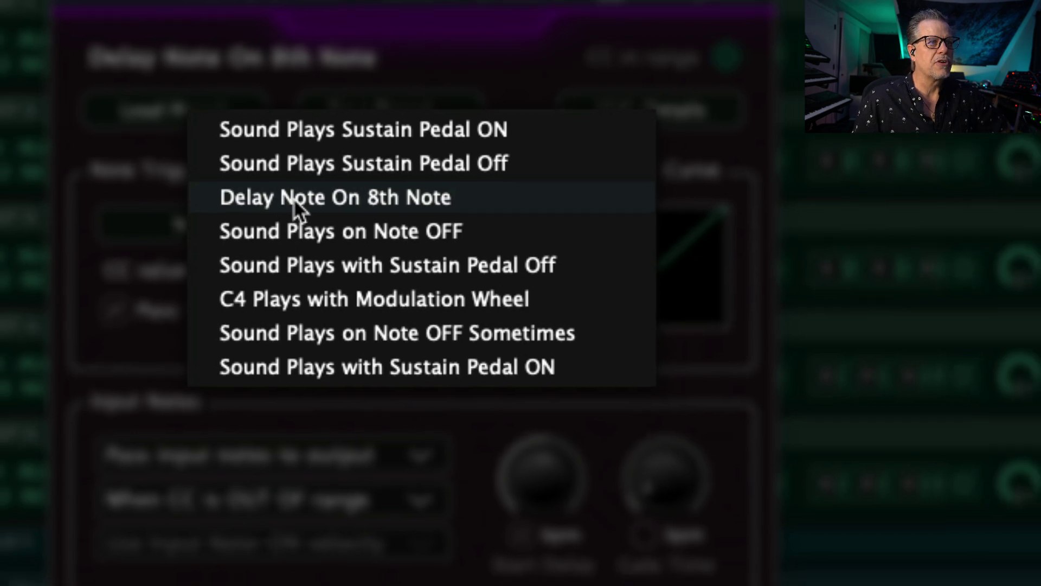
Step: Load Delay Note On 8th Note, lengthen start delay to 1/1, then load Sound Plays on Note OFF Sometimes
{"action": "left_click", "coordinate": [288, 199]}
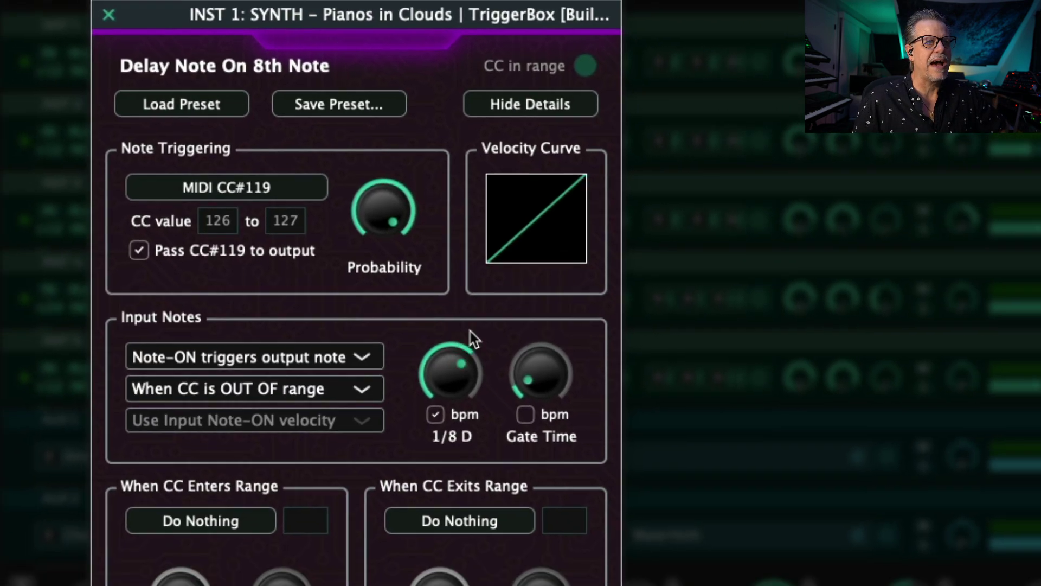
{"action": "left_click_drag", "start_coordinate": [471, 337], "coordinate": [482, 282]}
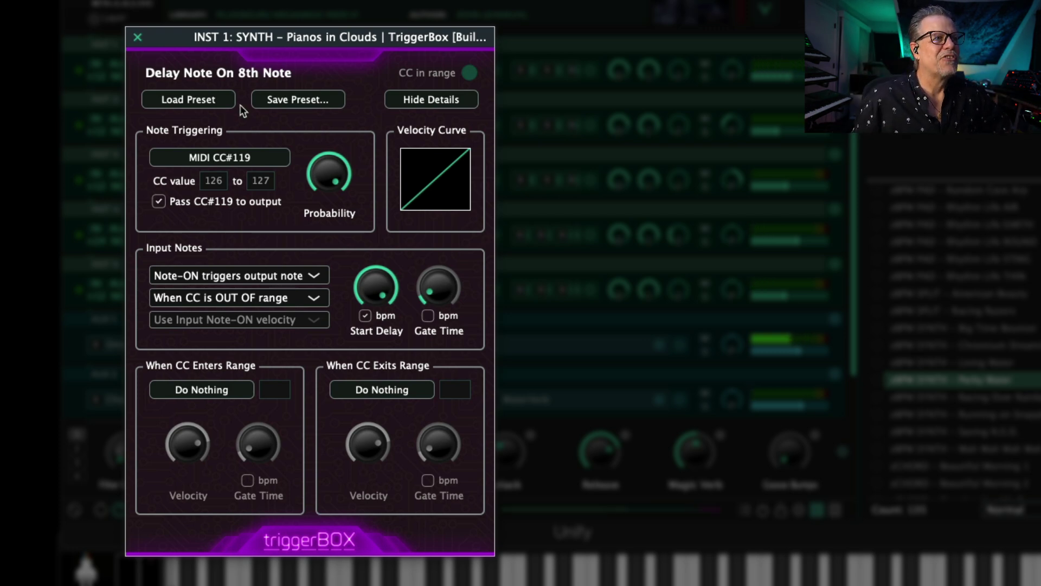
{"action": "left_click", "coordinate": [206, 102]}
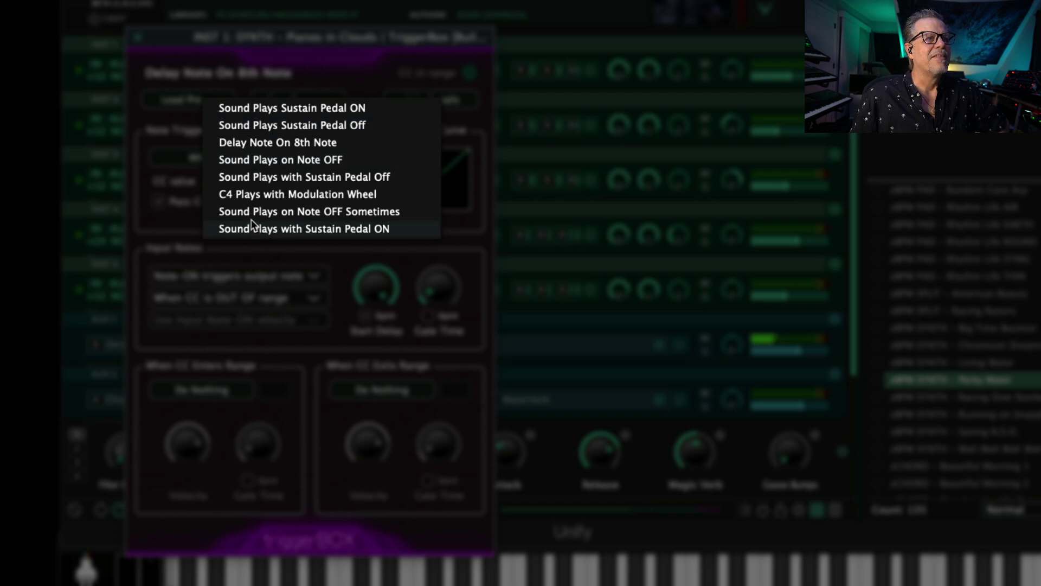
{"action": "left_click", "coordinate": [337, 213]}
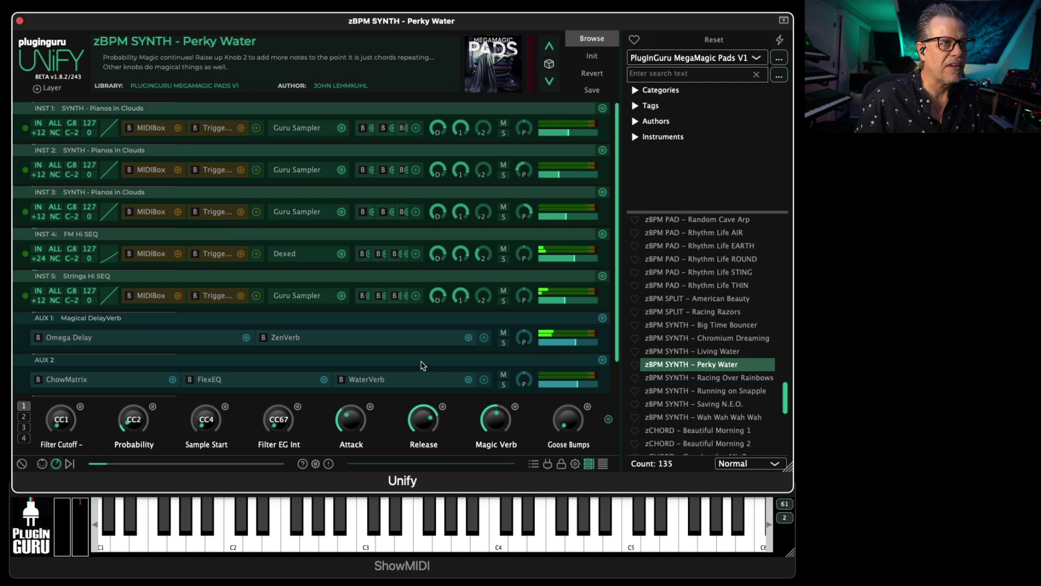
Step: Load the PAD - Battleborn patch and view its artwork at full size
{"action": "scroll", "coordinate": [716, 285], "scroll_direction": "up", "scroll_amount": 10}
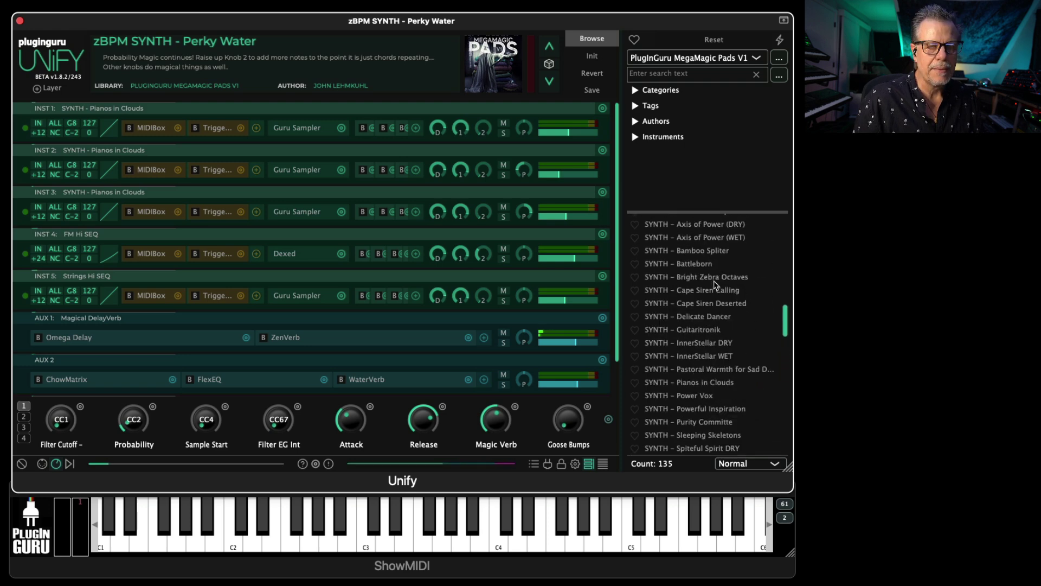
{"action": "scroll", "coordinate": [715, 284], "scroll_direction": "up", "scroll_amount": 10}
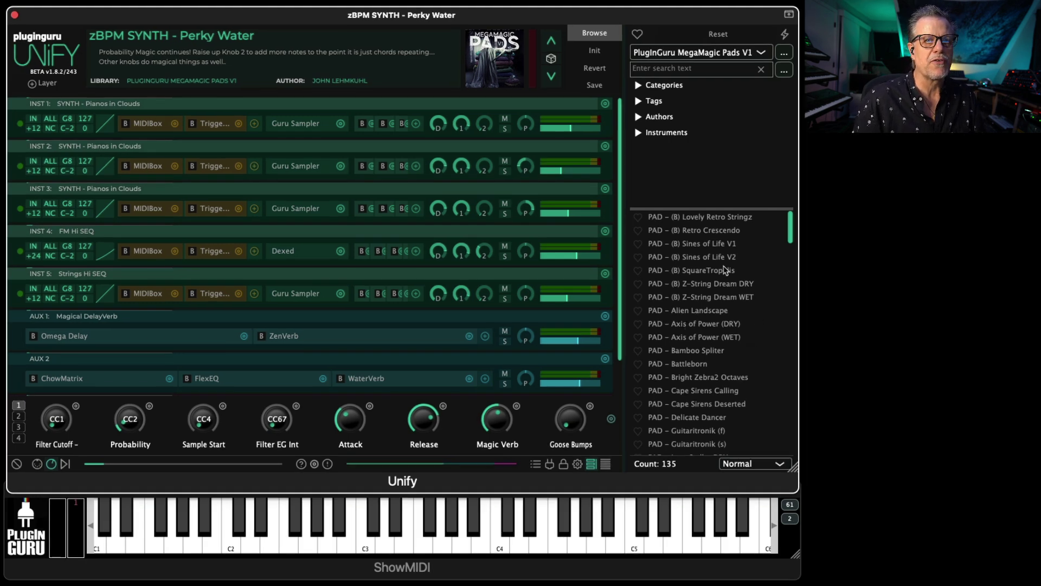
{"action": "left_click", "coordinate": [687, 363]}
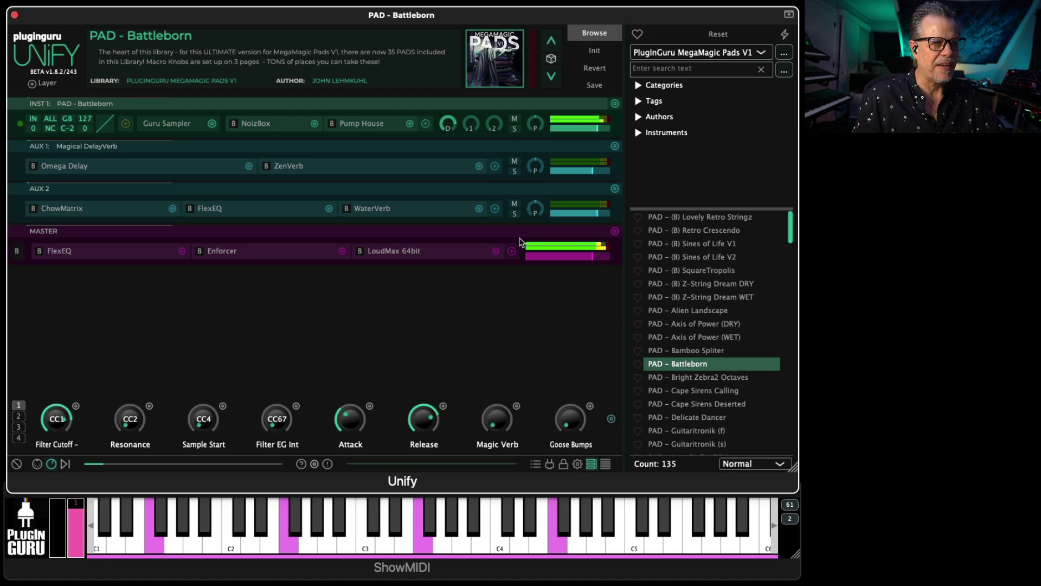
{"action": "left_click", "coordinate": [495, 63]}
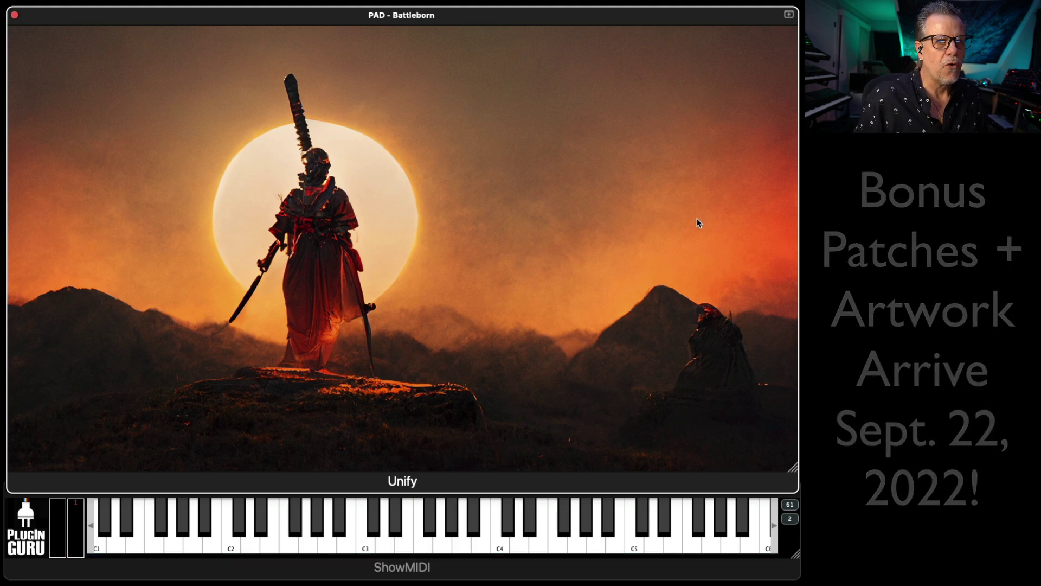
Step: Audition PAD - (B) SquareTropolis and view its artwork at full size
{"action": "left_click", "coordinate": [581, 217]}
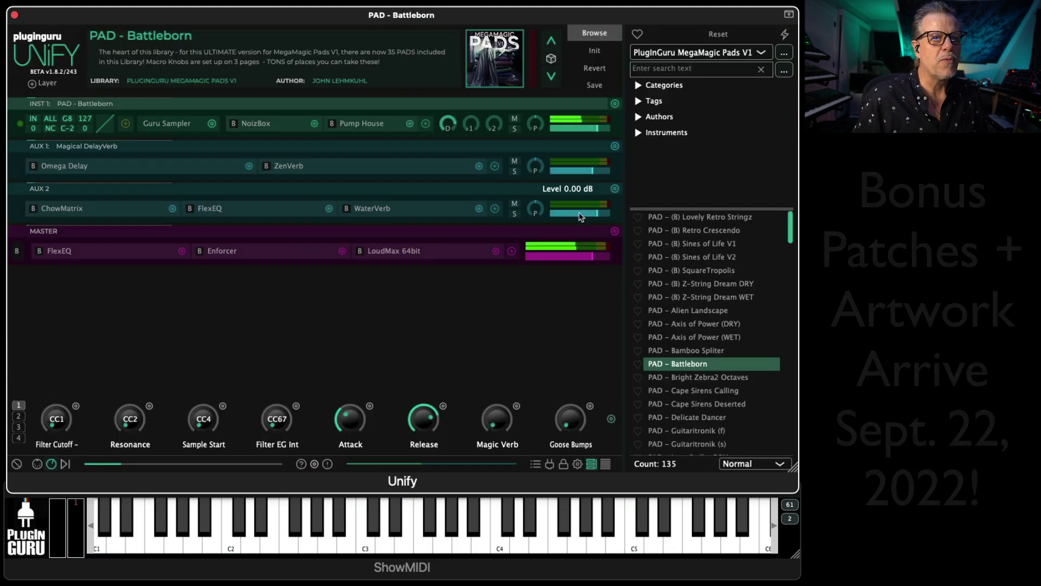
{"action": "left_click", "coordinate": [703, 271]}
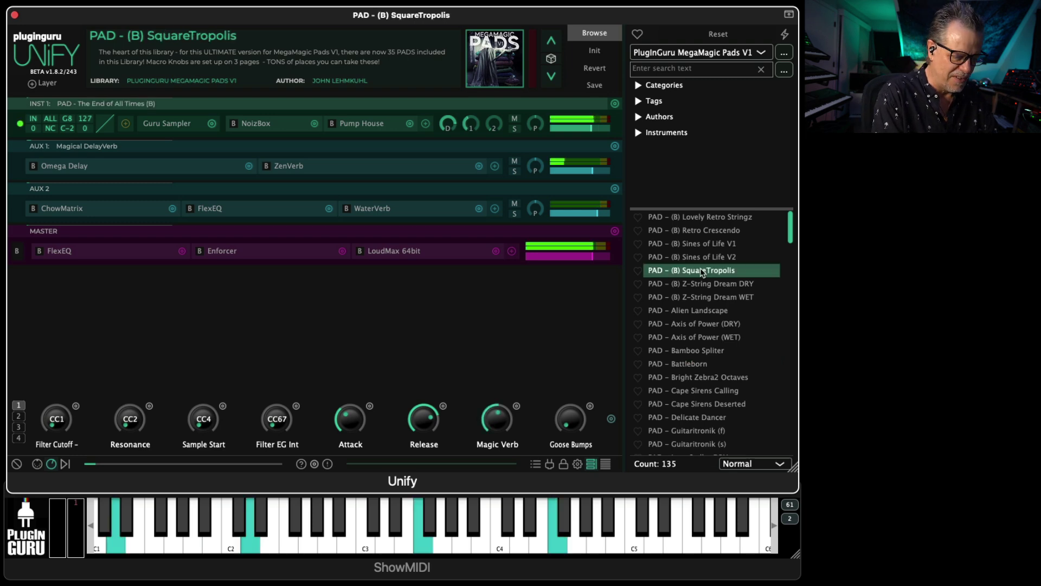
{"action": "left_click", "coordinate": [499, 68]}
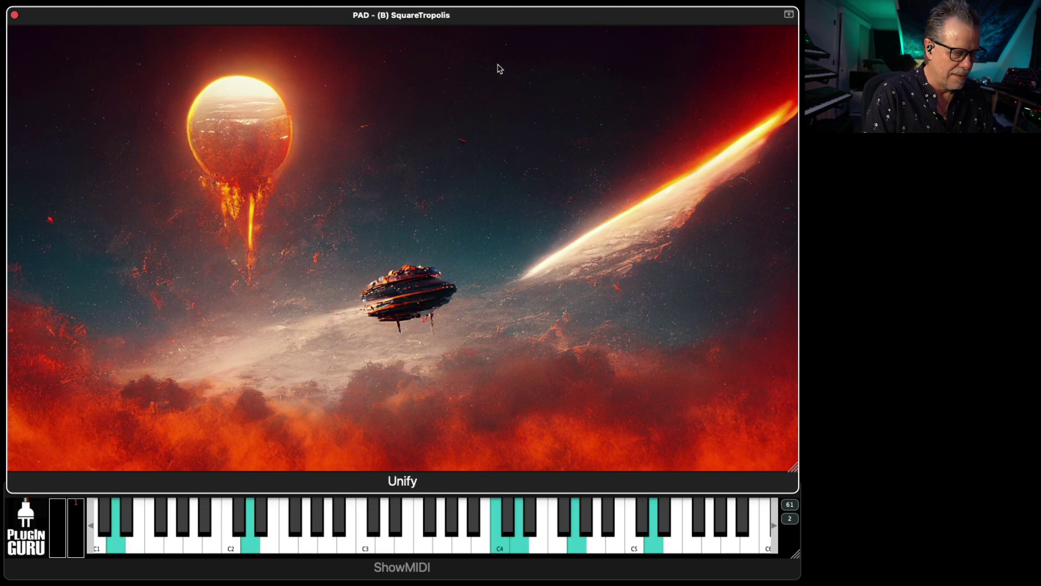
{"action": "left_click", "coordinate": [517, 233]}
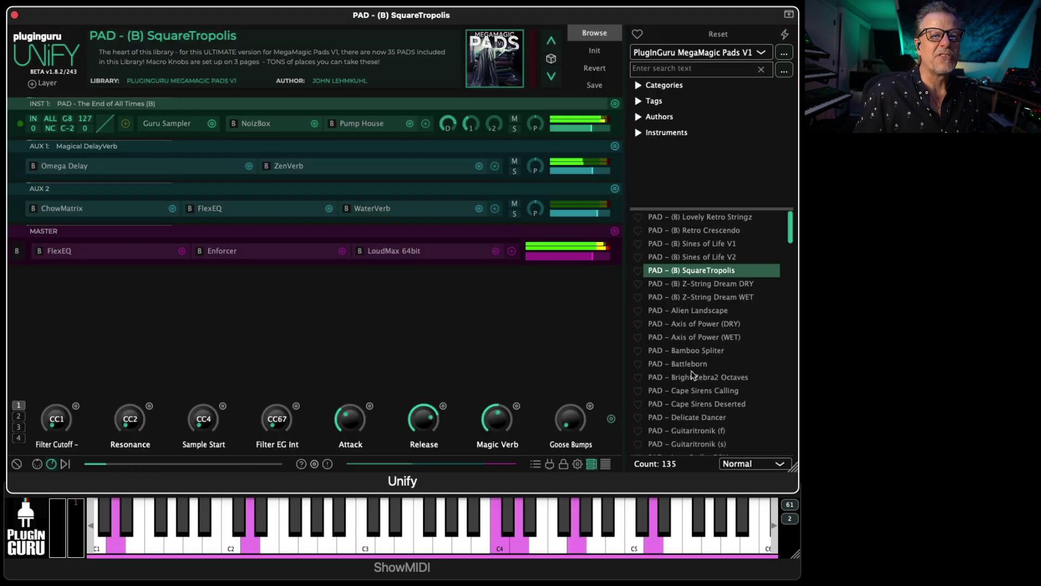
Step: Load PAD - Cape Sirens Deserted and display its artwork at full size
{"action": "scroll", "coordinate": [672, 380], "scroll_direction": "down", "scroll_amount": 1}
{"action": "left_click", "coordinate": [693, 397]}
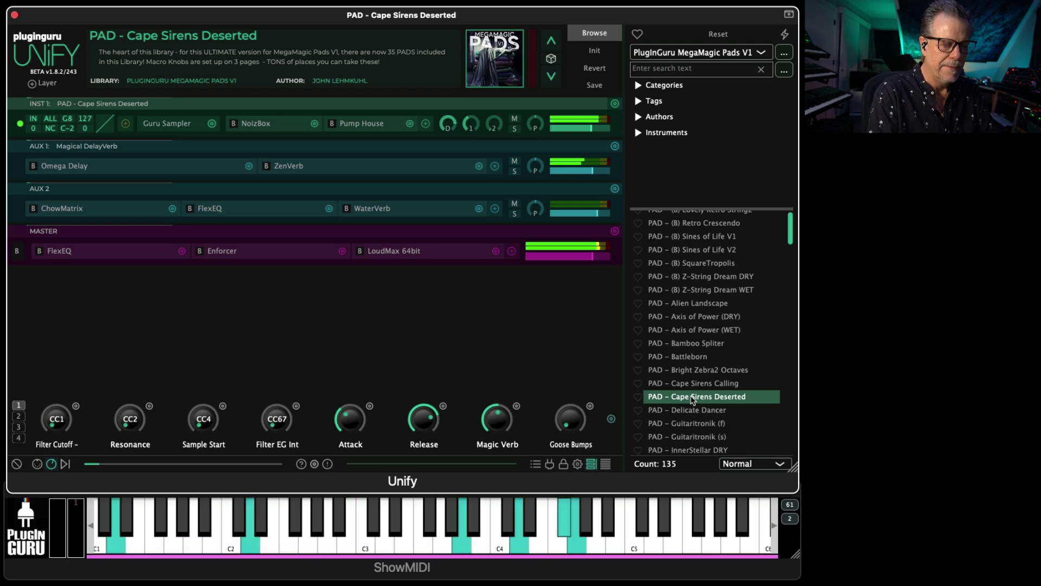
{"action": "mouse_move", "coordinate": [471, 114]}
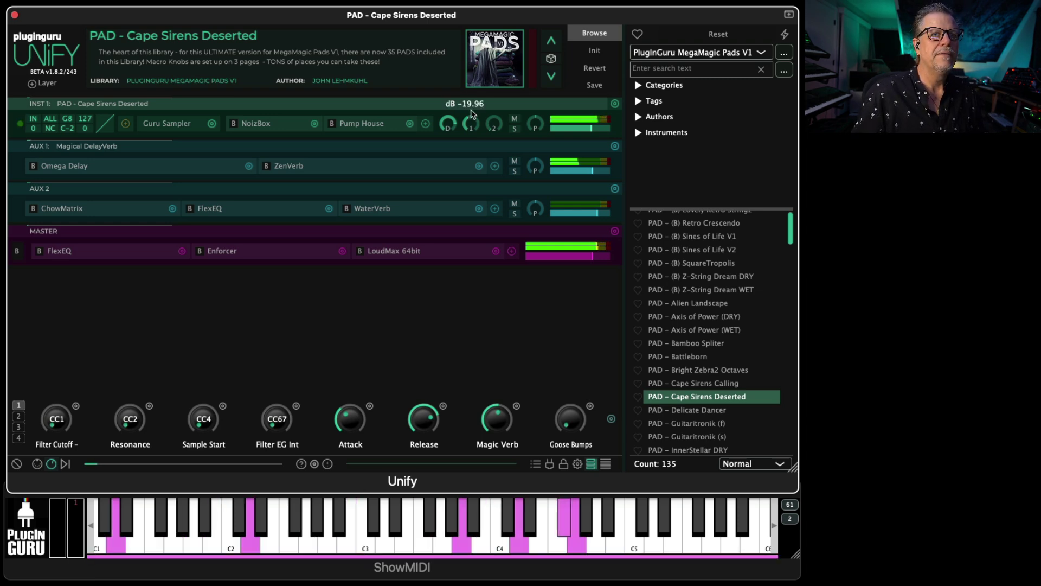
{"action": "left_click", "coordinate": [496, 71]}
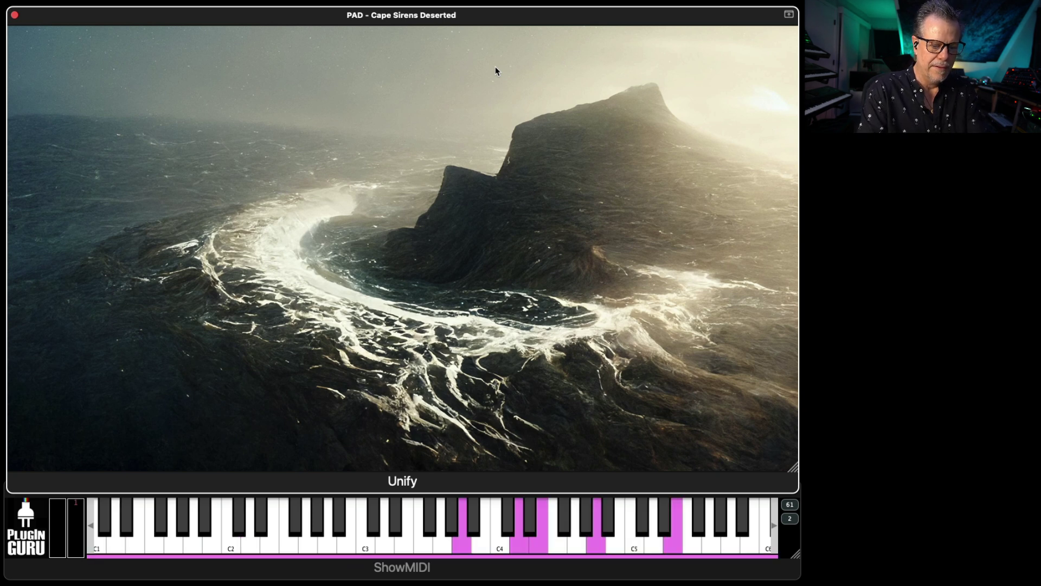
Step: Audition PAD - Pastoral Warmth for Sad Days and view its artwork
{"action": "left_click", "coordinate": [490, 254]}
{"action": "scroll", "coordinate": [705, 379], "scroll_direction": "down", "scroll_amount": 4}
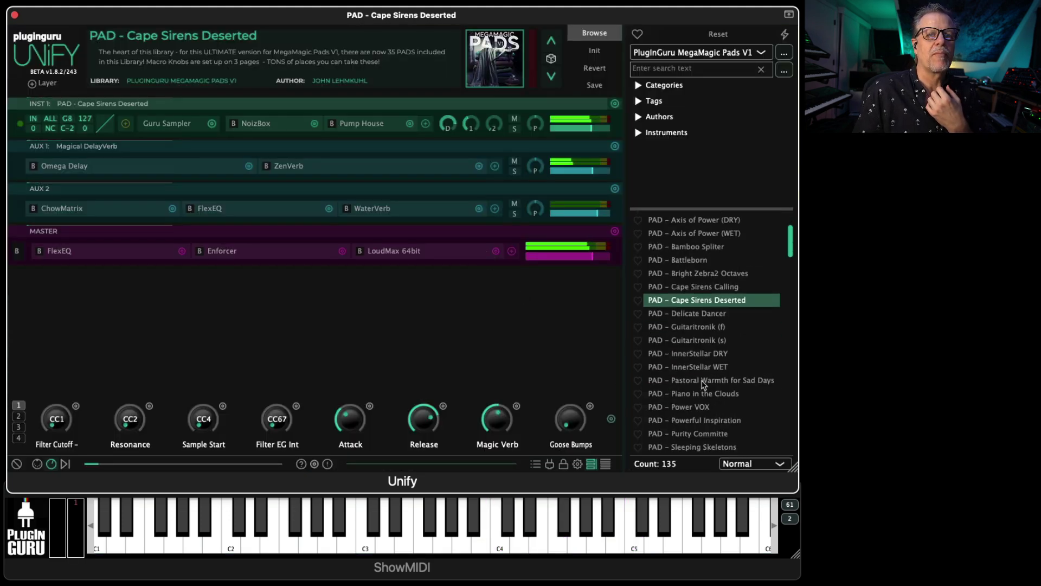
{"action": "left_click", "coordinate": [704, 381]}
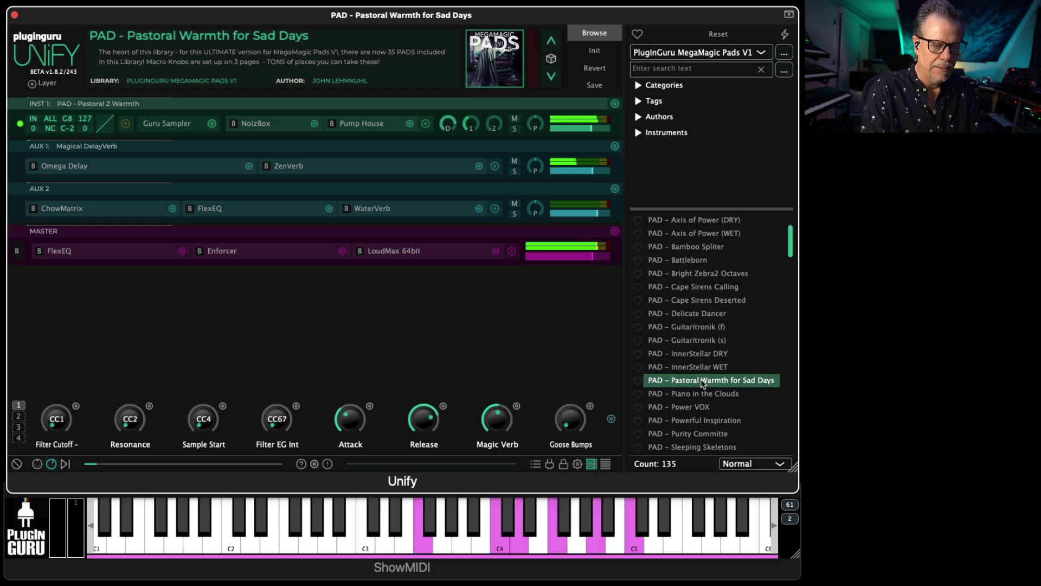
{"action": "left_click", "coordinate": [490, 79]}
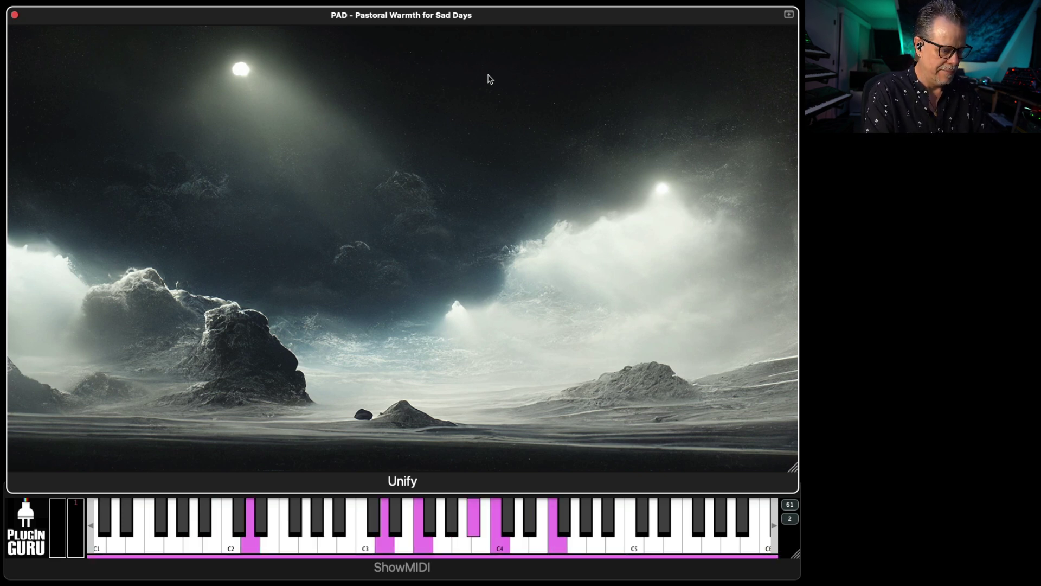
{"action": "left_click", "coordinate": [392, 242]}
Step: Audition PAD - (B) Sines of Life V1 and view its artwork
{"action": "scroll", "coordinate": [682, 288], "scroll_direction": "up", "scroll_amount": 2}
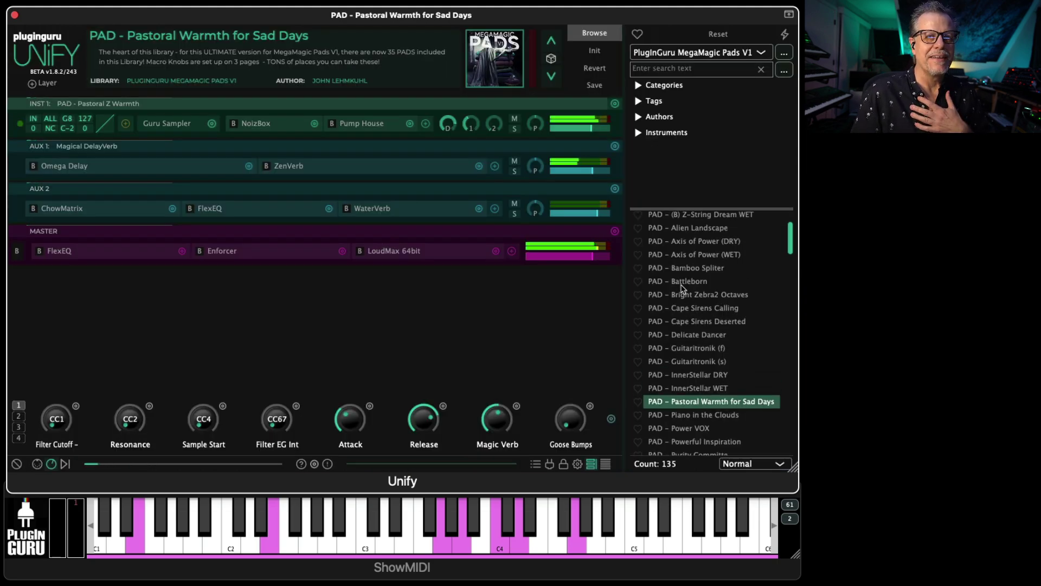
{"action": "scroll", "coordinate": [682, 287], "scroll_direction": "up", "scroll_amount": 1}
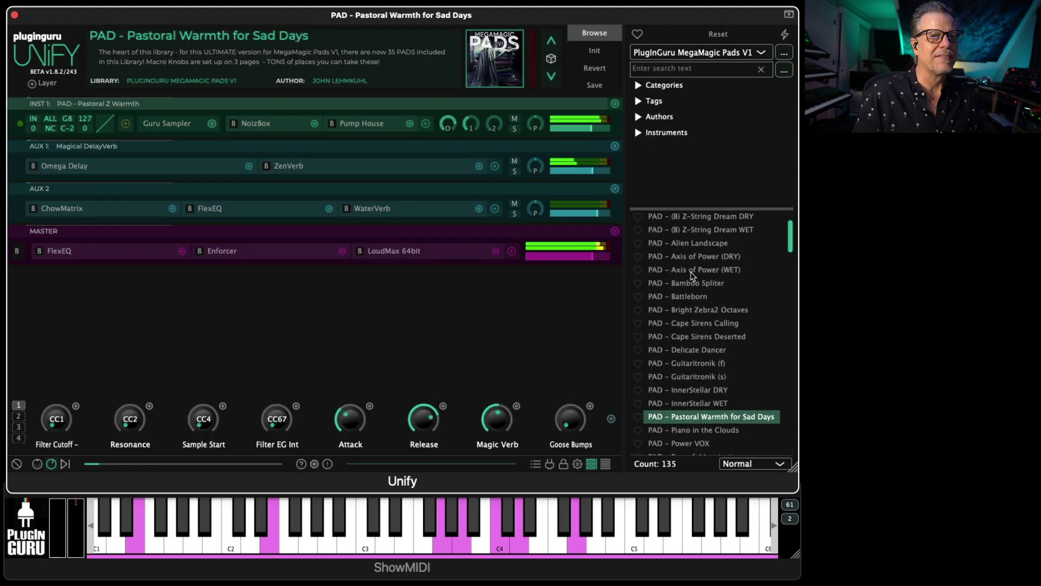
{"action": "scroll", "coordinate": [696, 270], "scroll_direction": "up", "scroll_amount": 5}
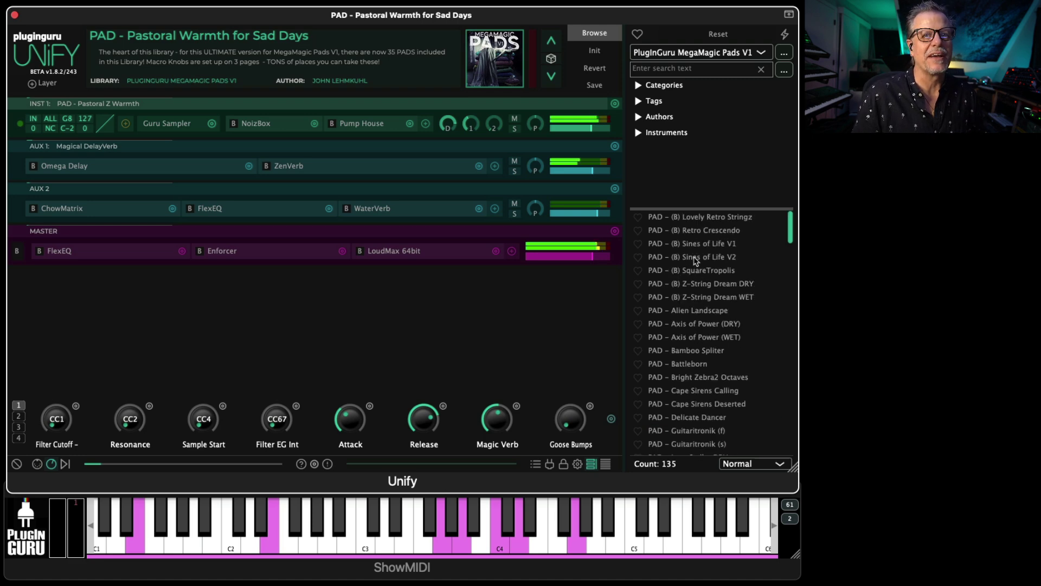
{"action": "left_click", "coordinate": [694, 245]}
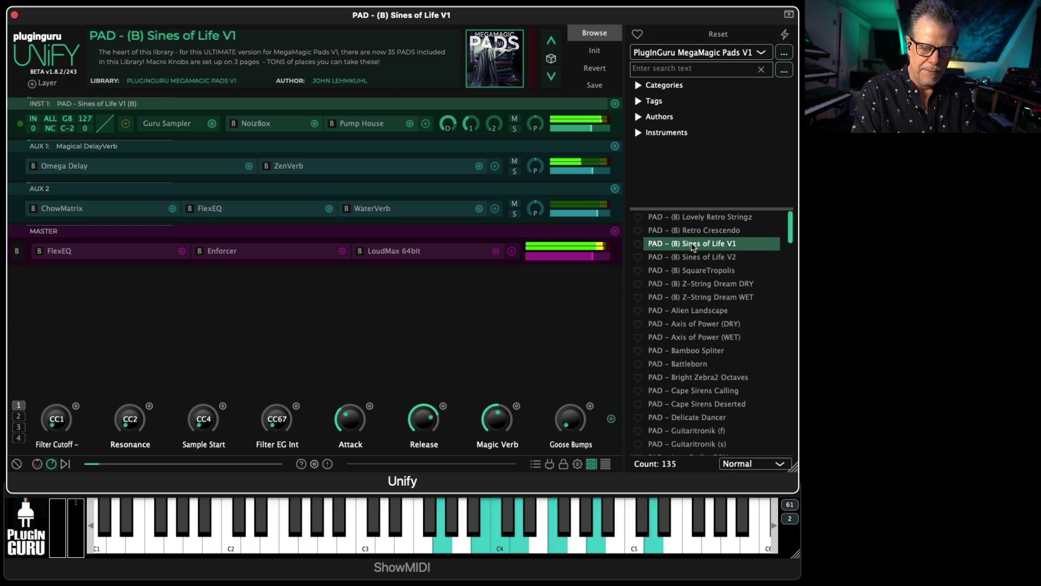
{"action": "left_click", "coordinate": [481, 74]}
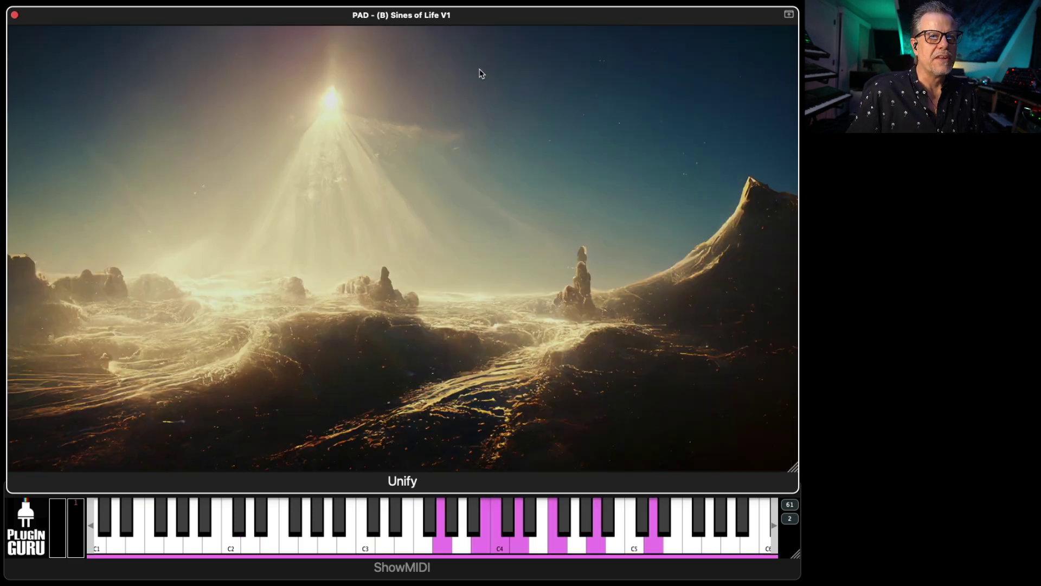
{"action": "left_click", "coordinate": [523, 226]}
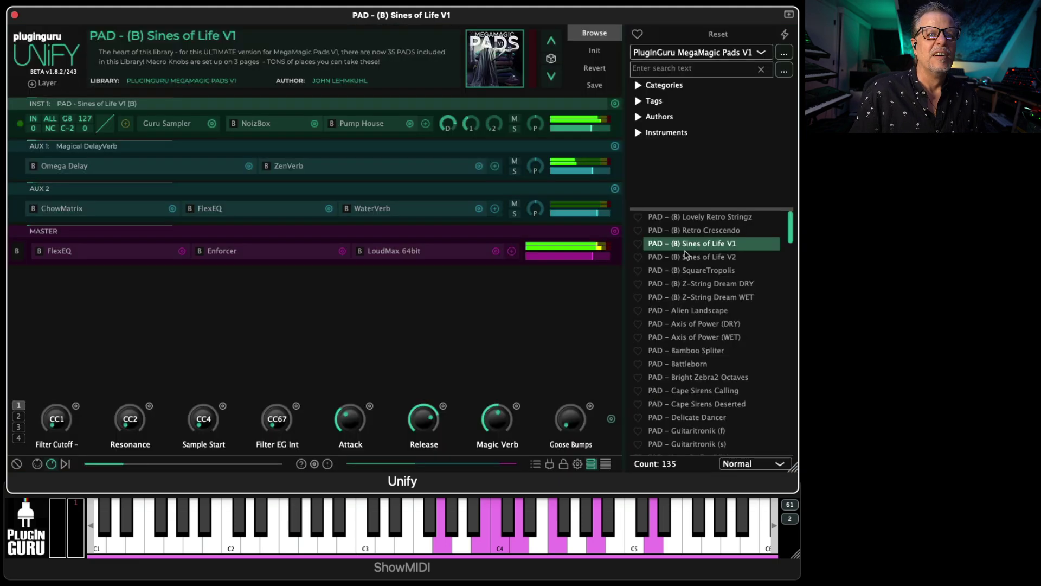
Step: Load PAD - (B) Sines of Life V2 and view its waterfall artwork
{"action": "left_click", "coordinate": [697, 257]}
{"action": "left_click", "coordinate": [505, 81]}
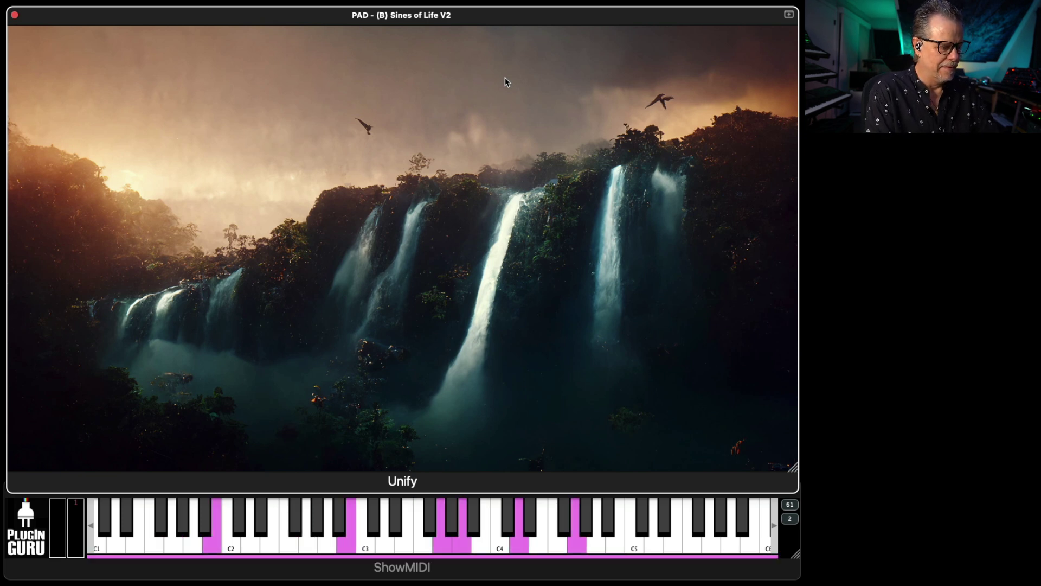
{"action": "left_click", "coordinate": [467, 230]}
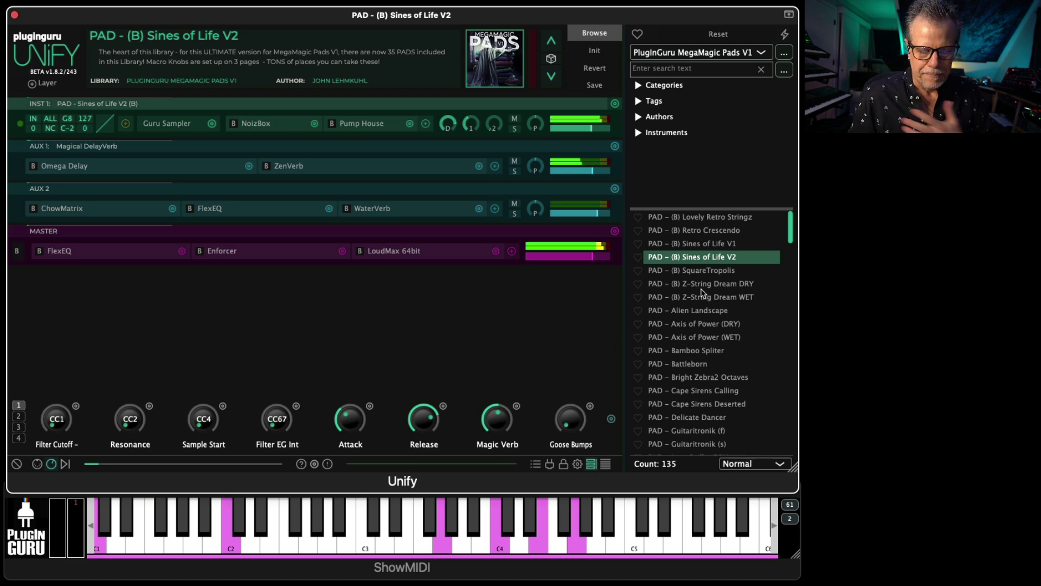
Step: Switch the browser to the PlugInGuru MegaMagic Keys library and scroll its KEY presets
{"action": "left_click", "coordinate": [706, 52]}
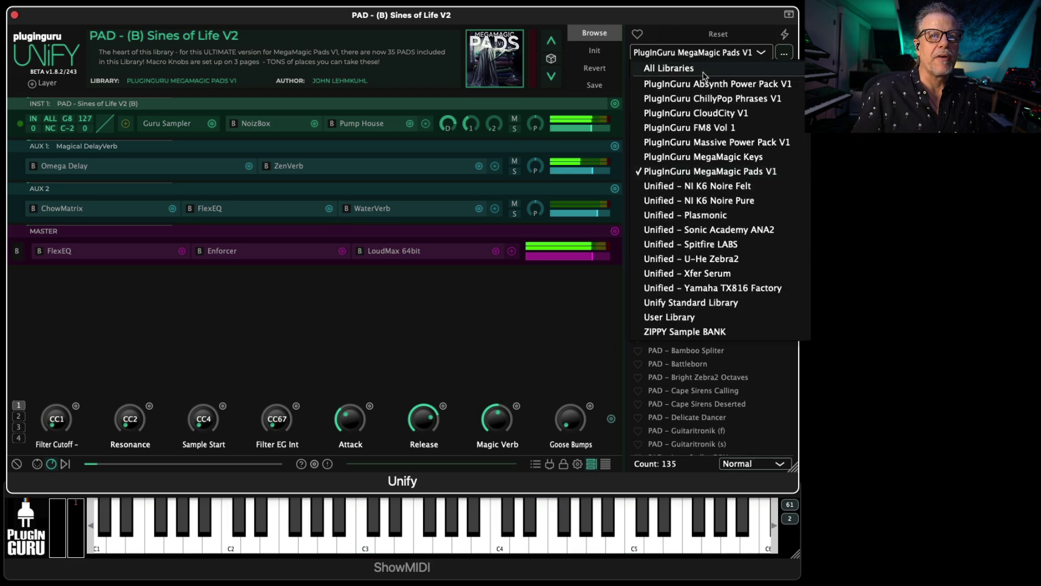
{"action": "left_click", "coordinate": [703, 157]}
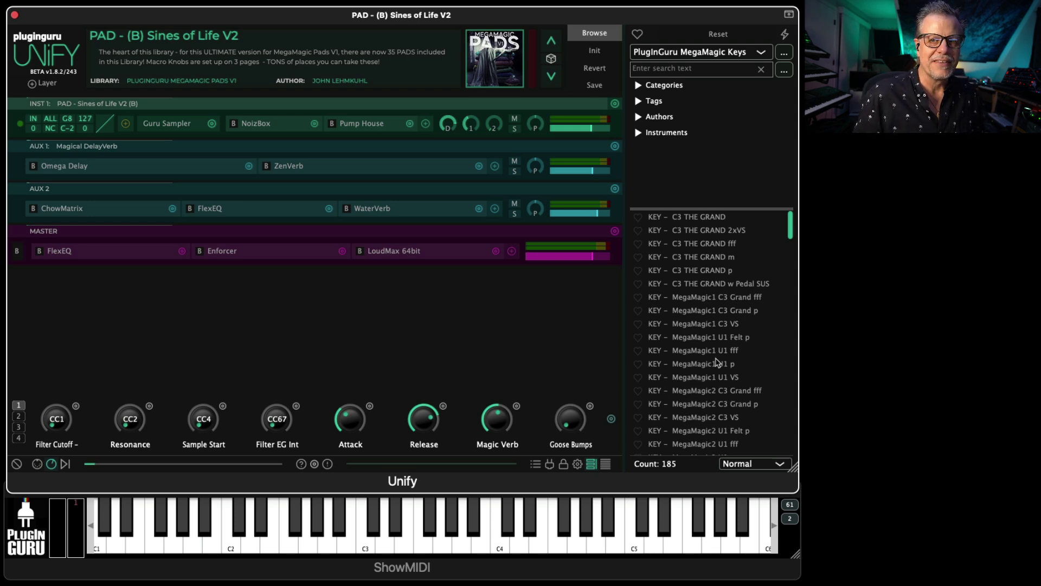
{"action": "scroll", "coordinate": [716, 360], "scroll_direction": "down", "scroll_amount": 15}
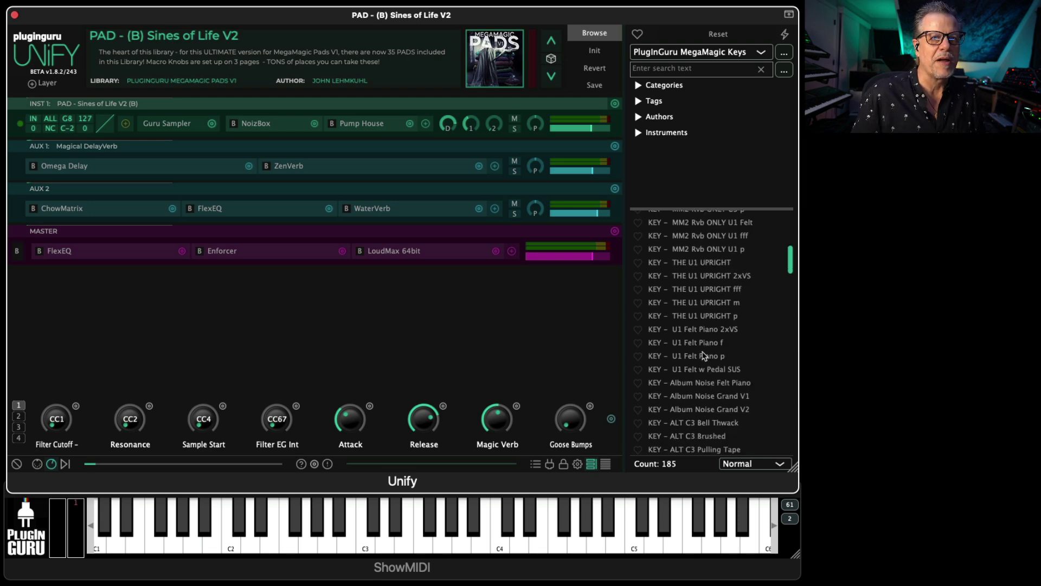
{"action": "scroll", "coordinate": [703, 342], "scroll_direction": "down", "scroll_amount": 2}
{"action": "scroll", "coordinate": [697, 325], "scroll_direction": "up", "scroll_amount": 1}
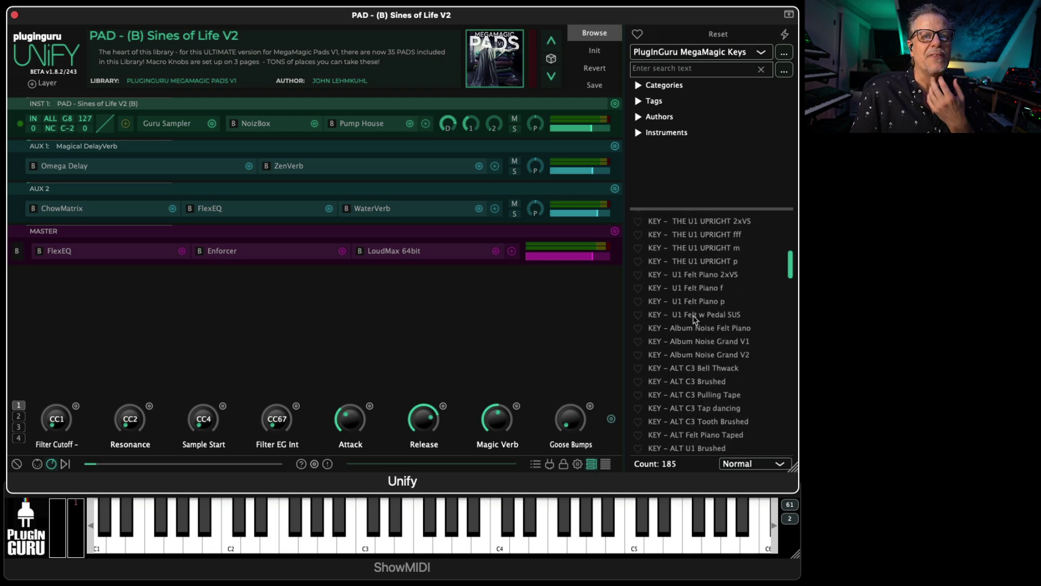
Step: Load KEY - U1 Felt w Pedal SUS and raise INST 3's level to about +6 dB
{"action": "left_click", "coordinate": [701, 316]}
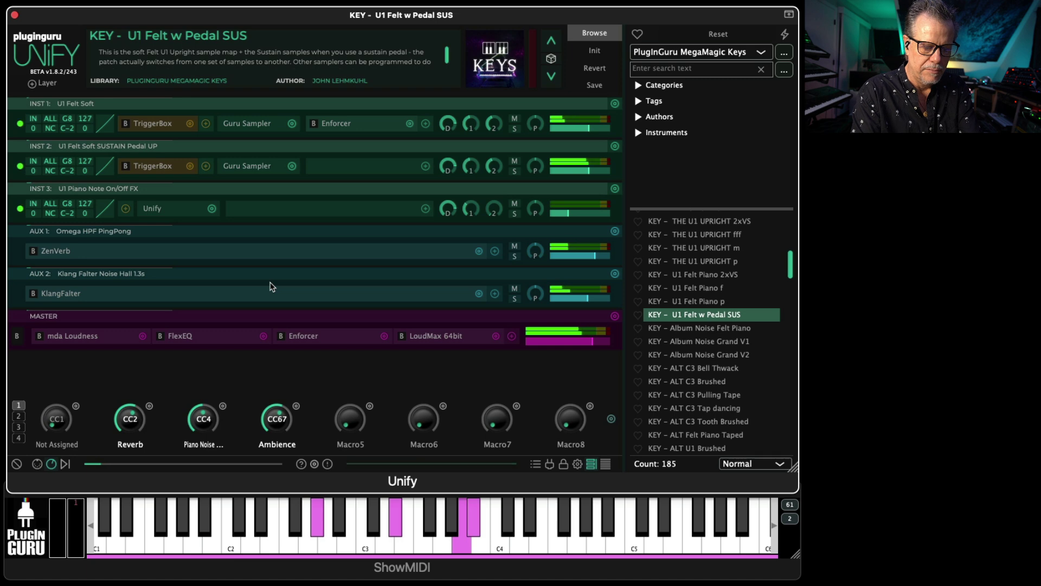
{"action": "mouse_move", "coordinate": [567, 219]}
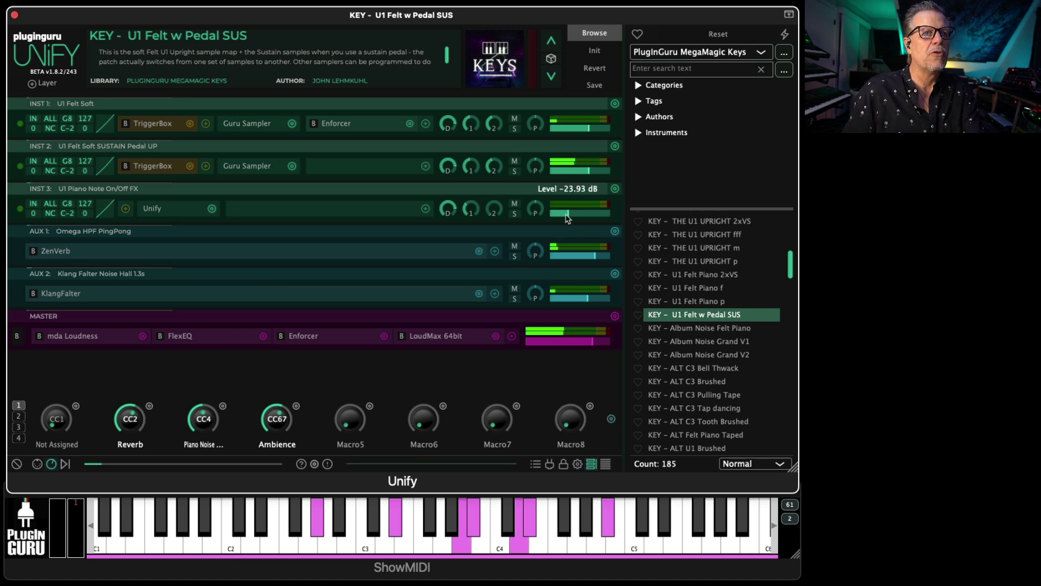
{"action": "left_click_drag", "start_coordinate": [567, 218], "coordinate": [605, 219]}
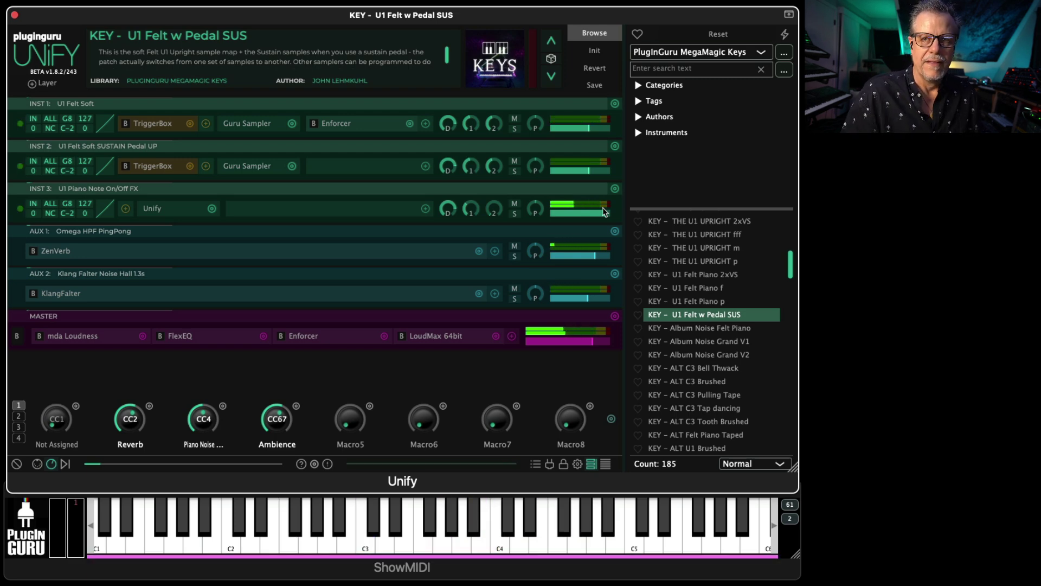
{"action": "left_click", "coordinate": [156, 210]}
{"action": "left_click", "coordinate": [202, 210]}
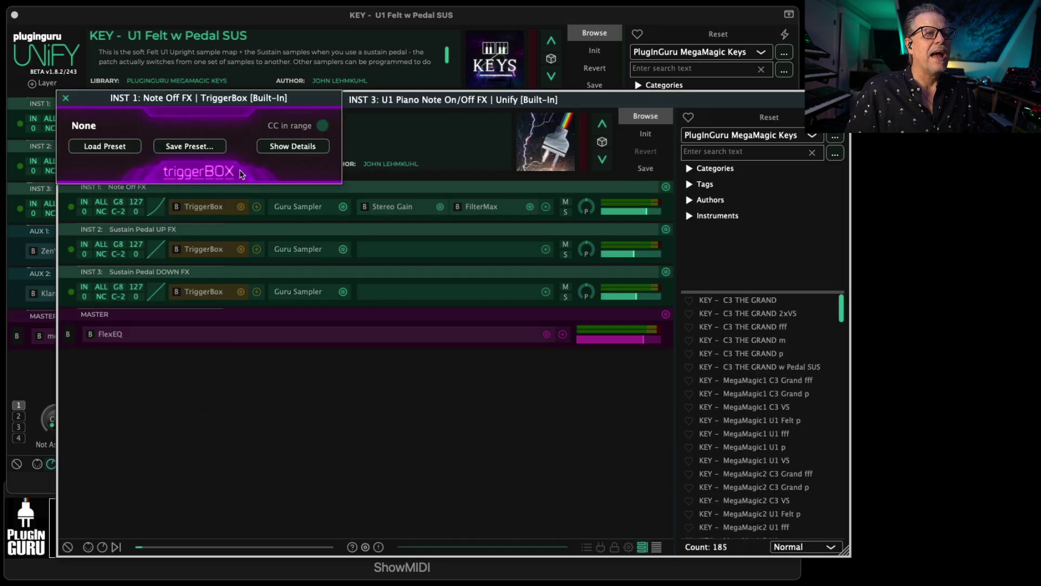
{"action": "left_click", "coordinate": [293, 147]}
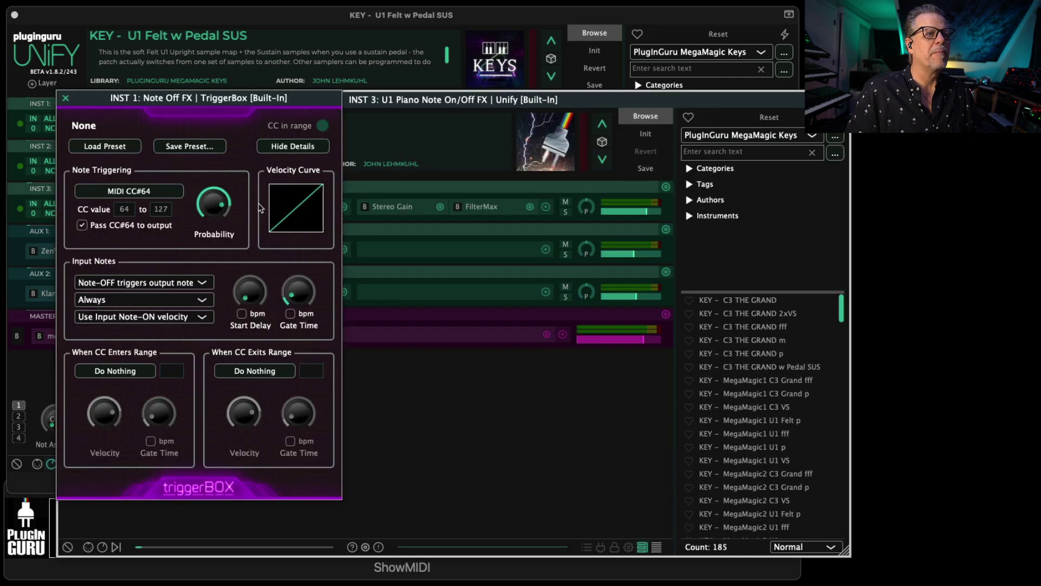
{"action": "key", "text": "super+w"}
{"action": "left_click", "coordinate": [210, 253]}
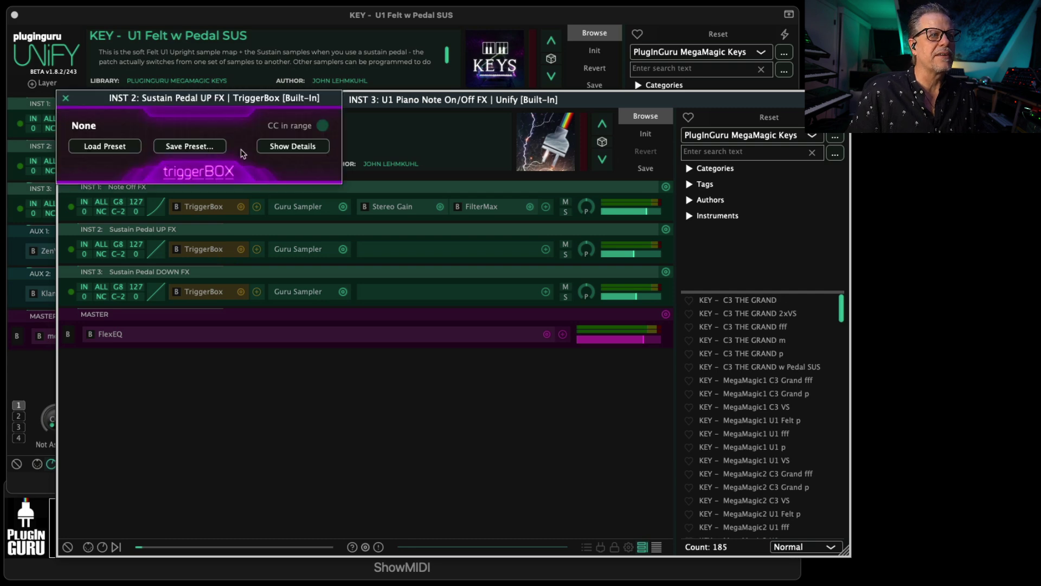
{"action": "left_click", "coordinate": [291, 145]}
{"action": "key", "text": "super+w"}
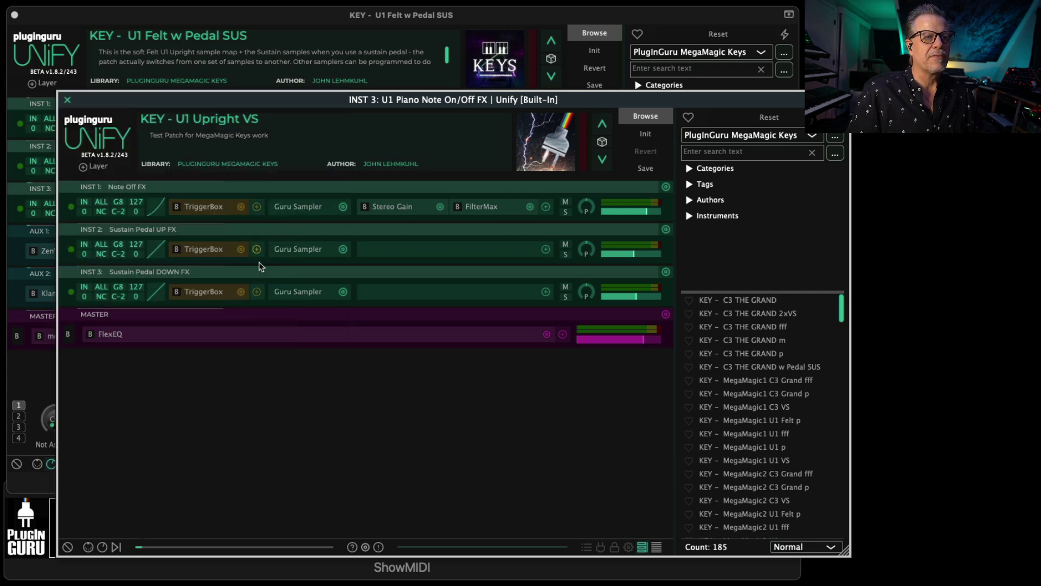
{"action": "key", "text": "super+w"}
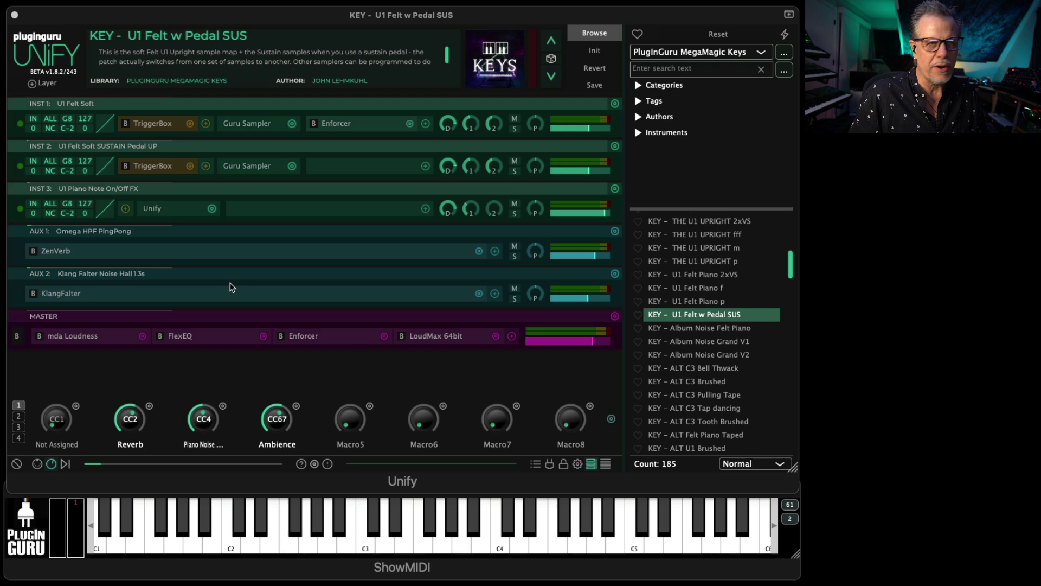
{"action": "scroll", "coordinate": [711, 362], "scroll_direction": "down", "scroll_amount": 3}
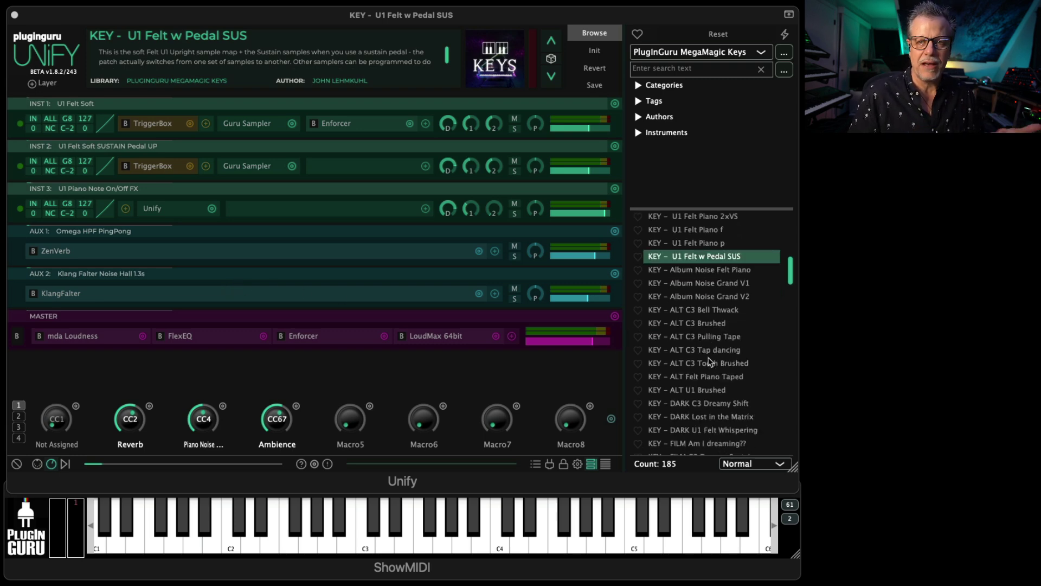
{"action": "scroll", "coordinate": [710, 361], "scroll_direction": "down", "scroll_amount": 2}
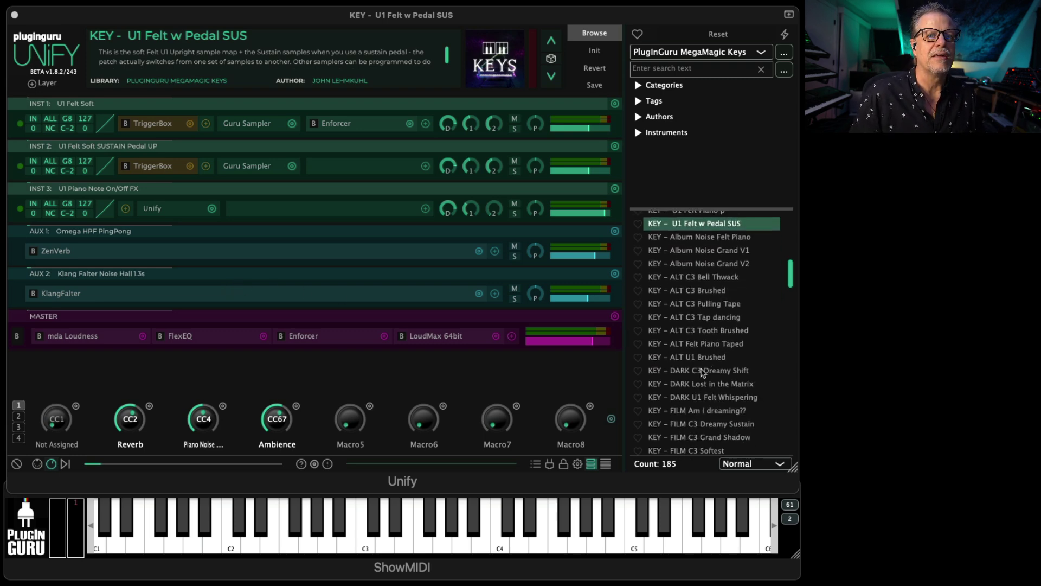
{"action": "scroll", "coordinate": [696, 282], "scroll_direction": "up", "scroll_amount": 6}
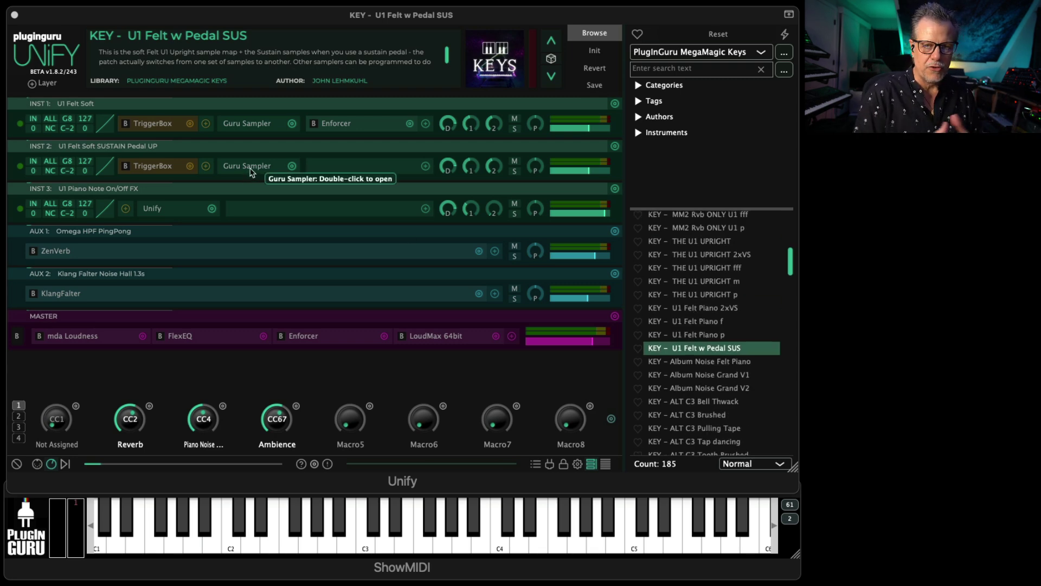
Step: Lower INST 3's level from +6.07 dB to about +0.57 dB
{"action": "left_click", "coordinate": [593, 215]}
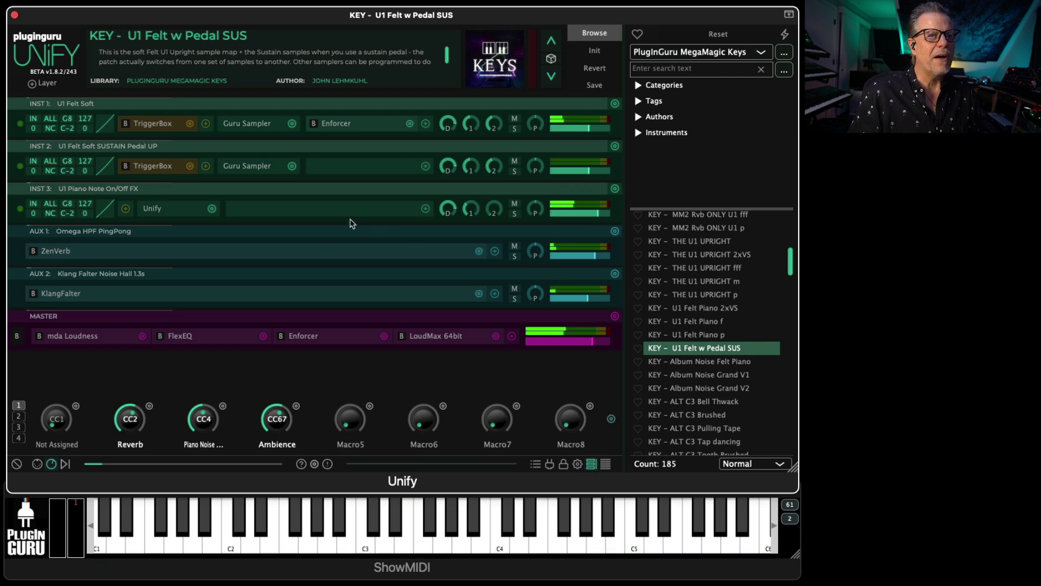
Step: Open INST 3's nested patch and delete its INST 2 and INST 3 layers
{"action": "double_click", "coordinate": [160, 211]}
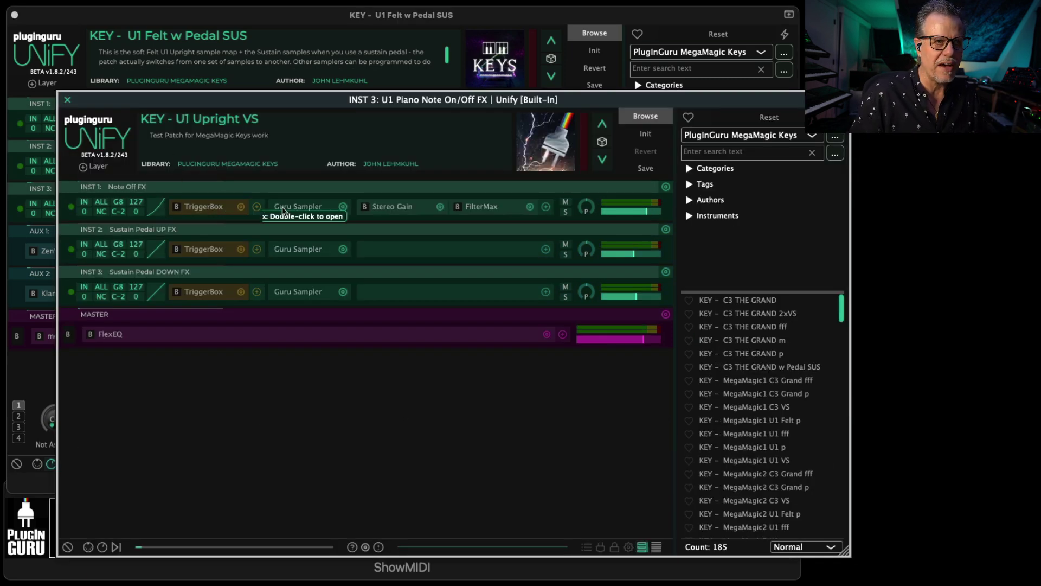
{"action": "left_click", "coordinate": [667, 230]}
{"action": "left_click", "coordinate": [666, 230]}
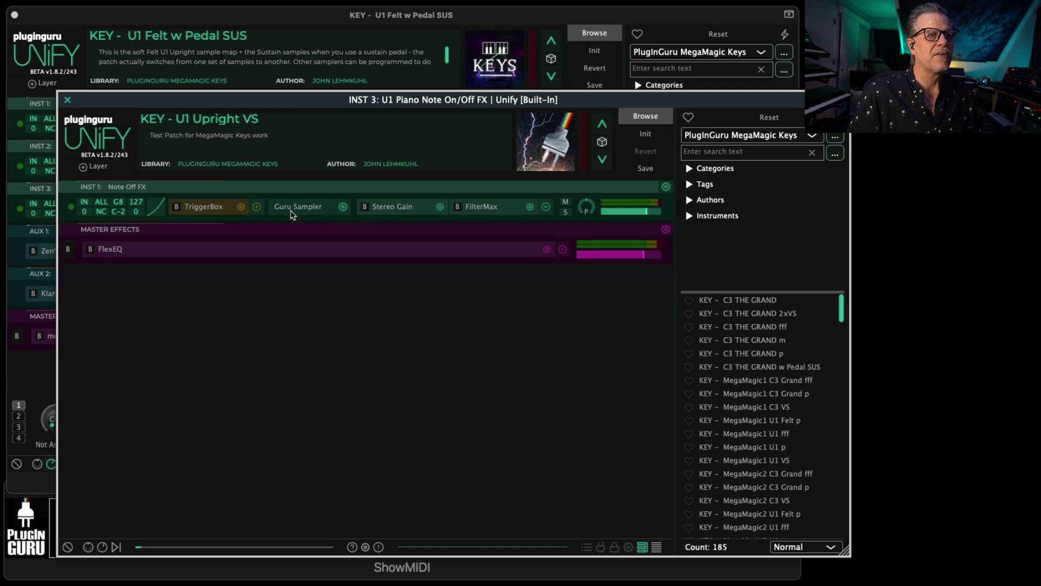
Step: Swap the remaining layer's Guru Sampler for u-he Hive
{"action": "left_click", "coordinate": [343, 206]}
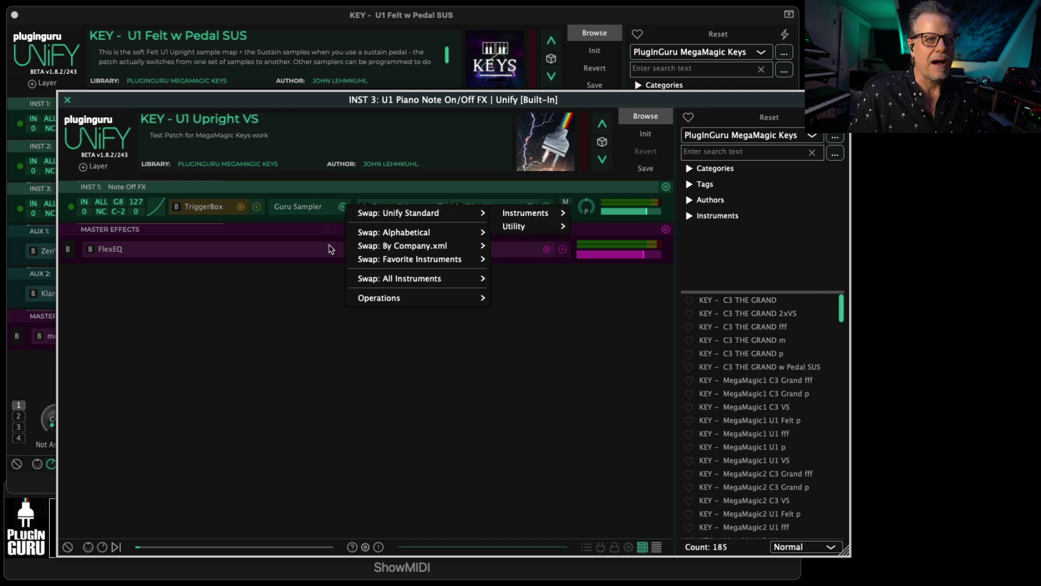
{"action": "mouse_move", "coordinate": [443, 288]}
{"action": "mouse_move", "coordinate": [550, 584]}
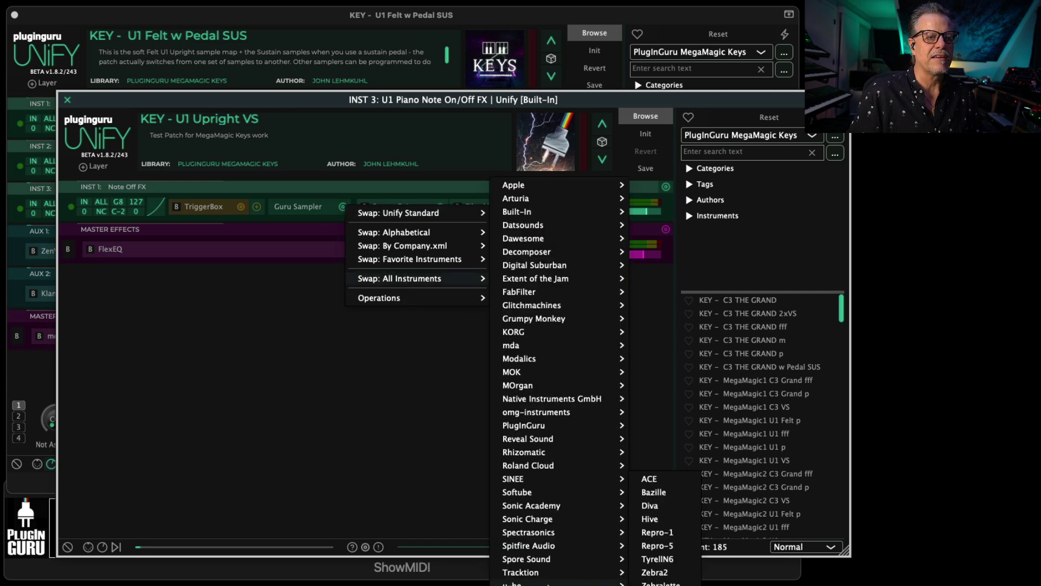
{"action": "left_click", "coordinate": [650, 518]}
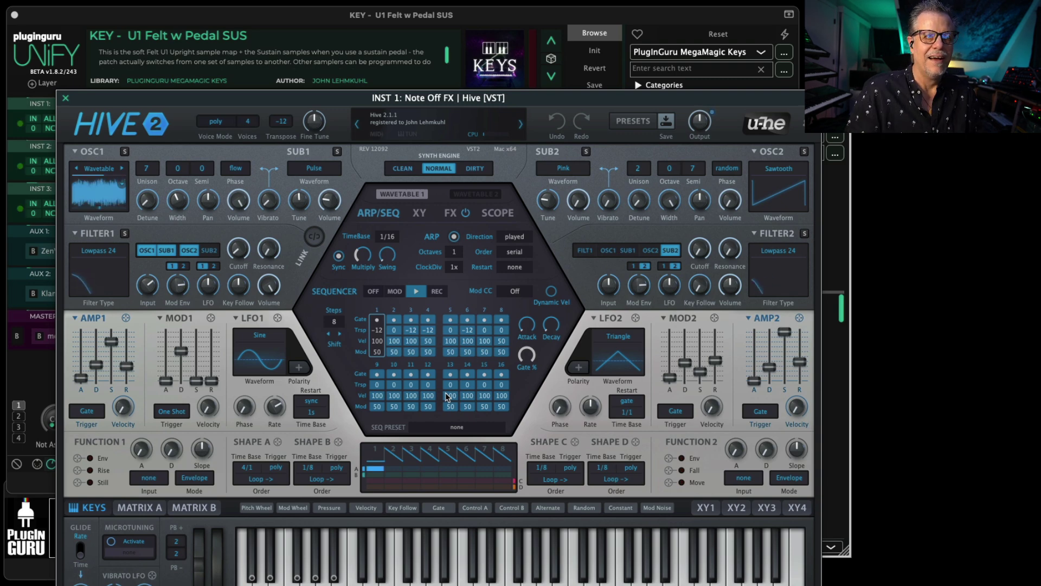
Step: Advance Hive in the nested patch three presets forward to reach Attack Alienator
{"action": "left_click", "coordinate": [521, 125]}
{"action": "left_click", "coordinate": [521, 124]}
{"action": "left_click", "coordinate": [521, 125]}
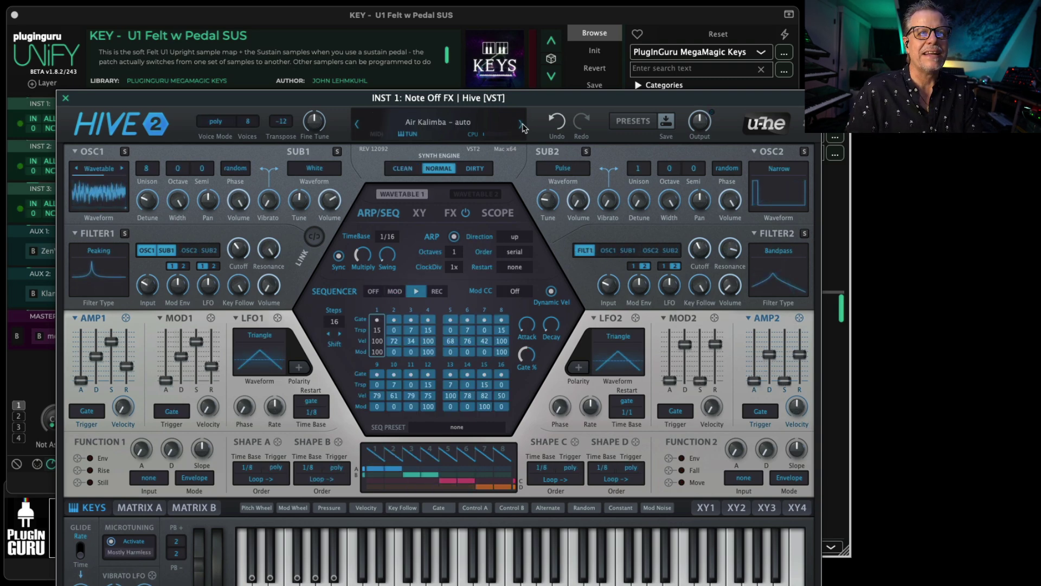
{"action": "left_click", "coordinate": [521, 125]}
{"action": "left_click", "coordinate": [522, 125]}
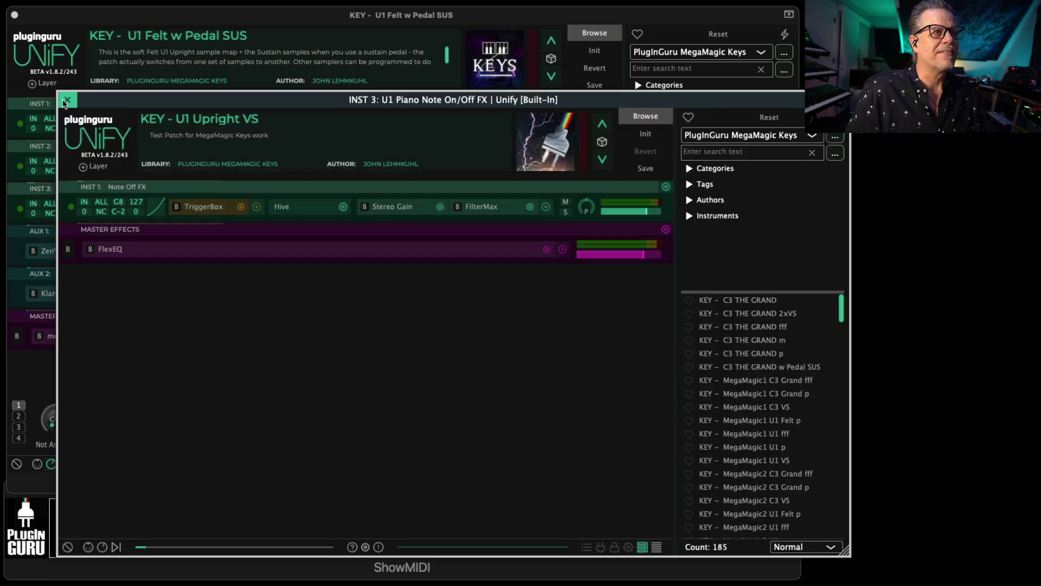
Step: Close the nested U1 Upright VS patch and scroll the preset list down toward KEY - MW C3 w Active Ocean
{"action": "left_click", "coordinate": [67, 100]}
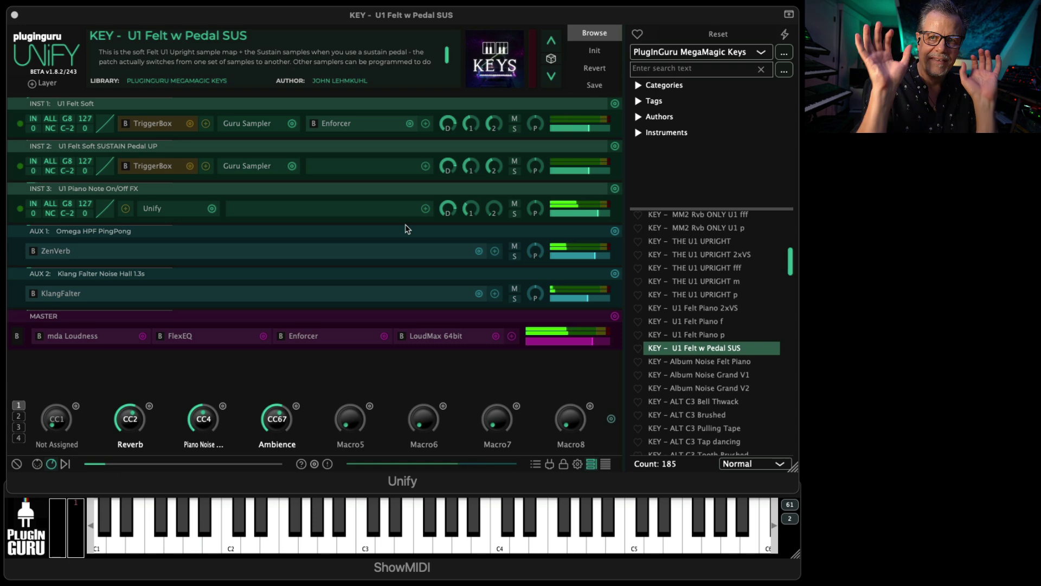
{"action": "scroll", "coordinate": [711, 367], "scroll_direction": "down", "scroll_amount": 4}
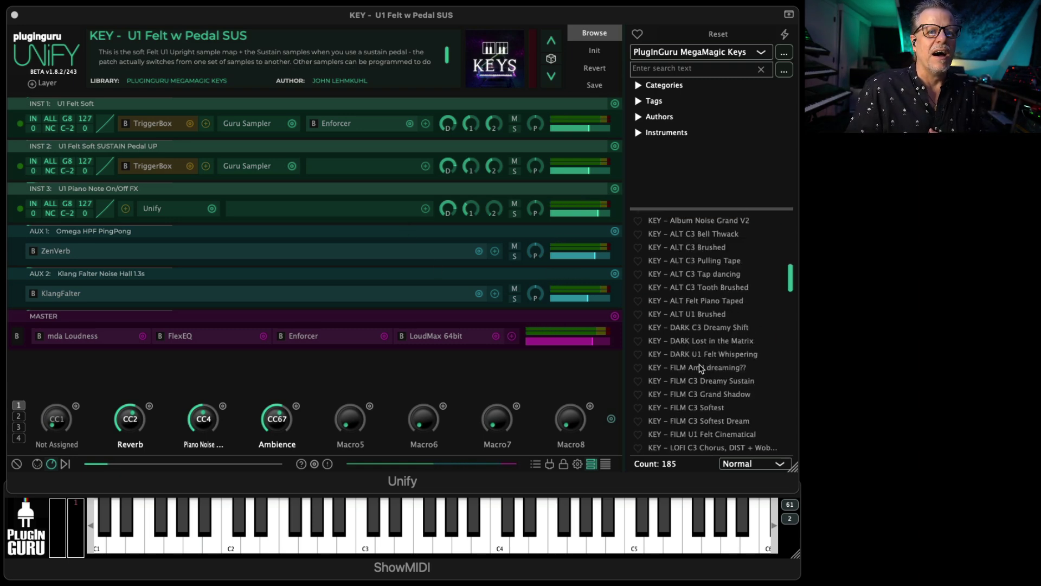
{"action": "scroll", "coordinate": [700, 368], "scroll_direction": "down", "scroll_amount": 3}
{"action": "scroll", "coordinate": [700, 368], "scroll_direction": "down", "scroll_amount": 6}
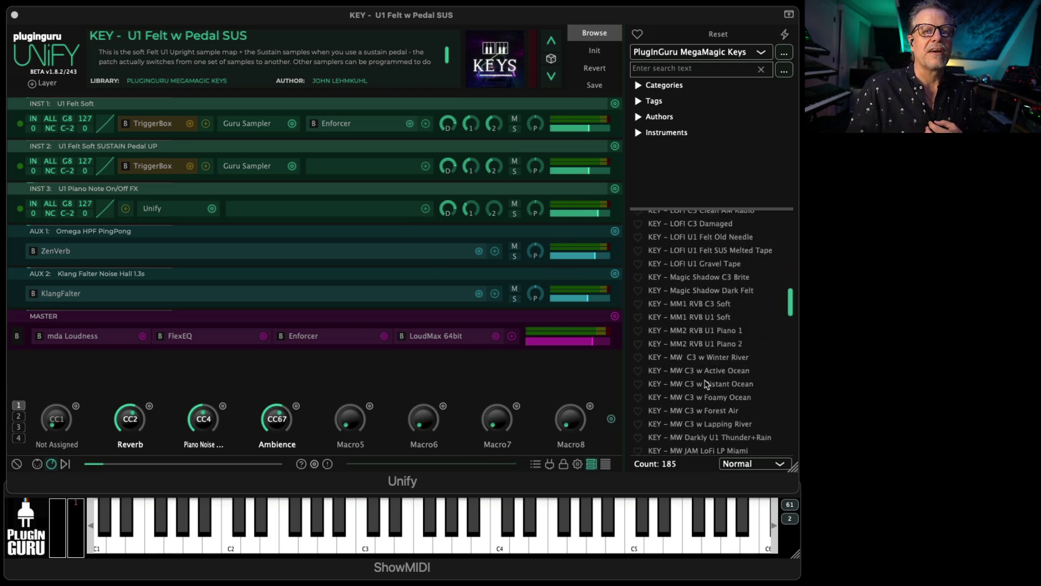
{"action": "left_click", "coordinate": [687, 405]}
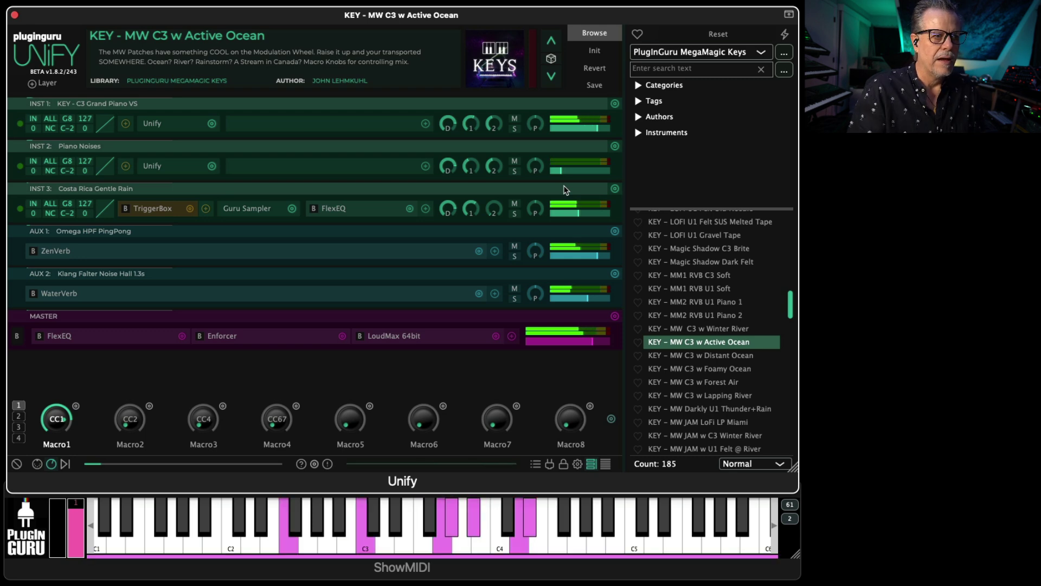
{"action": "left_click", "coordinate": [77, 406]}
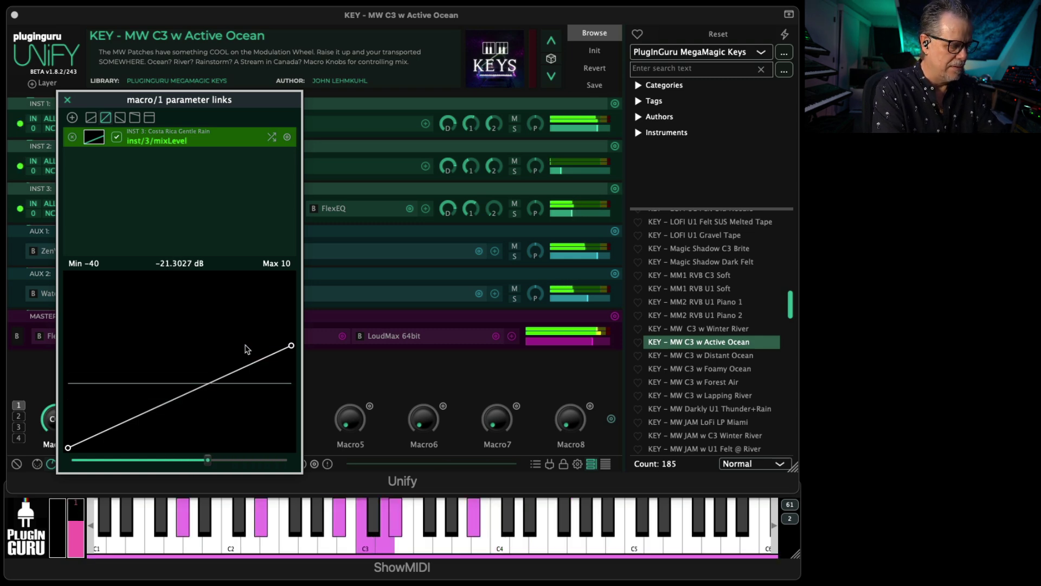
{"action": "key", "text": "Escape"}
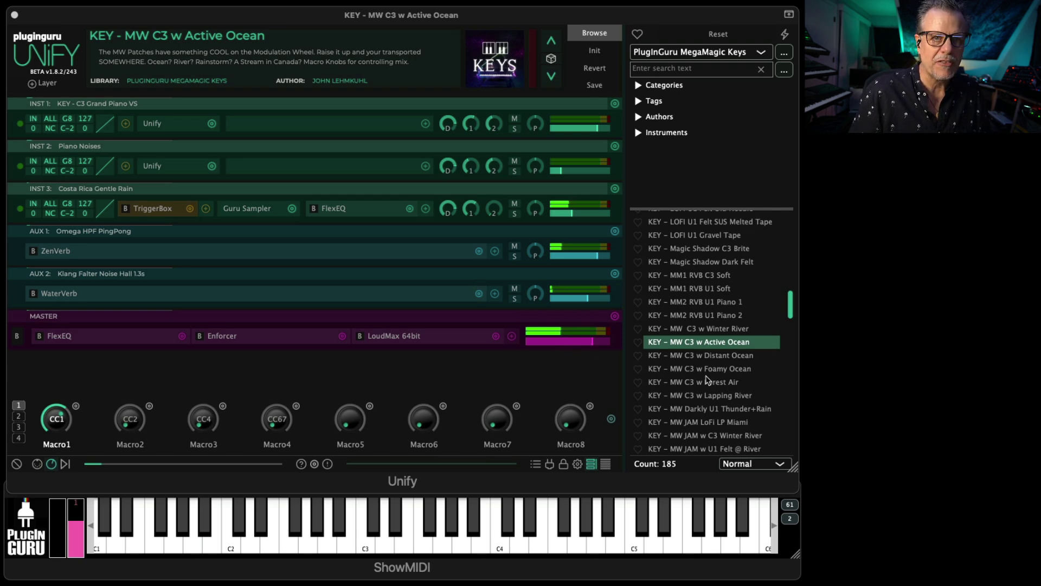
{"action": "scroll", "coordinate": [707, 380], "scroll_direction": "down", "scroll_amount": 1}
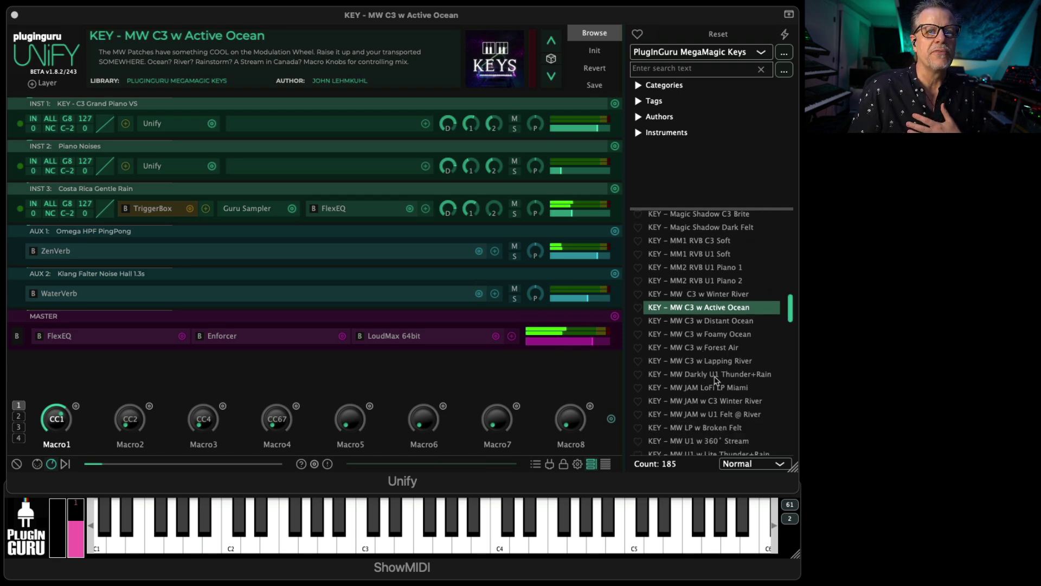
Step: Load KEY - MW JAM LoFi LP Miami, then scroll the list toward the SPLIT and zBPM presets
{"action": "left_click", "coordinate": [687, 388]}
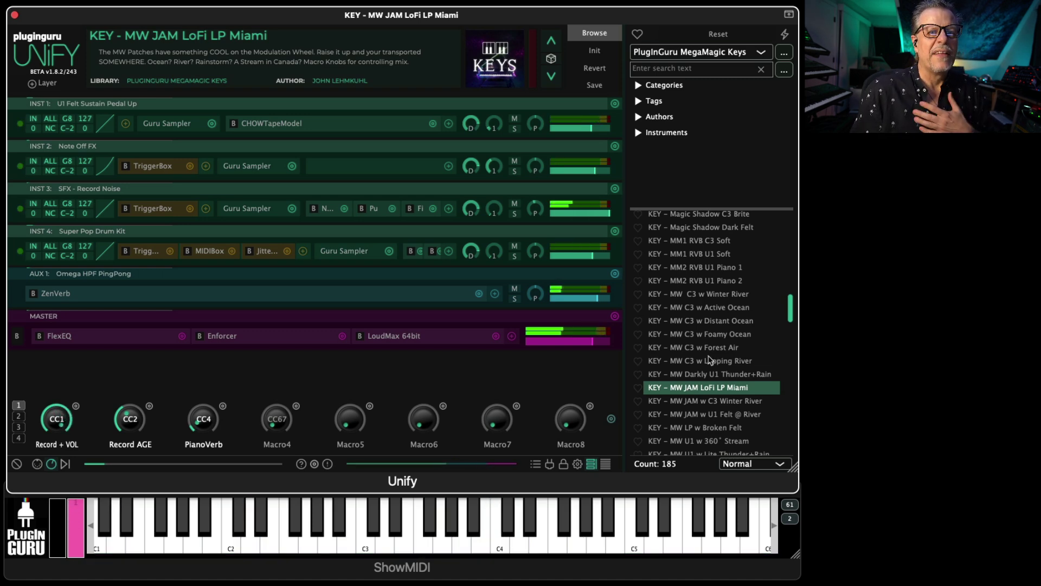
{"action": "scroll", "coordinate": [688, 391], "scroll_direction": "down", "scroll_amount": 4}
{"action": "scroll", "coordinate": [688, 392], "scroll_direction": "down", "scroll_amount": 8}
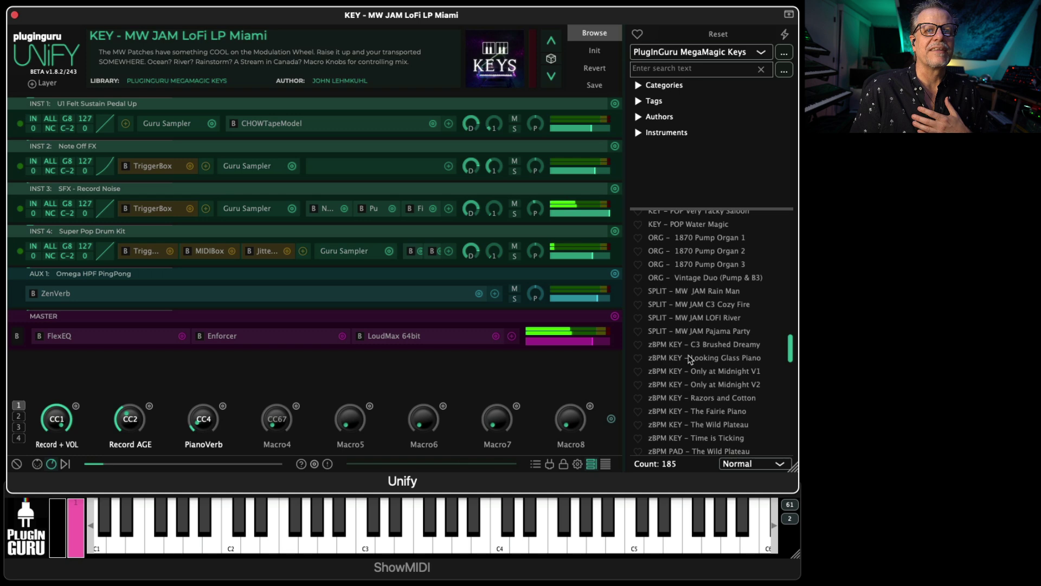
Step: Load the SPLIT - MW JAM LOFI River patch from the browser's preset list
{"action": "left_click", "coordinate": [696, 320]}
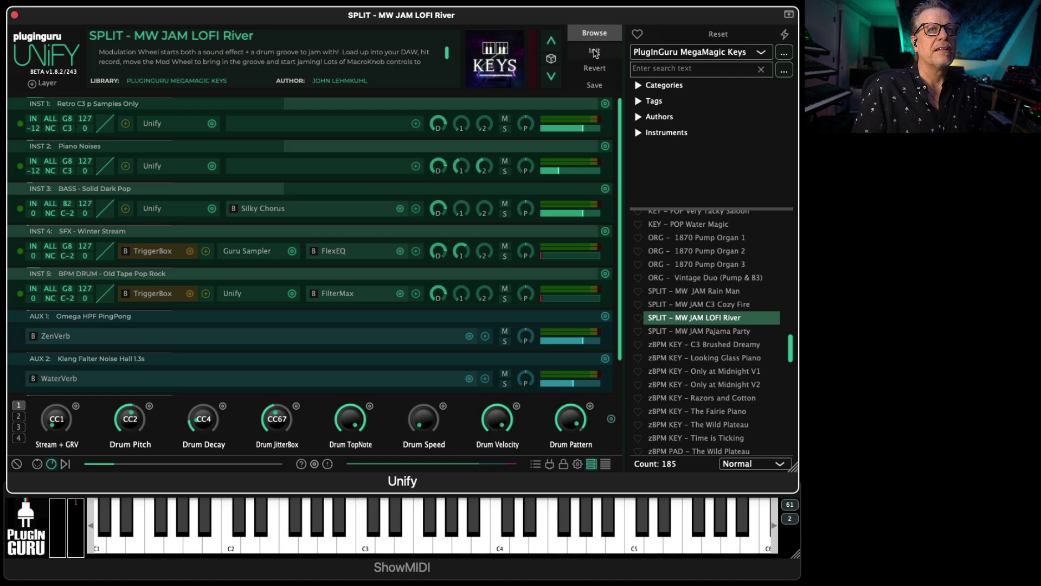
Step: Switch the browser to the MegaMagic Pads V1 library and load zSYNTH - SAW Love Bites
{"action": "left_click", "coordinate": [686, 56]}
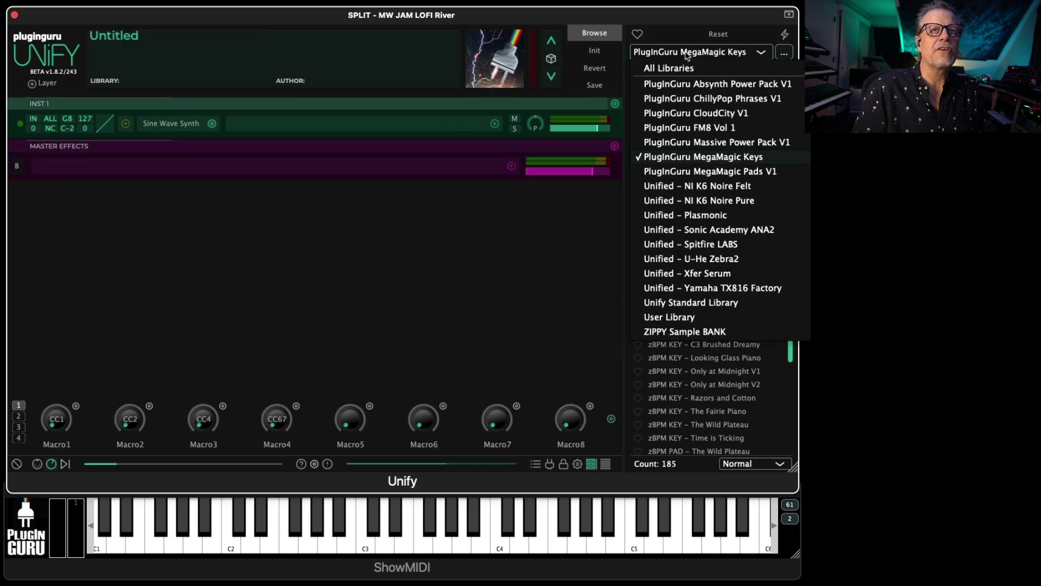
{"action": "left_click", "coordinate": [724, 174]}
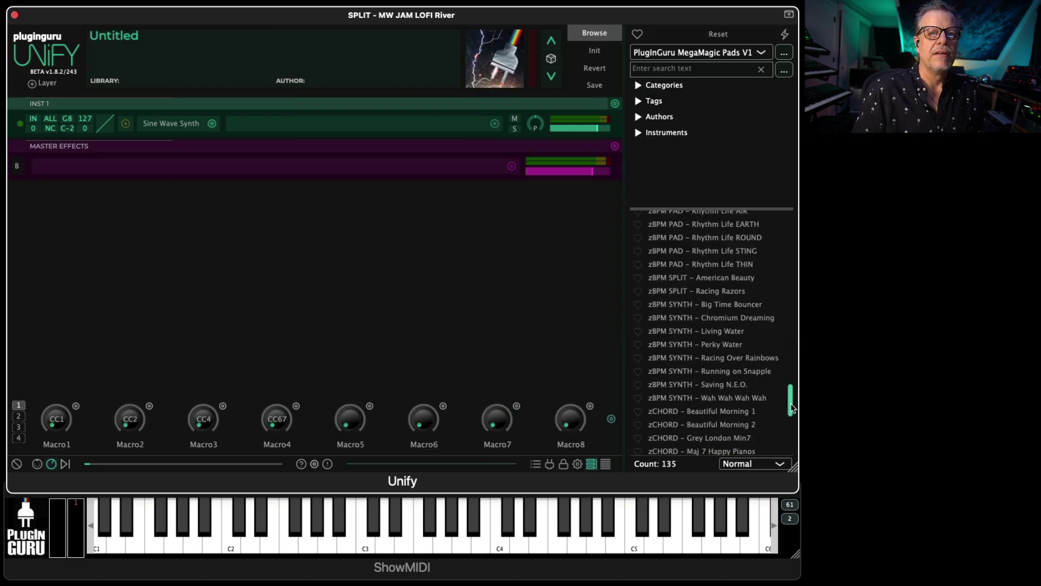
{"action": "left_click_drag", "start_coordinate": [791, 404], "coordinate": [793, 518]}
{"action": "left_click", "coordinate": [705, 449]}
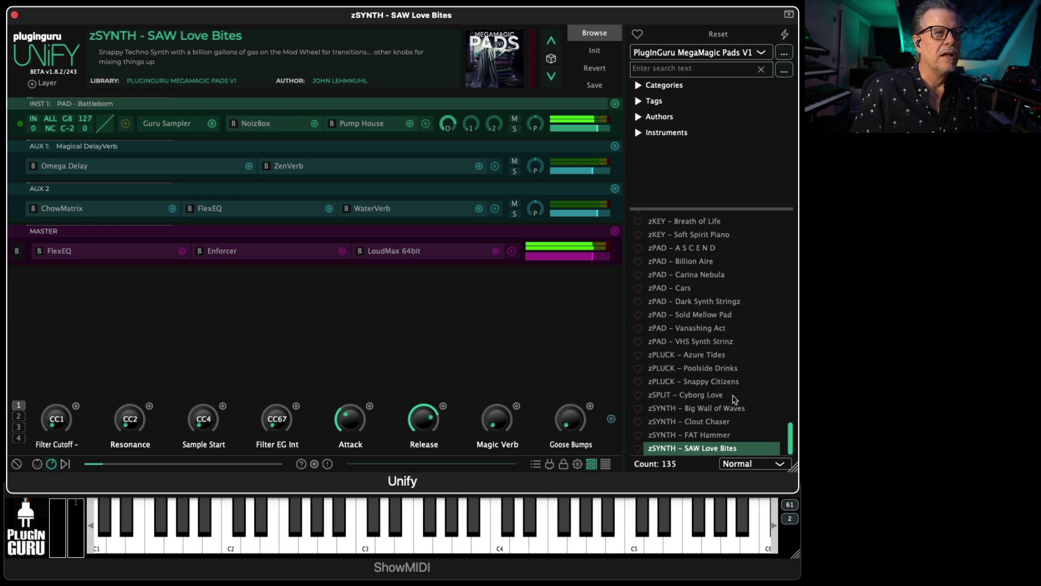
Step: Add a MIDIBox from Unify Standard Arpeggiators to the INST 1 layer
{"action": "left_click", "coordinate": [126, 124]}
{"action": "mouse_move", "coordinate": [228, 130]}
{"action": "mouse_move", "coordinate": [326, 130]}
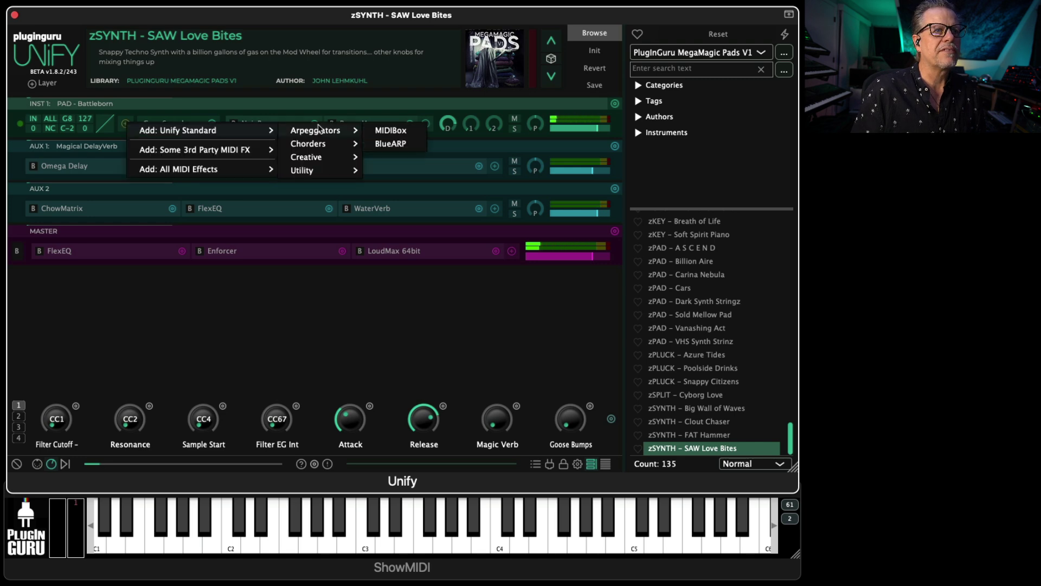
{"action": "left_click", "coordinate": [393, 131]}
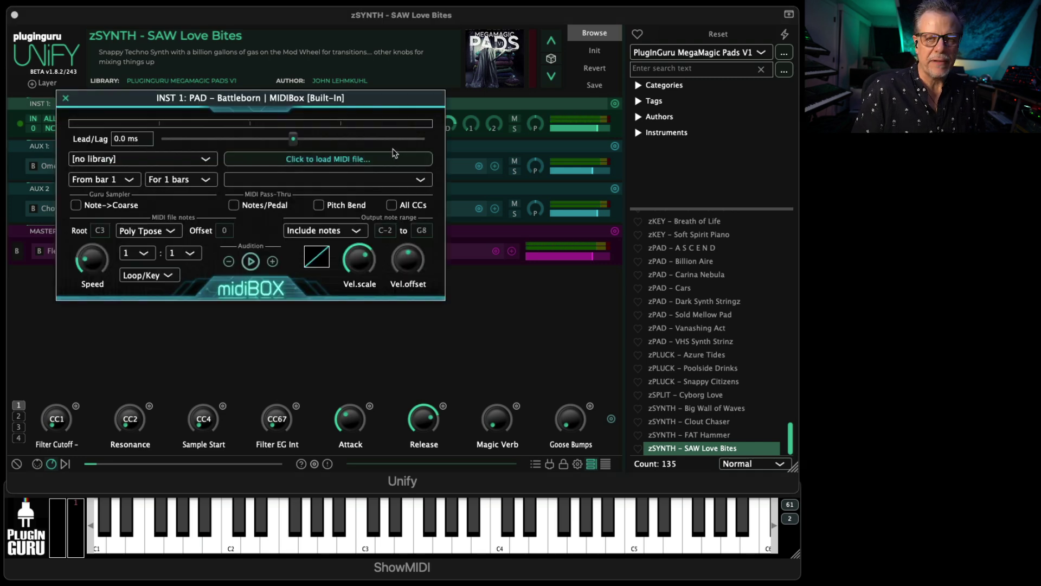
Step: Load STR Spiccato 16th Pattern 1.mid from the Unify Standard Library's BBC DiscoverStation folder
{"action": "left_click", "coordinate": [93, 160]}
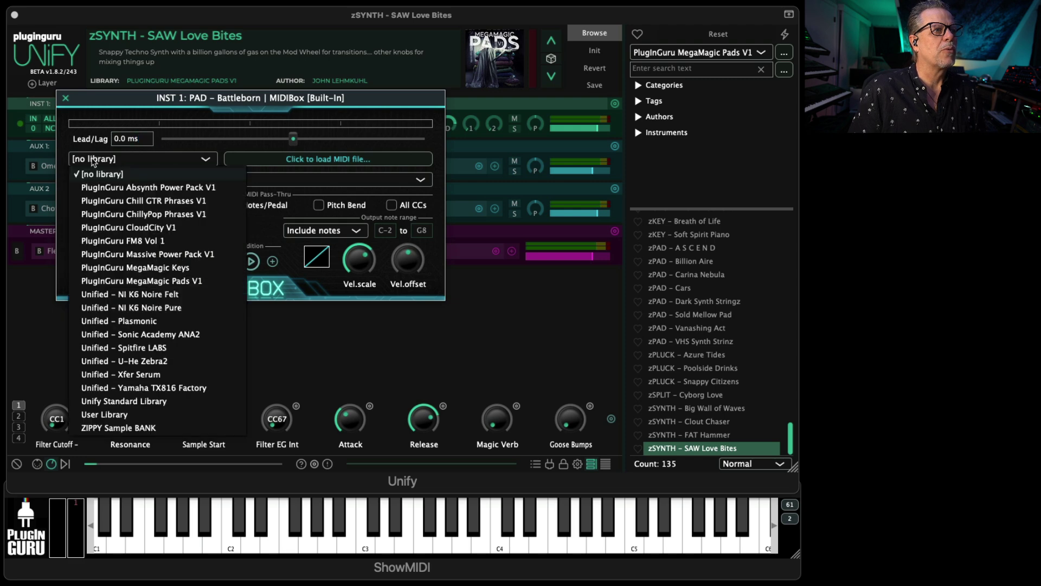
{"action": "left_click", "coordinate": [115, 402]}
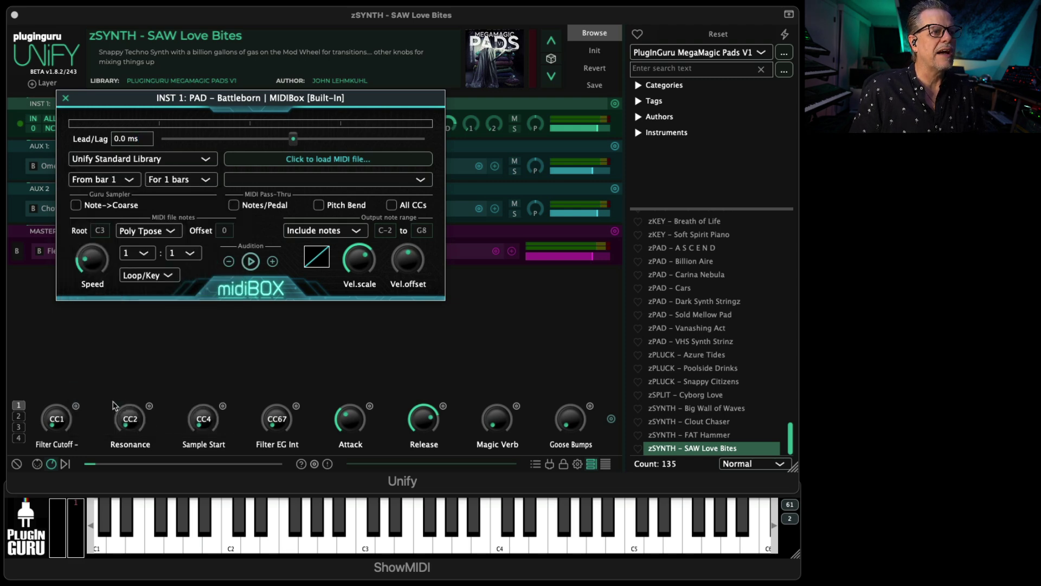
{"action": "left_click", "coordinate": [296, 160]}
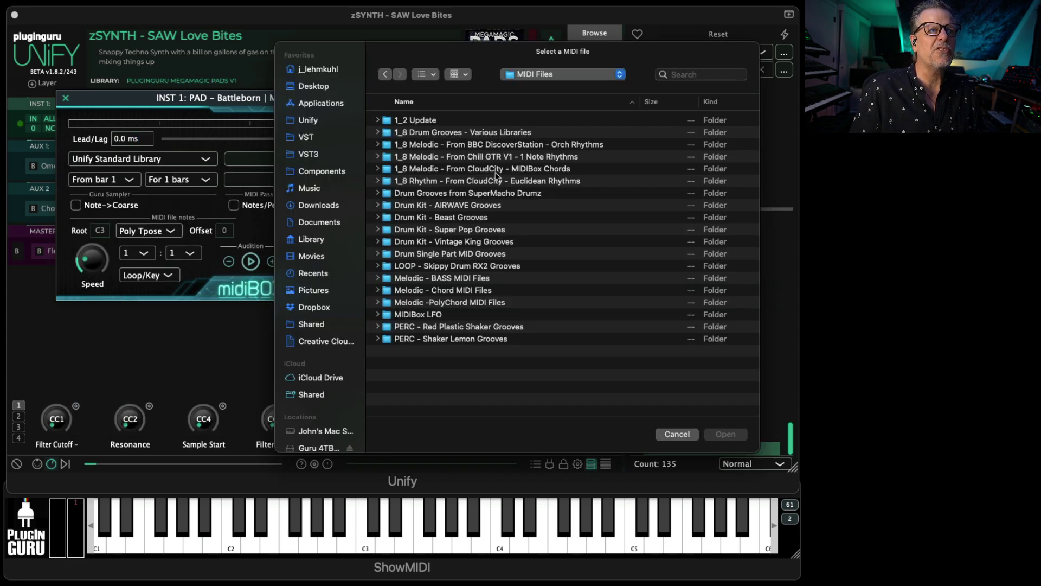
{"action": "double_click", "coordinate": [494, 146]}
{"action": "double_click", "coordinate": [456, 256]}
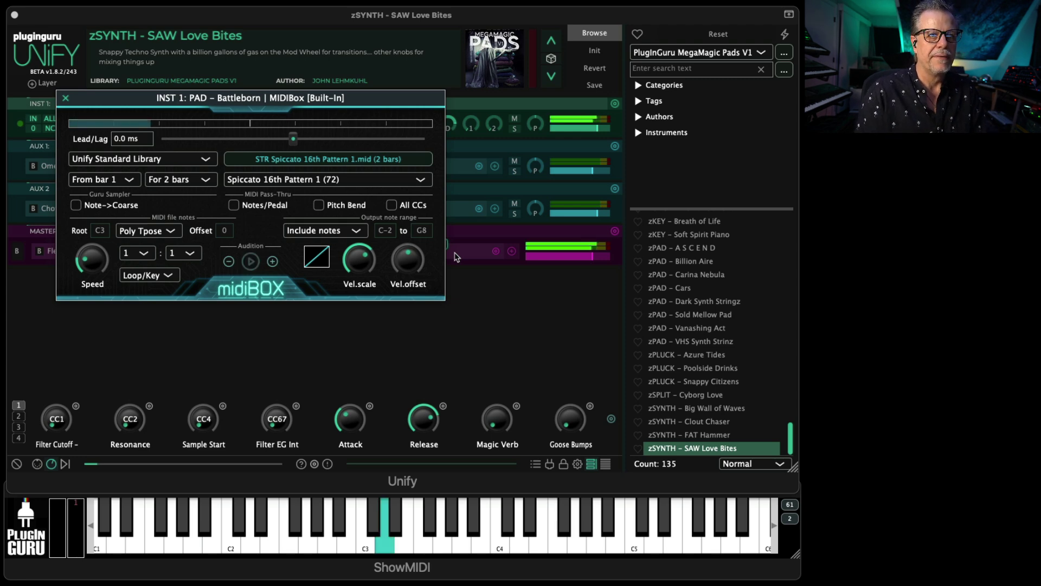
Step: Raise MIDIBox velocity offset to 71 % and set velocity scale below zero, then close it
{"action": "mouse_move", "coordinate": [358, 282]}
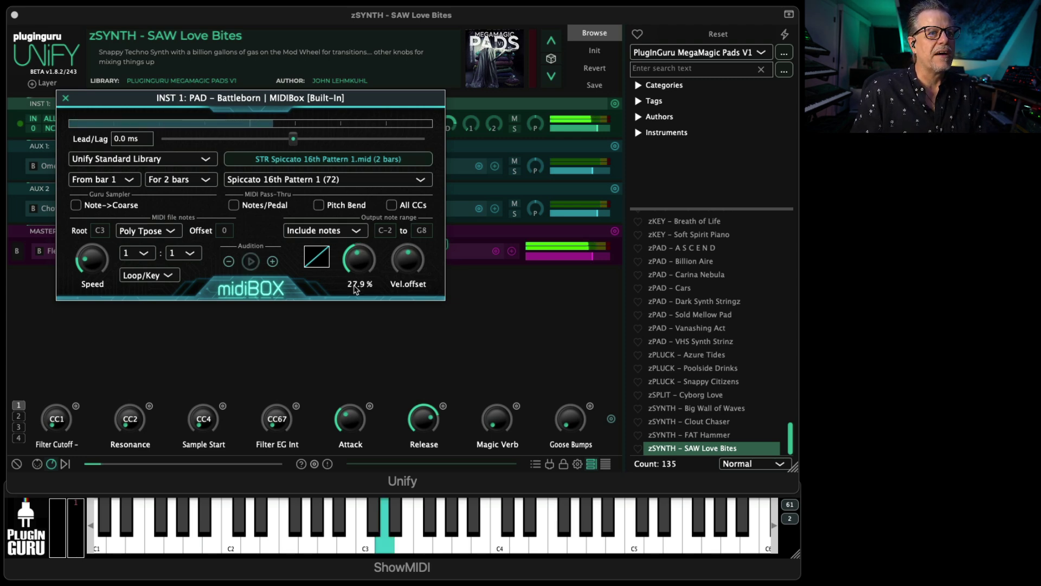
{"action": "left_click_drag", "start_coordinate": [409, 262], "coordinate": [418, 216]}
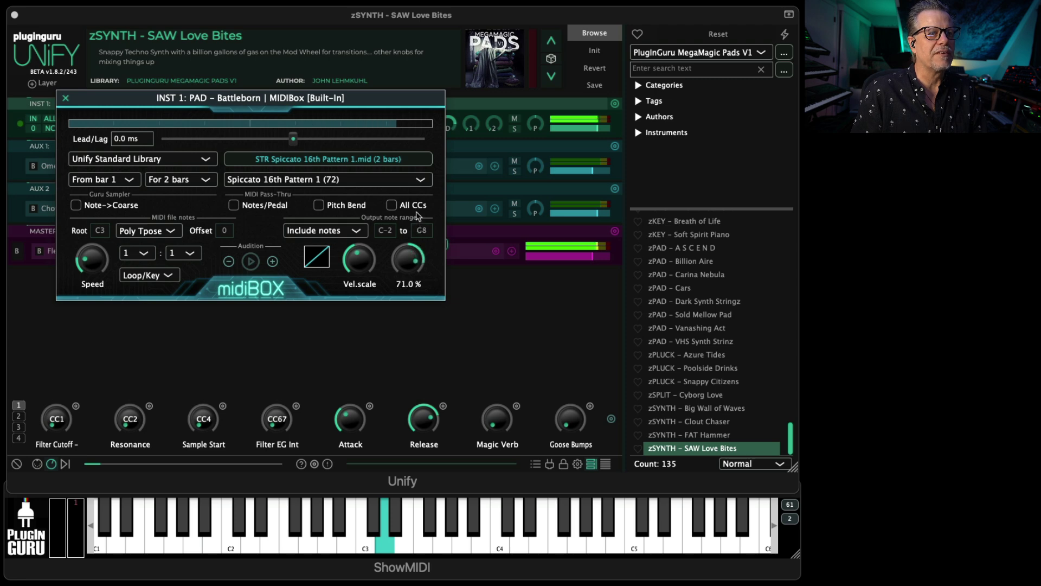
{"action": "left_click_drag", "start_coordinate": [373, 256], "coordinate": [365, 279]}
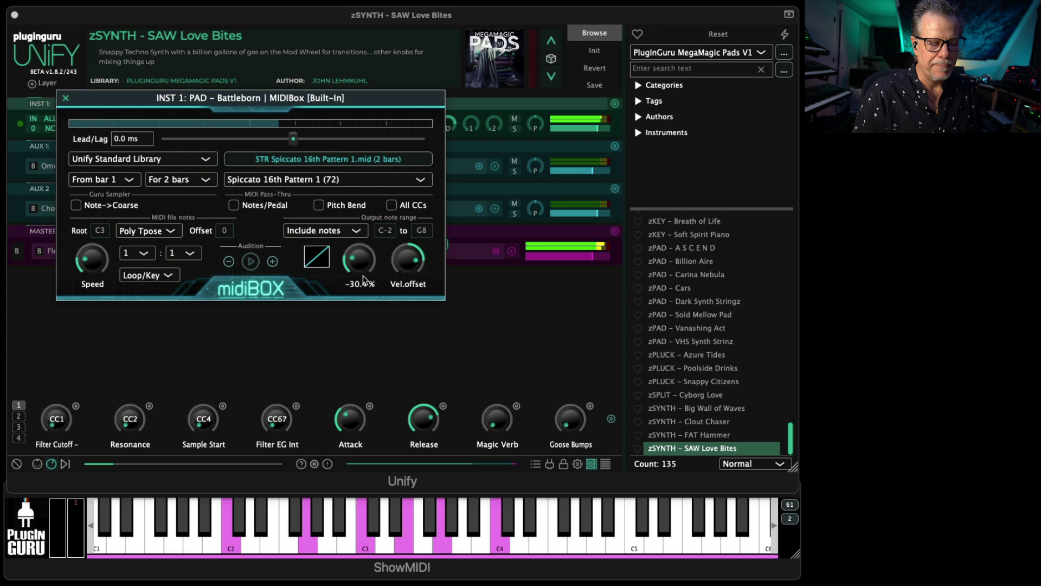
{"action": "key", "text": "Escape"}
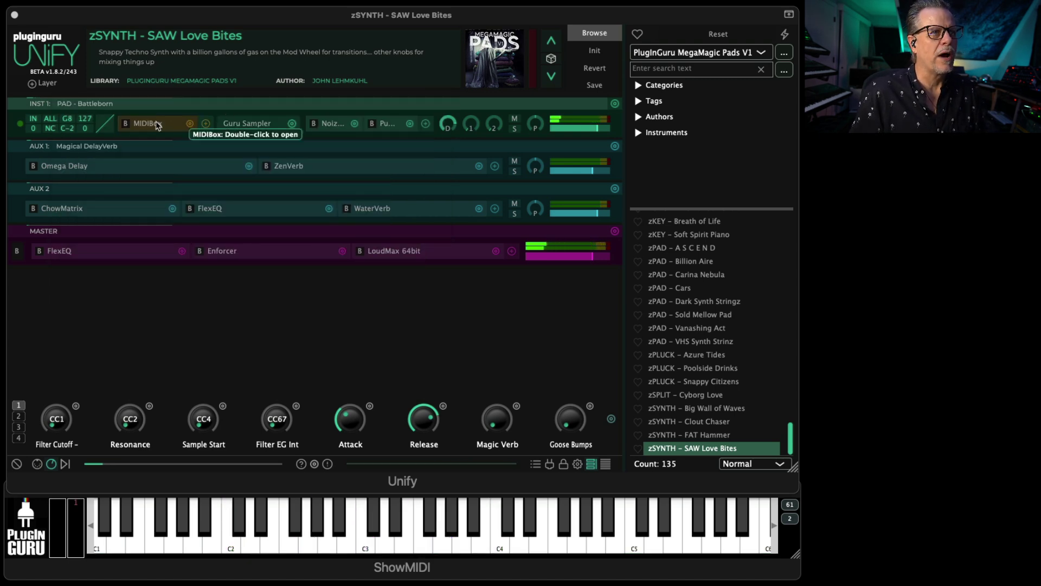
Step: Add a TriggerBox from Unify Standard Creative after the MIDIBox on INST 1
{"action": "left_click", "coordinate": [205, 123]}
{"action": "key", "text": "Escape"}
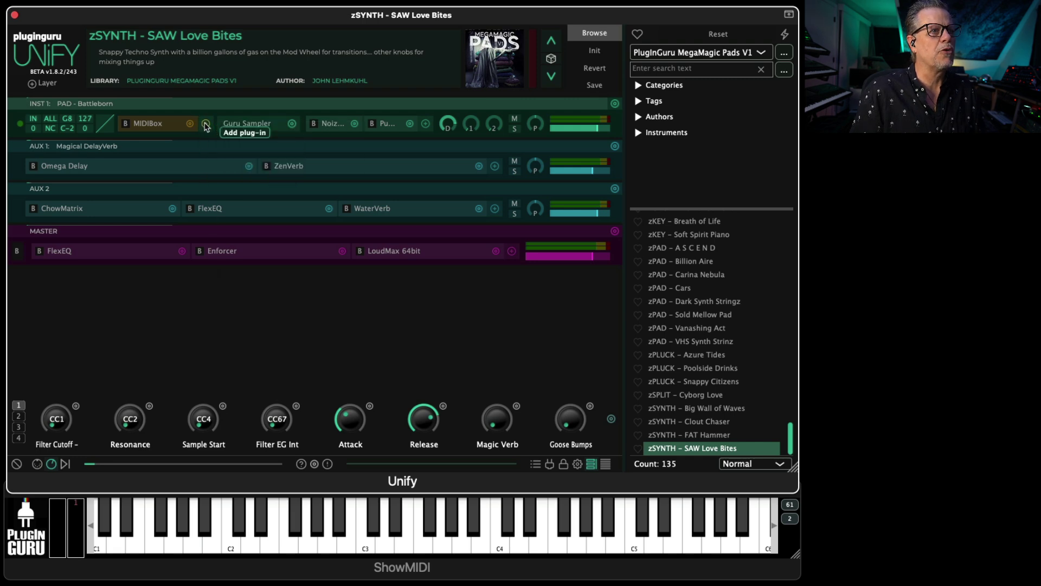
{"action": "left_click", "coordinate": [205, 125]}
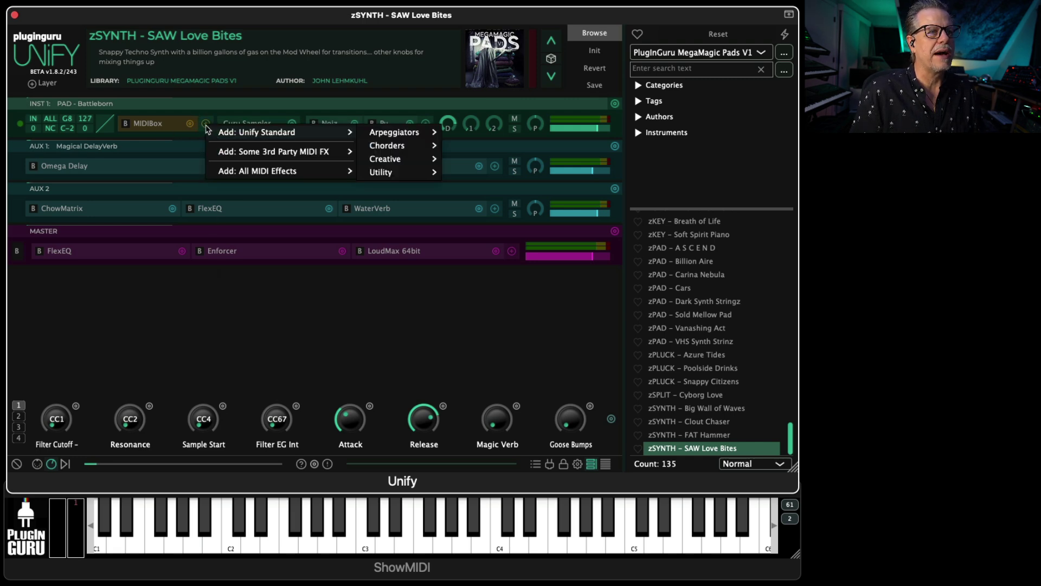
{"action": "mouse_move", "coordinate": [394, 161]}
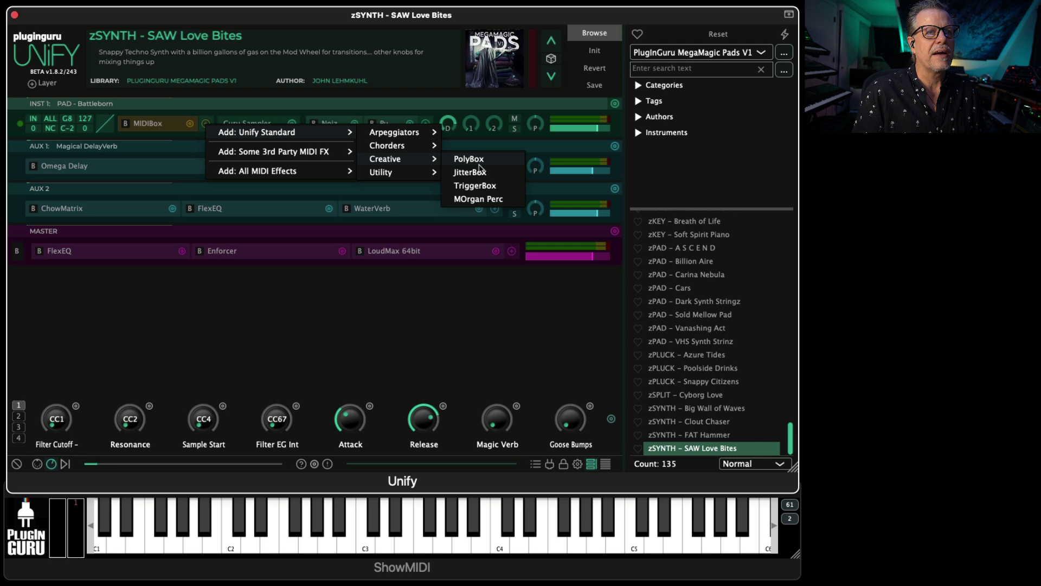
{"action": "left_click", "coordinate": [475, 186]}
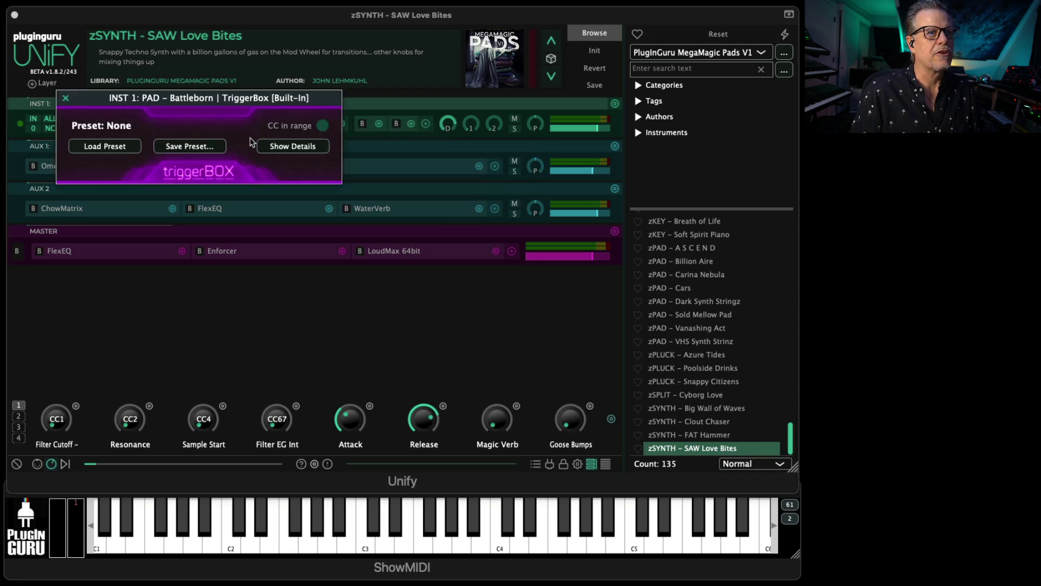
Step: Show TriggerBox's full details and set the input-note pass condition to Always
{"action": "left_click", "coordinate": [296, 146]}
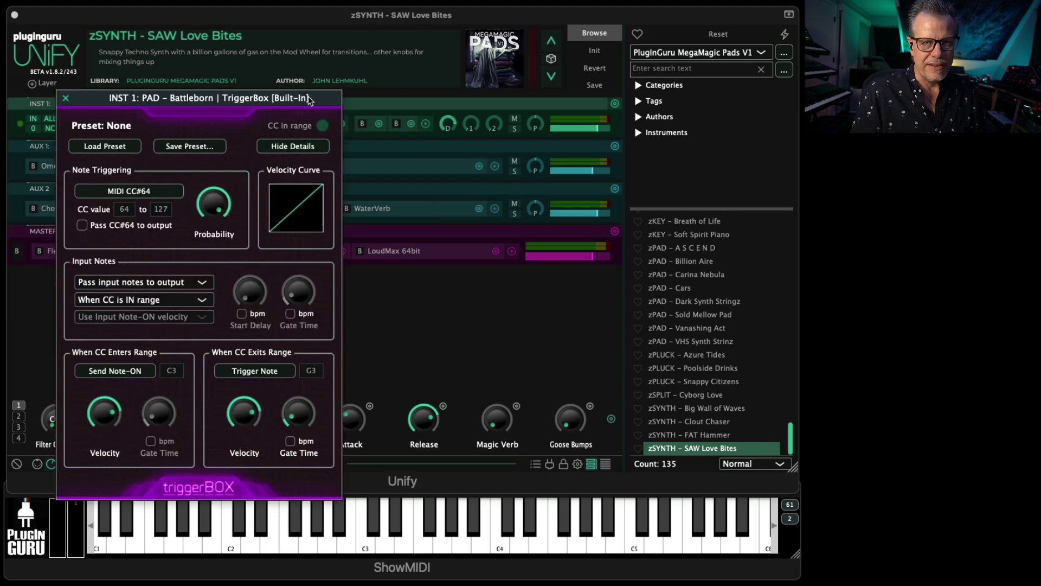
{"action": "left_click_drag", "start_coordinate": [309, 100], "coordinate": [324, 57]}
{"action": "left_click", "coordinate": [115, 103]}
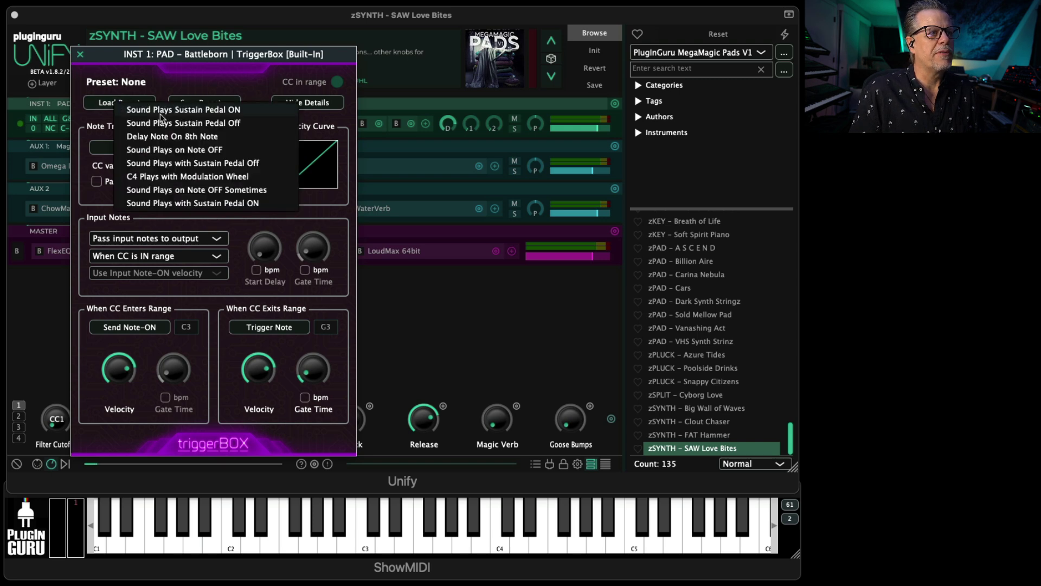
{"action": "left_click", "coordinate": [77, 168]}
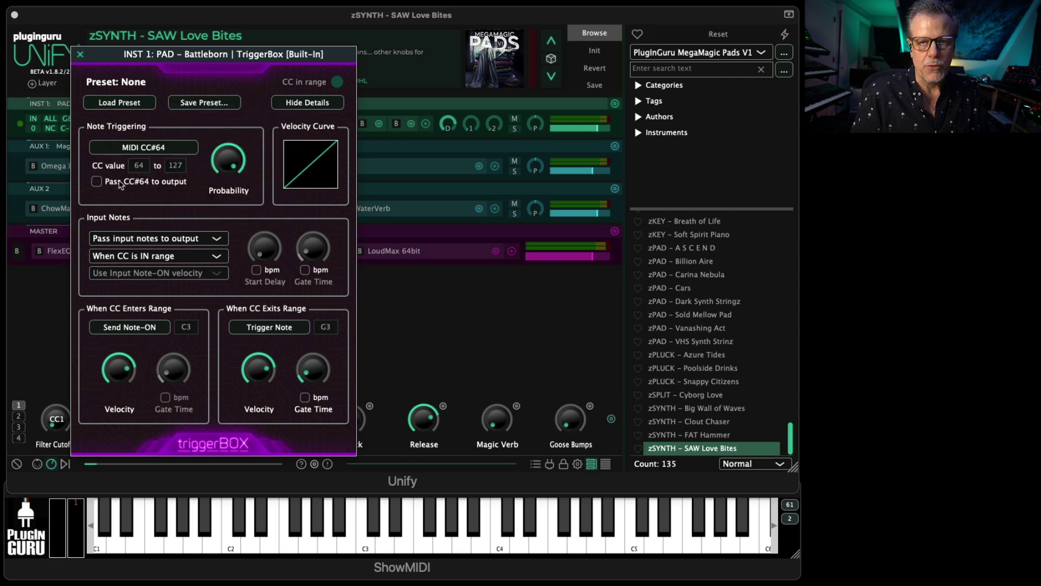
{"action": "left_click", "coordinate": [127, 257]}
{"action": "left_click", "coordinate": [124, 271]}
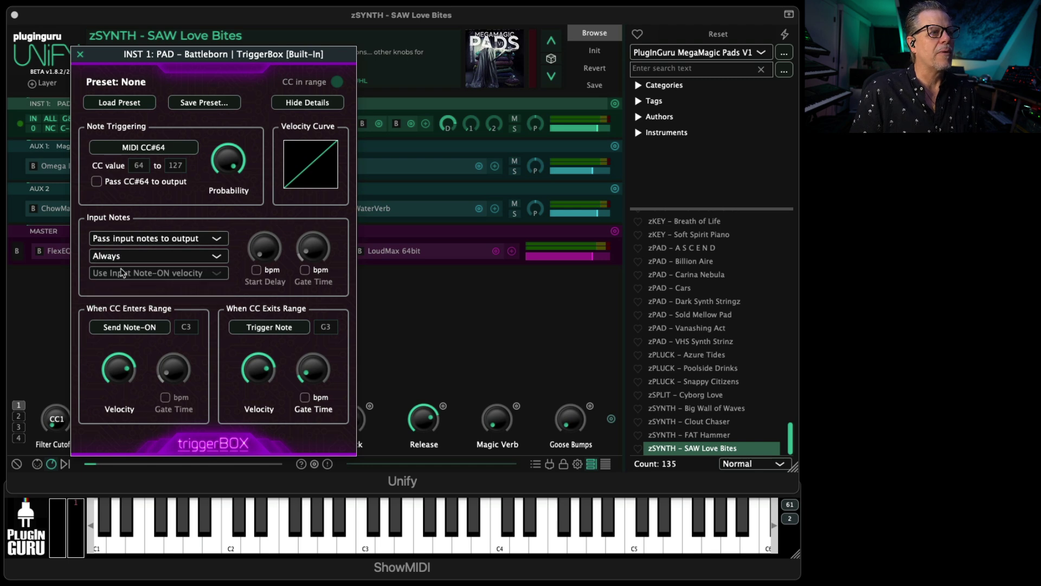
{"action": "left_click", "coordinate": [124, 257]}
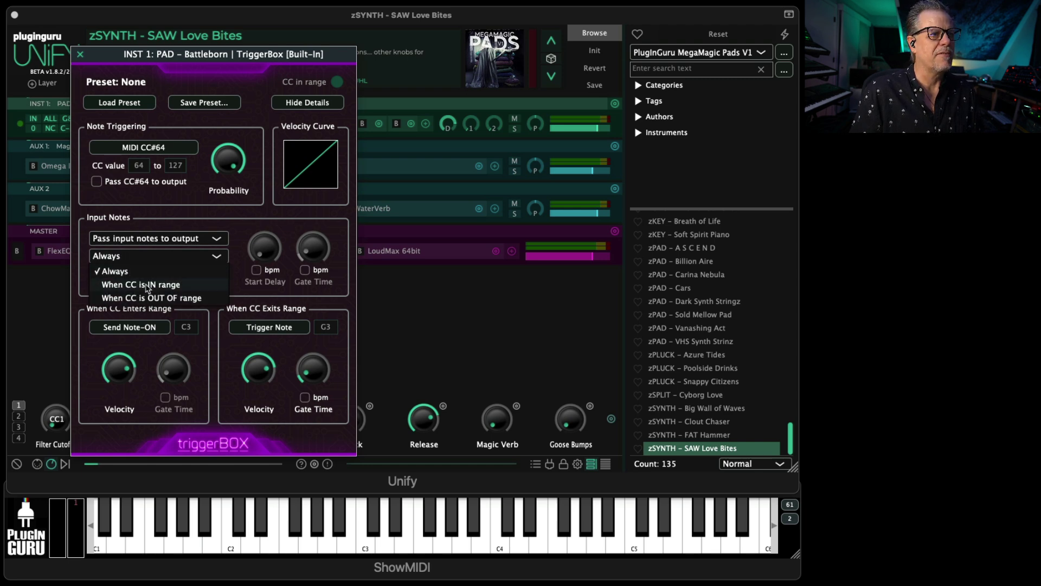
{"action": "left_click", "coordinate": [159, 222]}
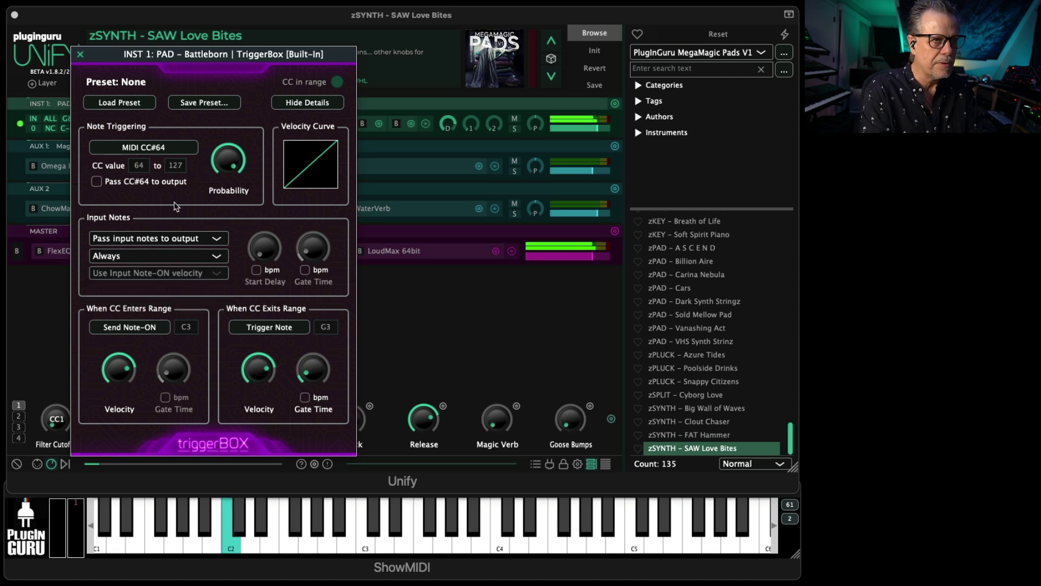
Step: Lower TriggerBox probability to about 28 % and close its editor
{"action": "mouse_move", "coordinate": [233, 157]}
{"action": "left_click_drag", "start_coordinate": [233, 157], "coordinate": [215, 247]}
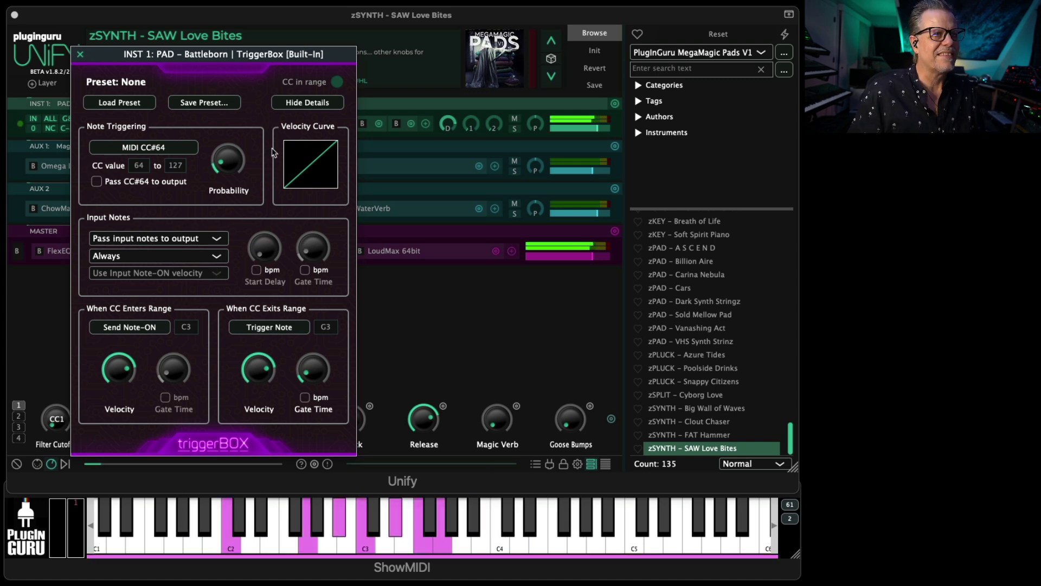
{"action": "mouse_move", "coordinate": [221, 174]}
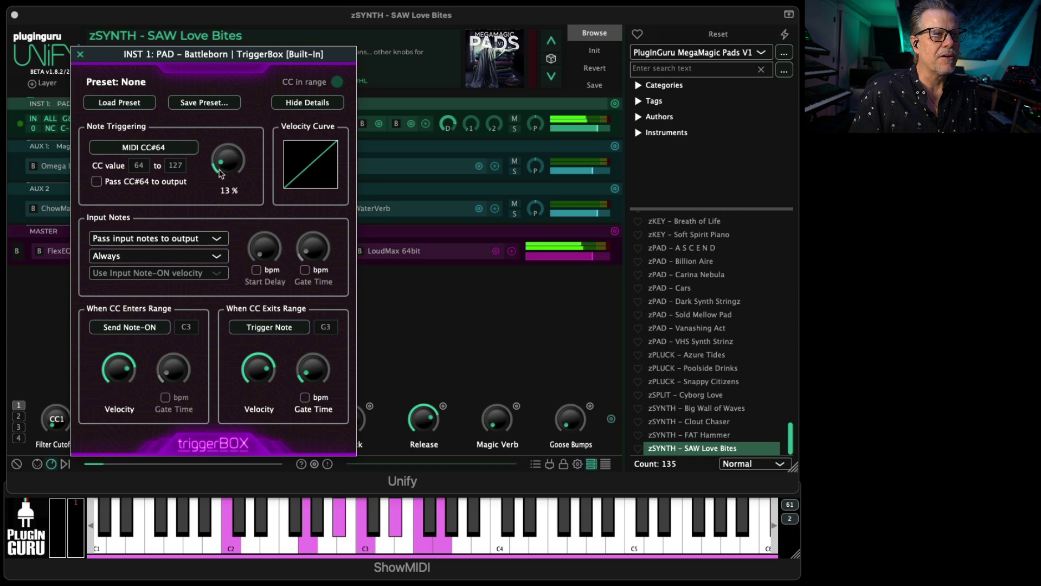
{"action": "left_click", "coordinate": [80, 55]}
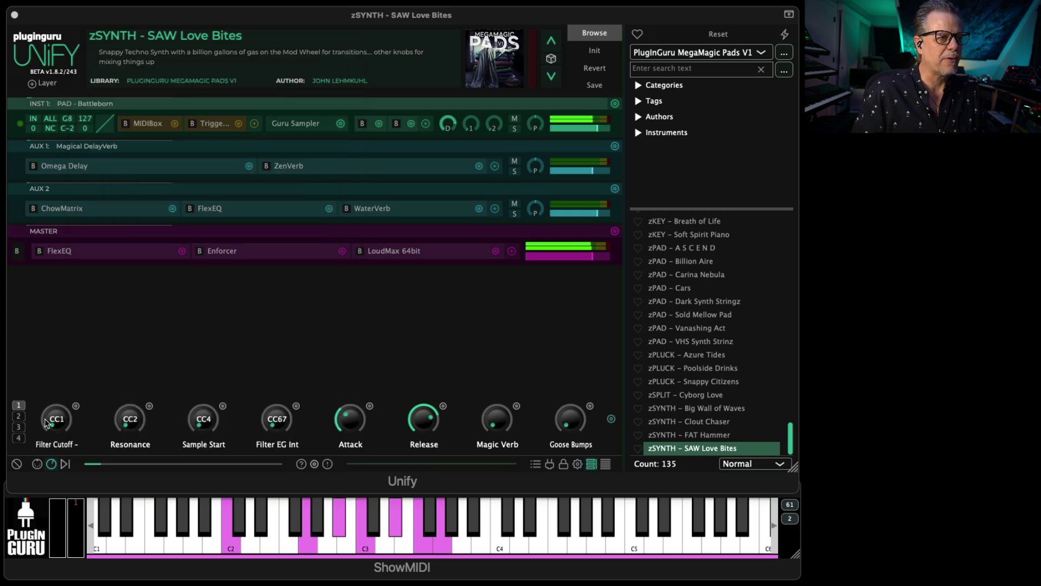
Step: On the fourth macro page, rename Macro25 to 'Synth 1 %' and show its Linked Parameters window
{"action": "left_click", "coordinate": [19, 416]}
{"action": "left_click", "coordinate": [19, 427]}
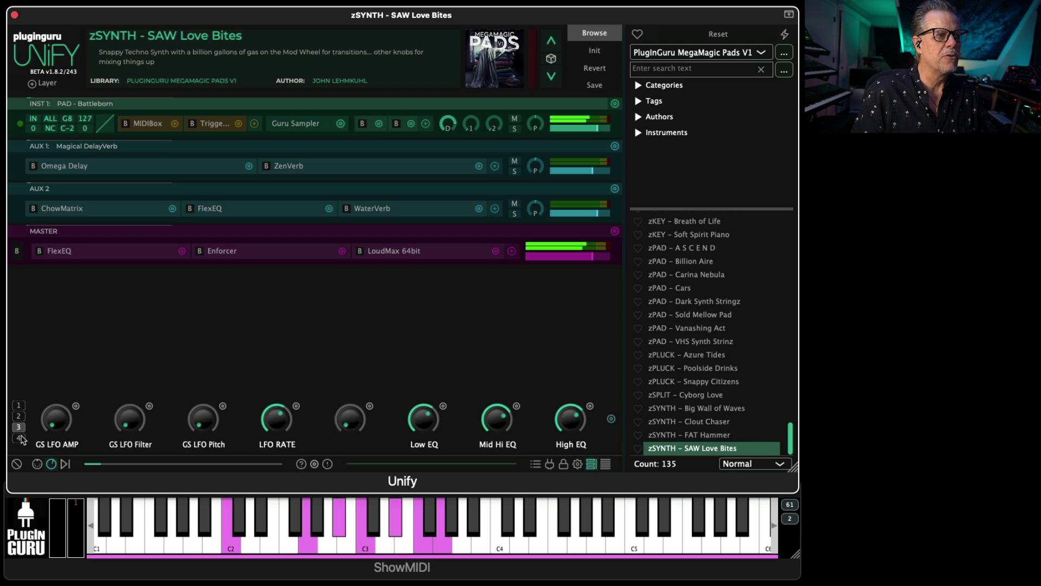
{"action": "left_click", "coordinate": [20, 438]}
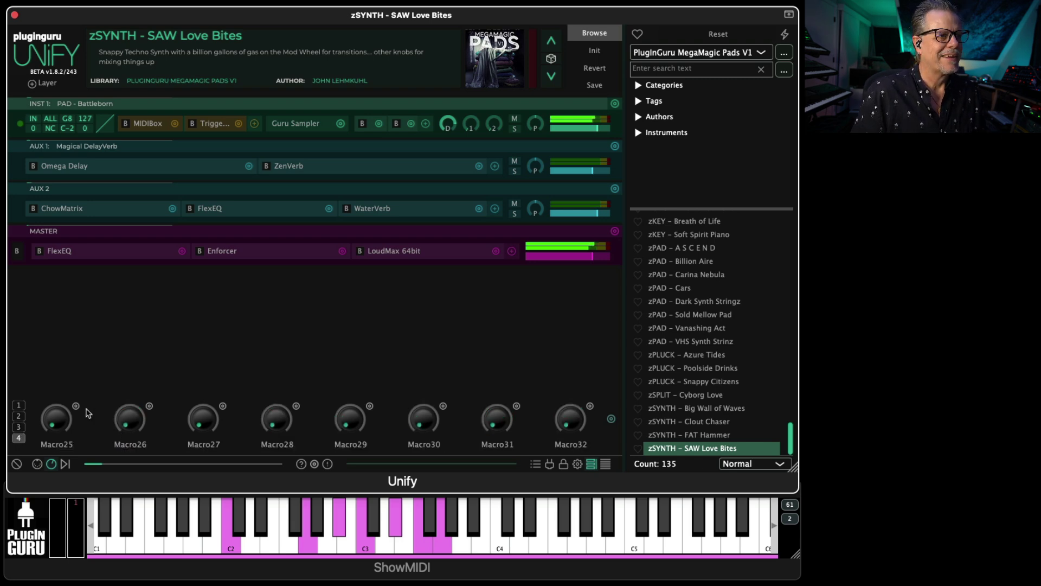
{"action": "double_click", "coordinate": [60, 445]}
{"action": "type", "text": "Synth %"}
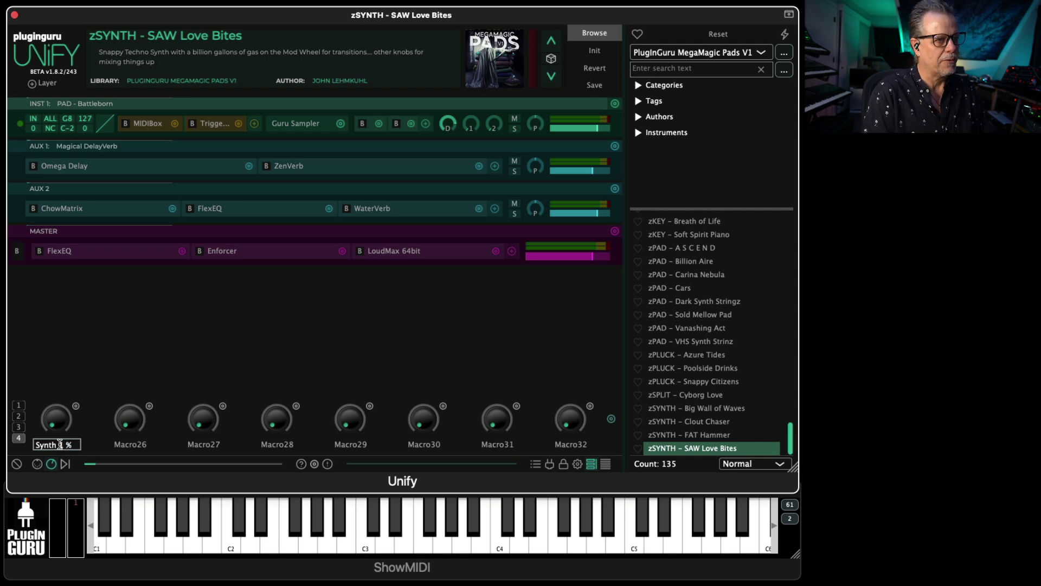
{"action": "key", "text": "Return"}
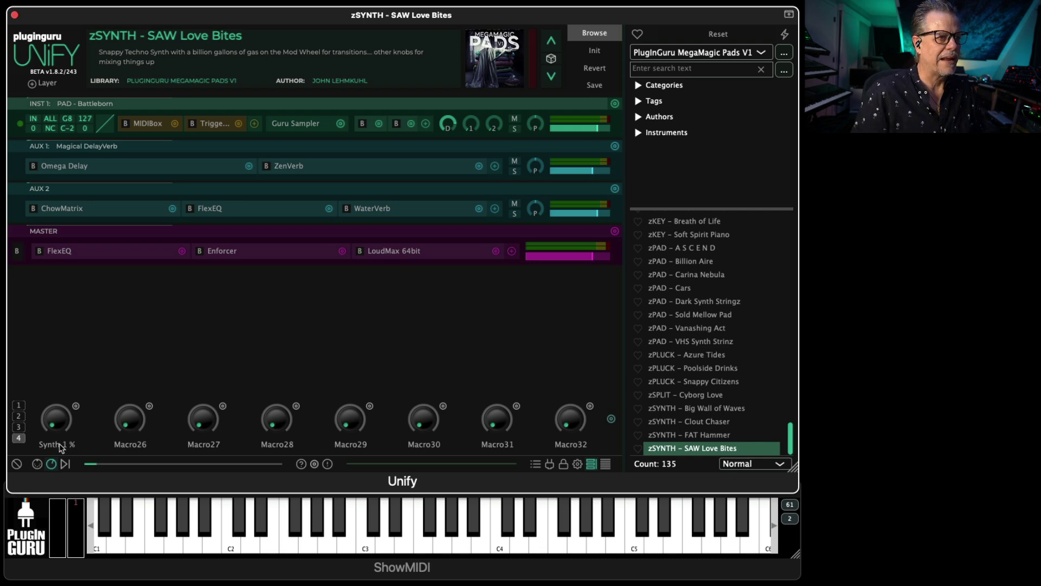
{"action": "left_click", "coordinate": [77, 406]}
{"action": "left_click", "coordinate": [125, 253]}
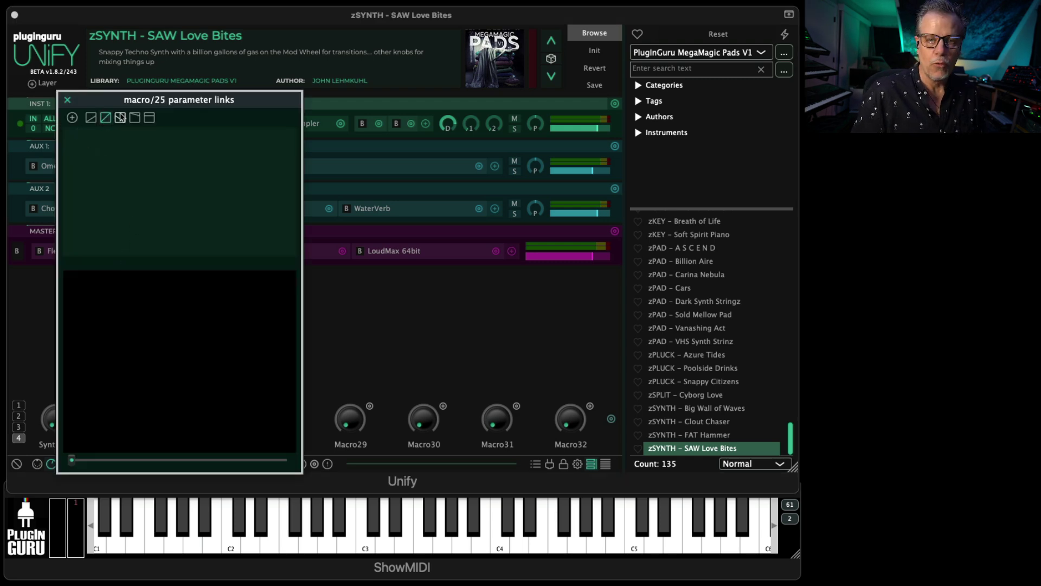
Step: Link the macro to Probability of TriggerBox on layer 1, PAD - Battleborn
{"action": "left_click", "coordinate": [72, 117]}
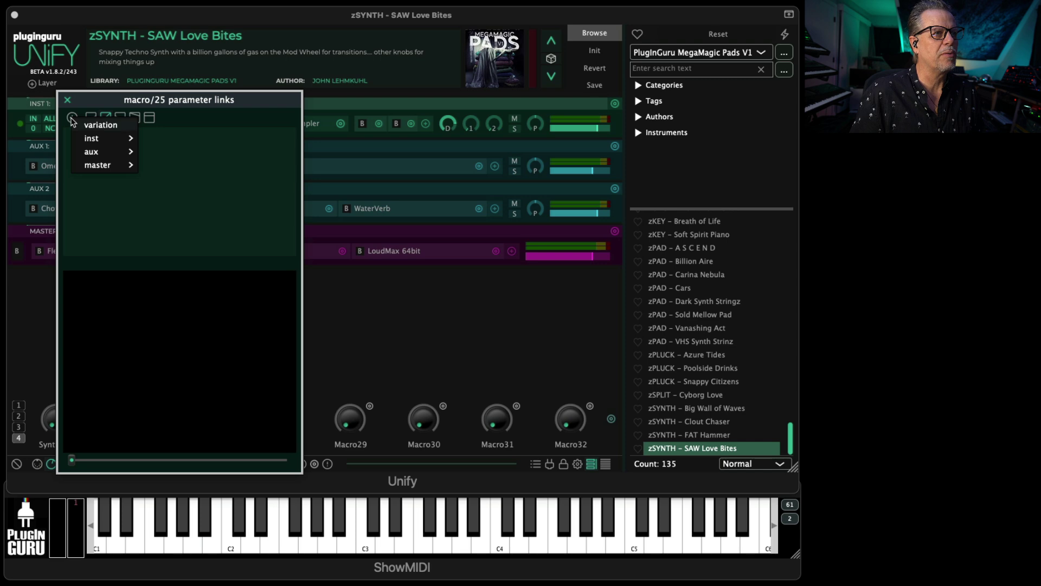
{"action": "mouse_move", "coordinate": [97, 138]}
{"action": "mouse_move", "coordinate": [192, 134]}
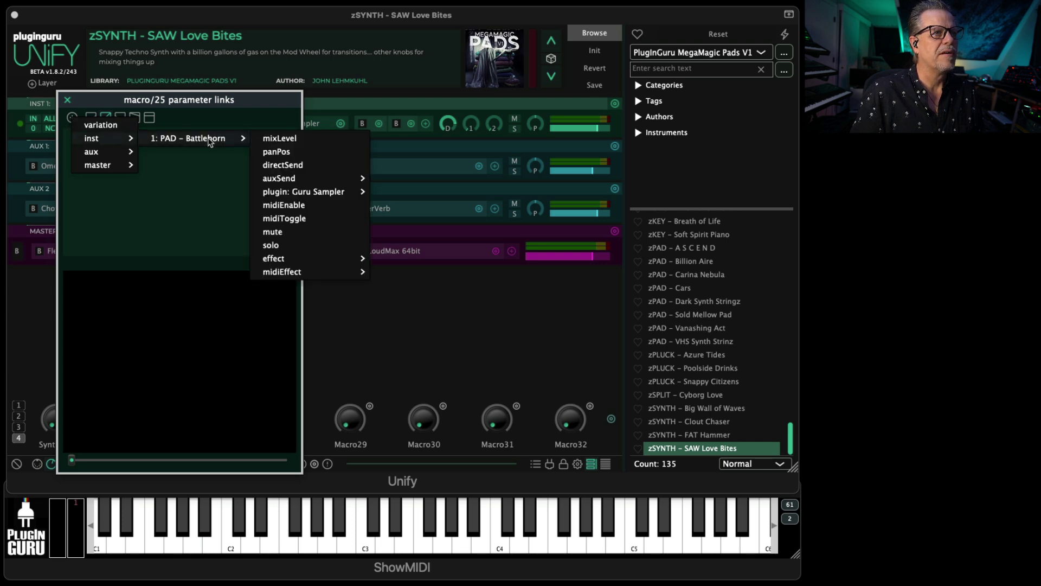
{"action": "mouse_move", "coordinate": [278, 273]}
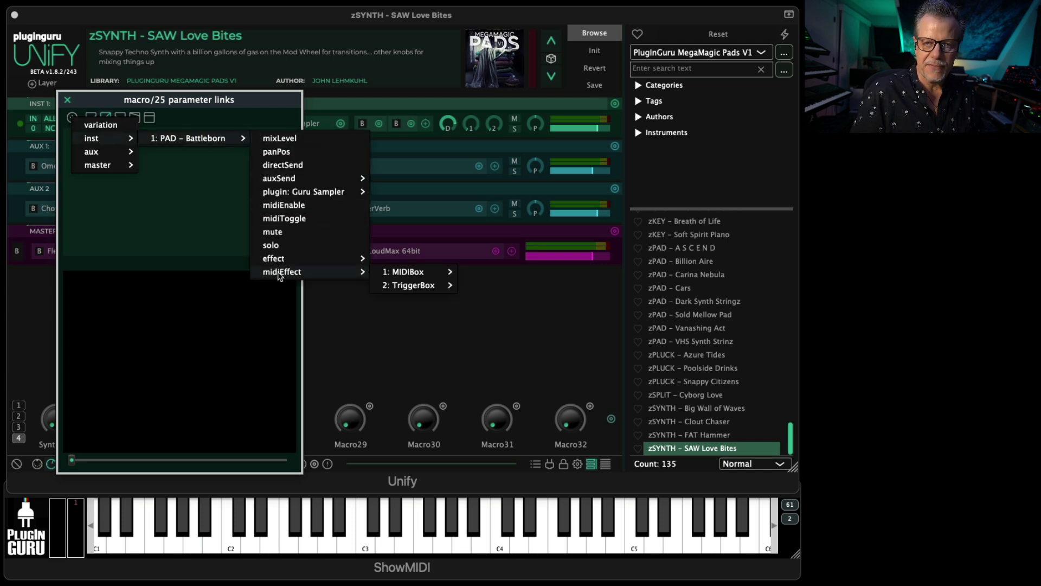
{"action": "mouse_move", "coordinate": [404, 288]}
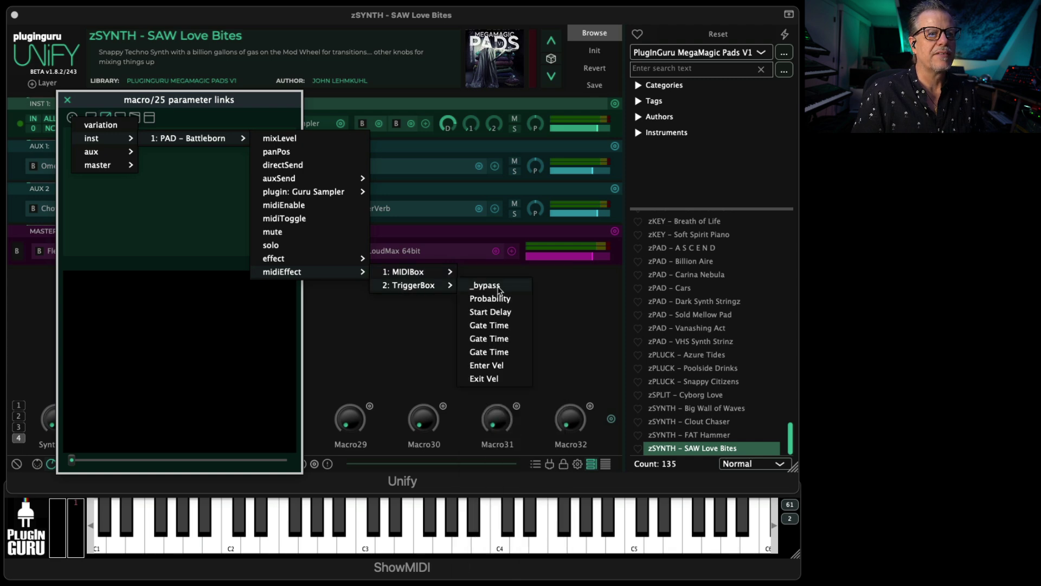
{"action": "left_click", "coordinate": [490, 299]}
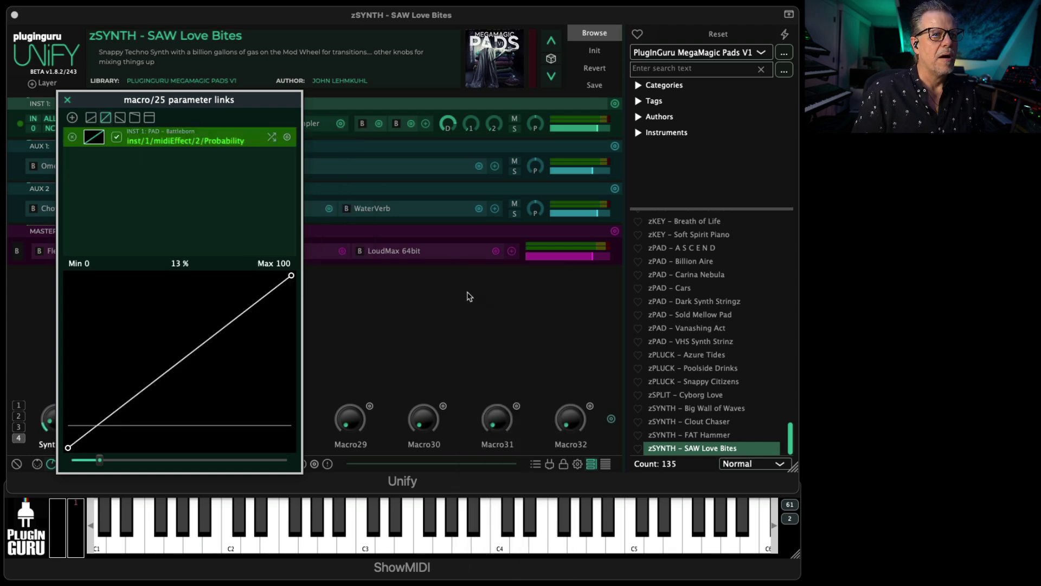
Step: Close the links window and raise the Synth 1 % macro slightly
{"action": "left_click", "coordinate": [68, 100]}
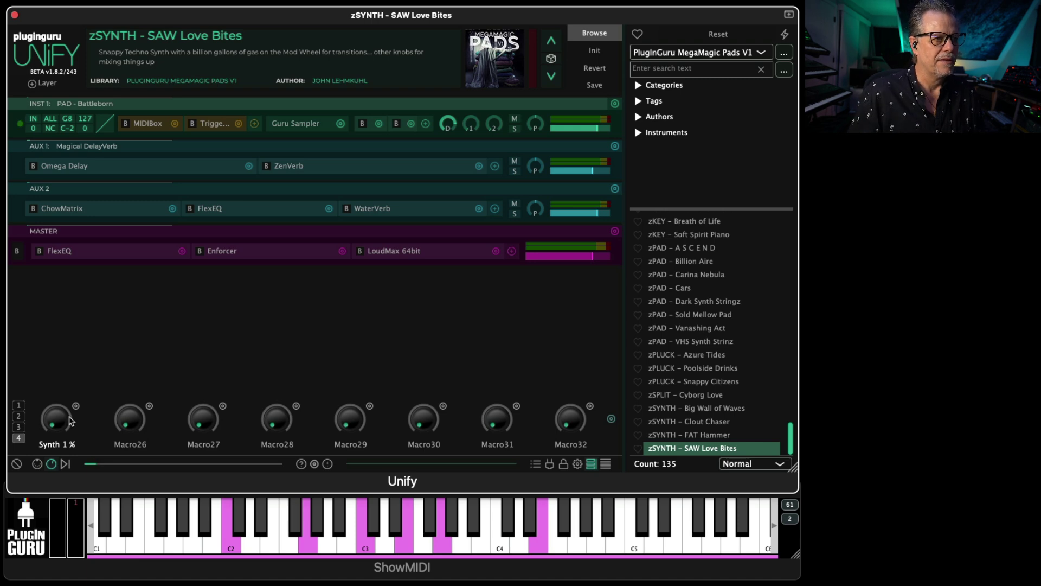
{"action": "left_click_drag", "start_coordinate": [62, 416], "coordinate": [44, 380]}
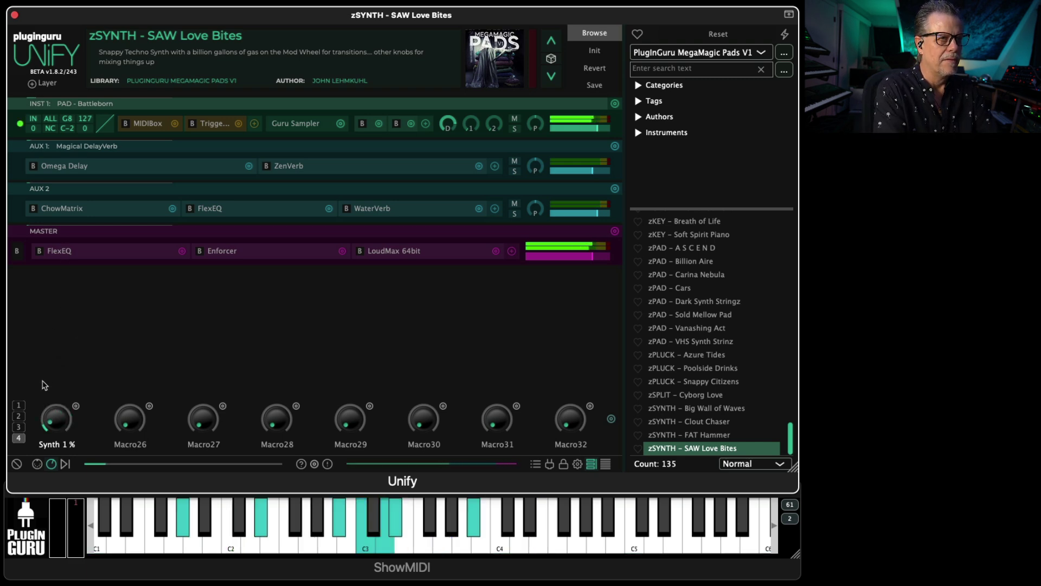
{"action": "left_click", "coordinate": [615, 103]}
Step: Duplicate PAD - Battleborn as INST 2 and switch its Guru Sampler to MMPB Sines of Life V1
{"action": "left_click", "coordinate": [510, 150]}
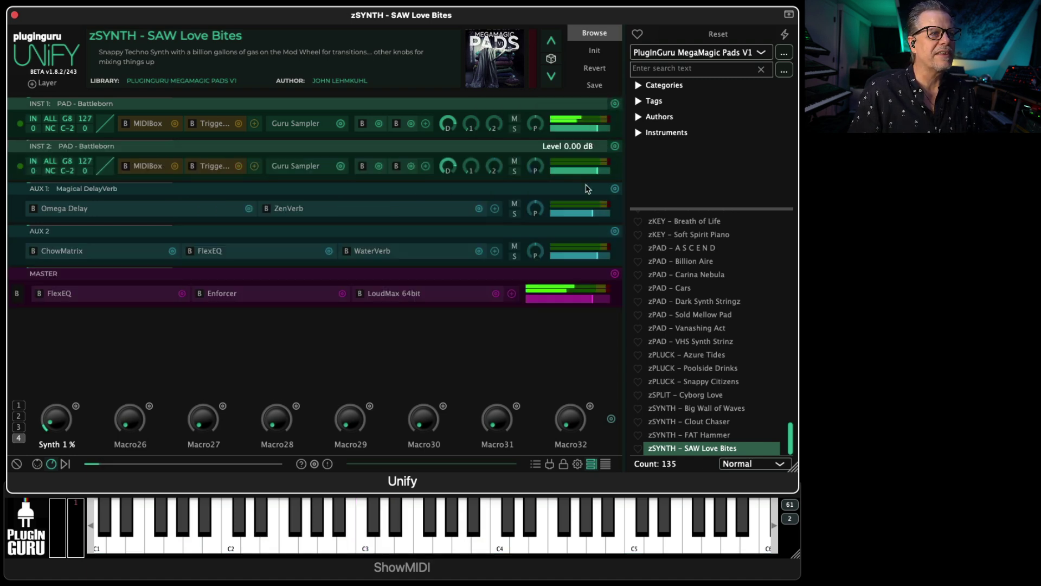
{"action": "left_click", "coordinate": [286, 166]}
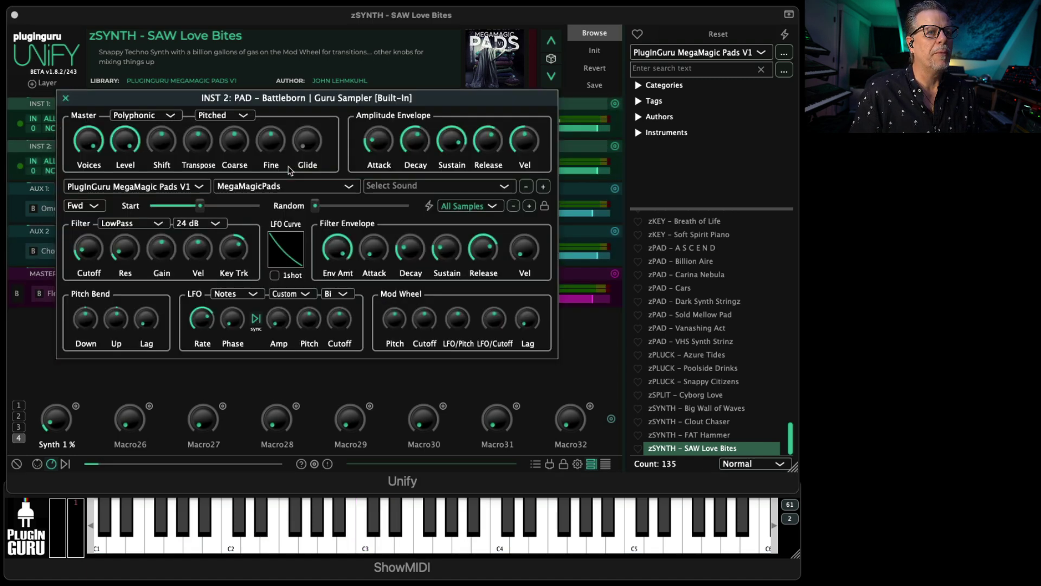
{"action": "left_click", "coordinate": [411, 187]}
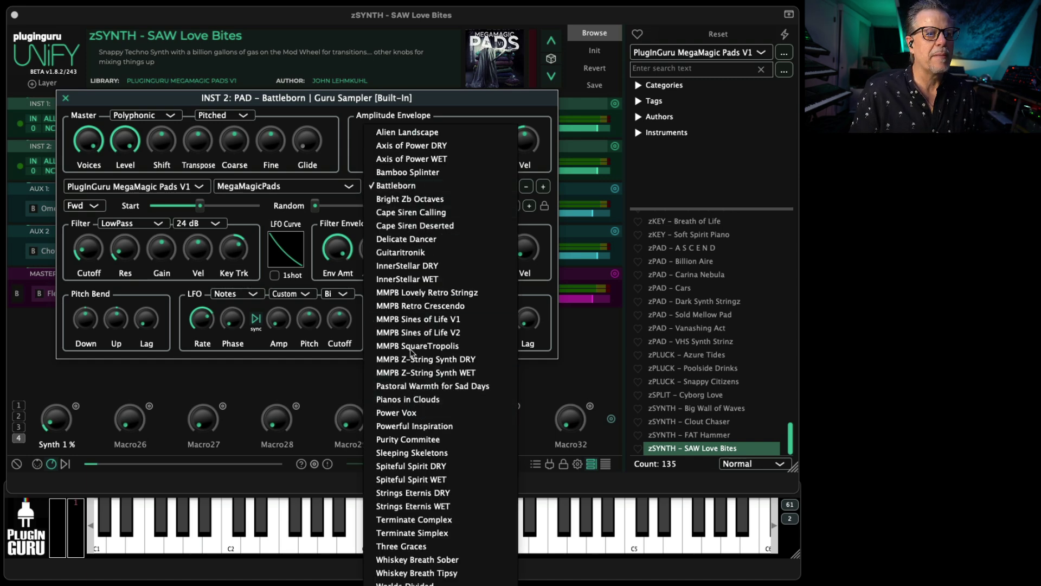
{"action": "left_click", "coordinate": [416, 320]}
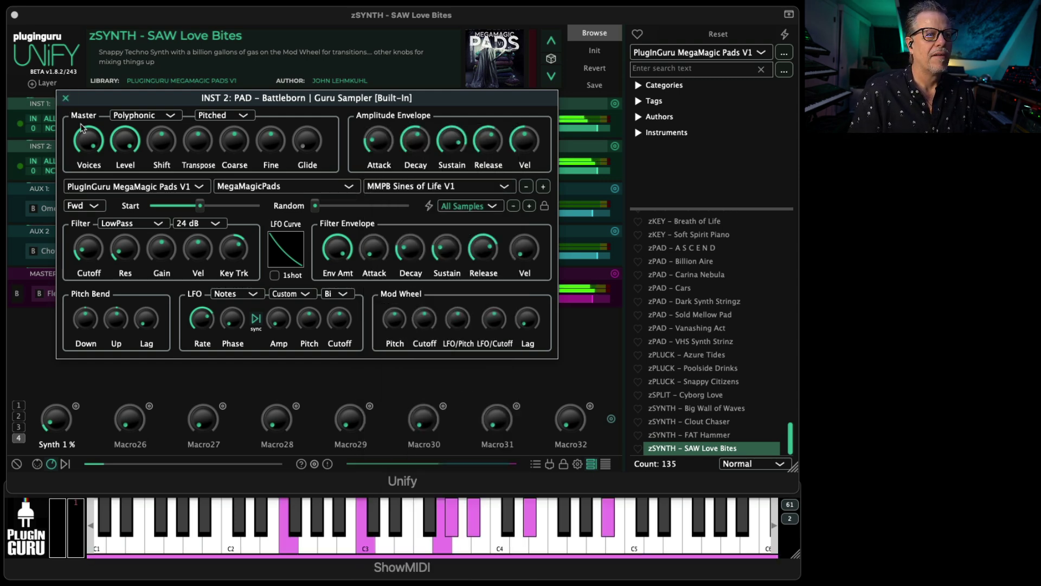
{"action": "left_click", "coordinate": [66, 99]}
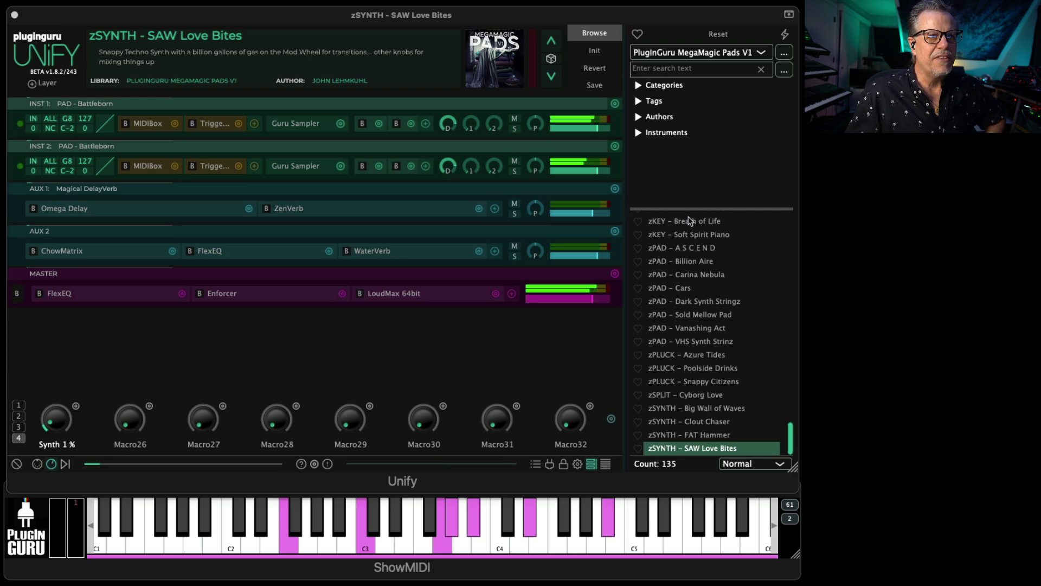
{"action": "left_click", "coordinate": [285, 167]}
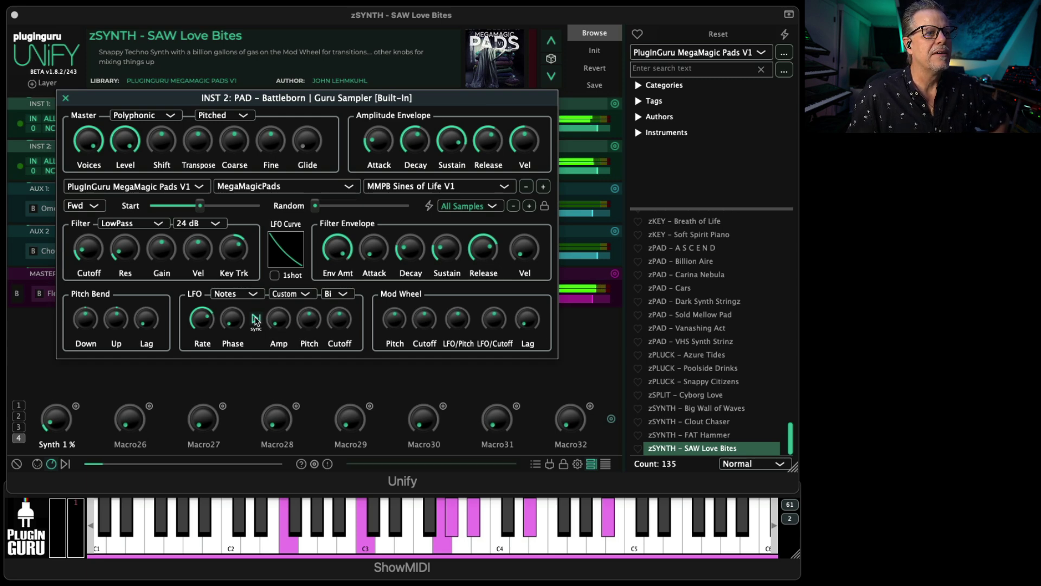
Step: Switch INST 2's sampler LFO to Hertz and bend its curve into a steep decay
{"action": "left_click", "coordinate": [228, 298]}
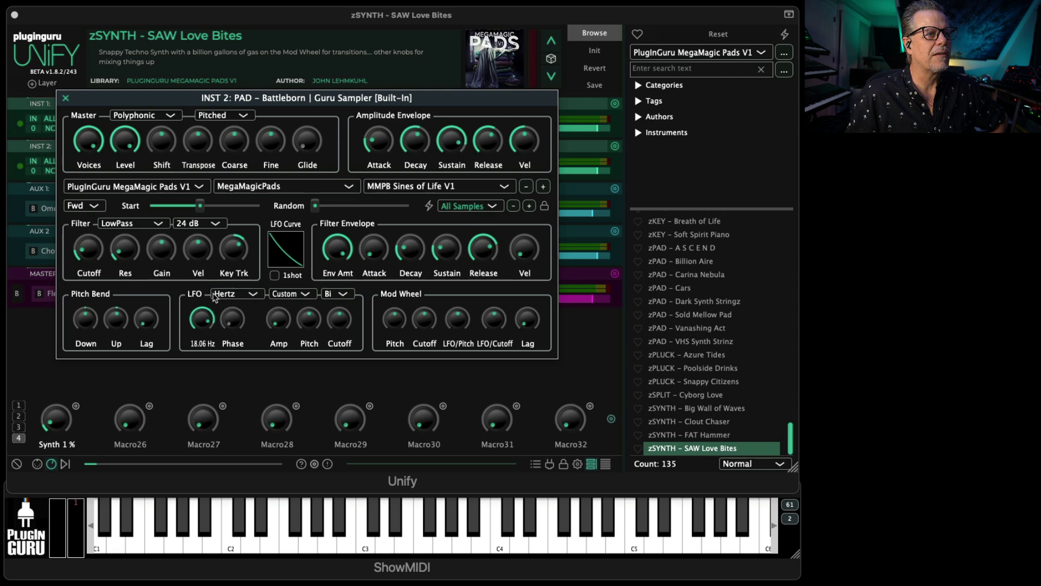
{"action": "left_click", "coordinate": [297, 252]}
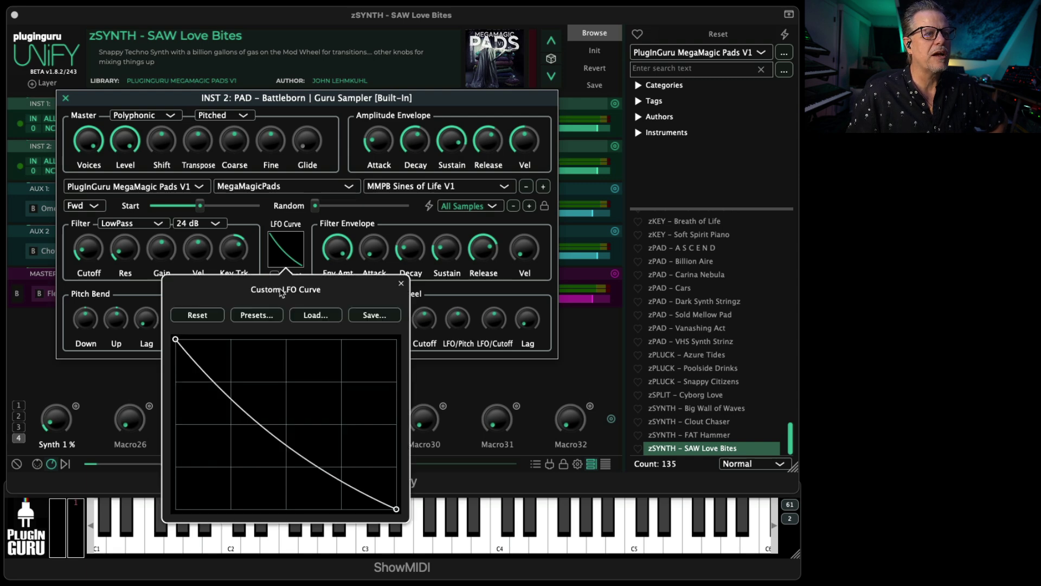
{"action": "left_click_drag", "start_coordinate": [280, 391], "coordinate": [234, 466]}
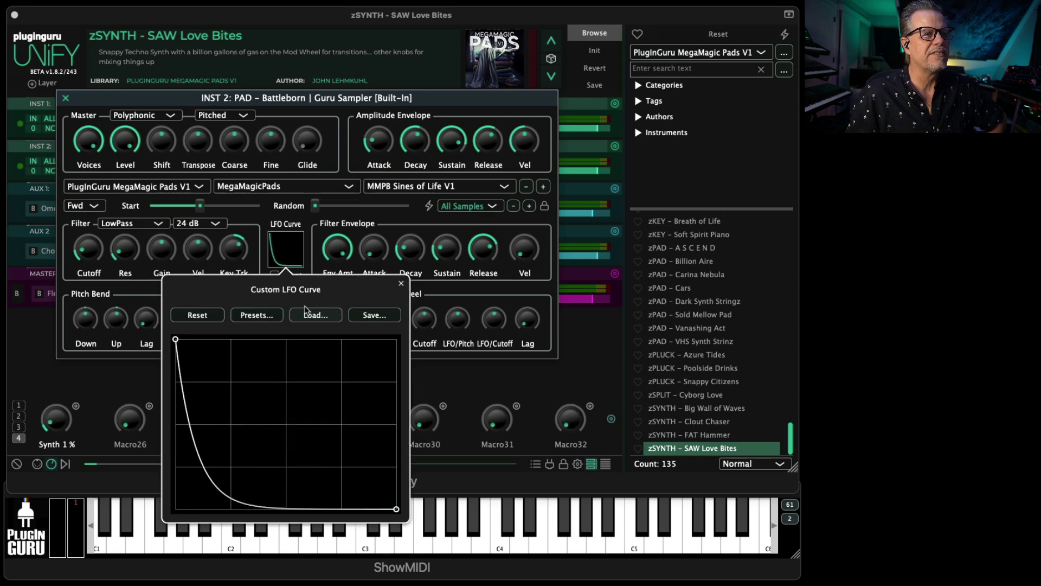
{"action": "left_click", "coordinate": [279, 220]}
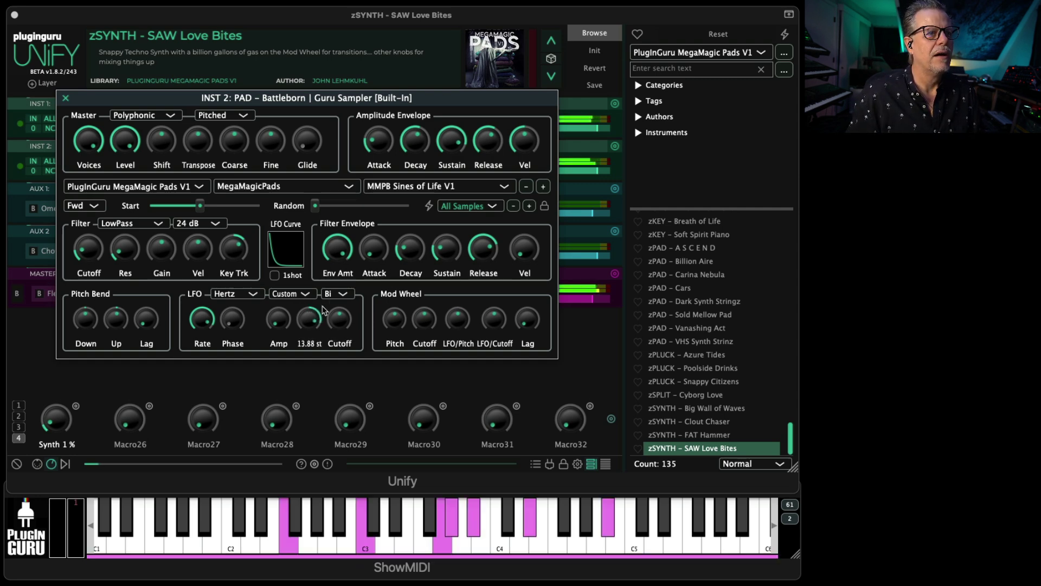
Step: Make the LFO unipolar and one-shot, and raise its LFO Pitch amount
{"action": "left_click", "coordinate": [340, 295]}
{"action": "left_click", "coordinate": [335, 314]}
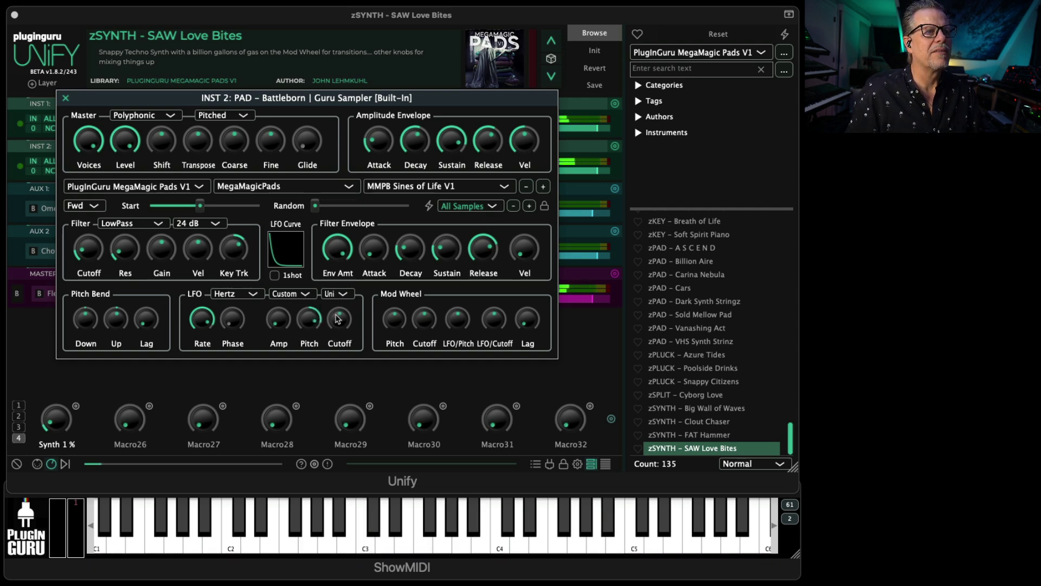
{"action": "left_click", "coordinate": [275, 276]}
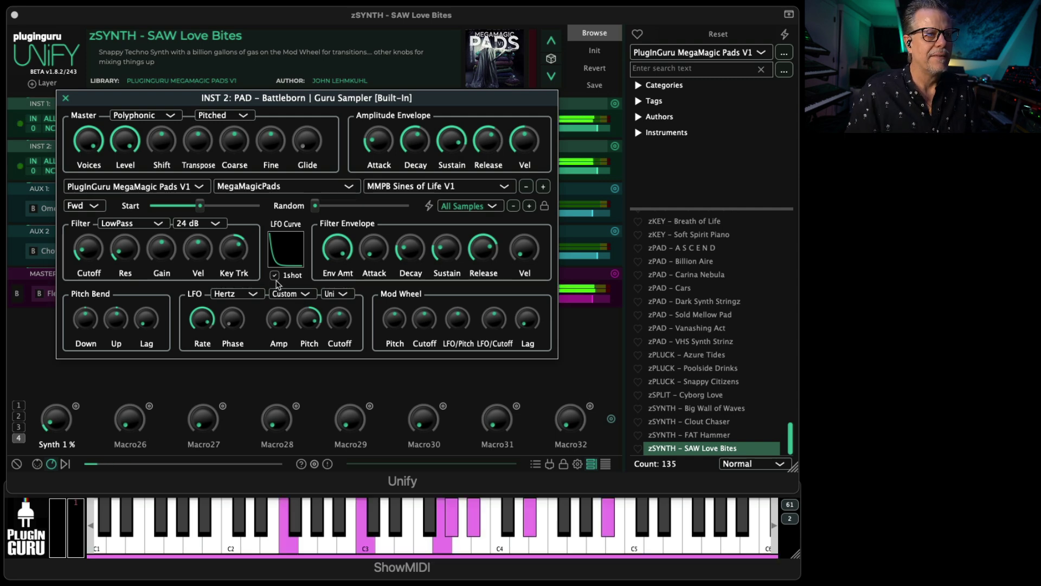
{"action": "left_click_drag", "start_coordinate": [327, 314], "coordinate": [313, 306]}
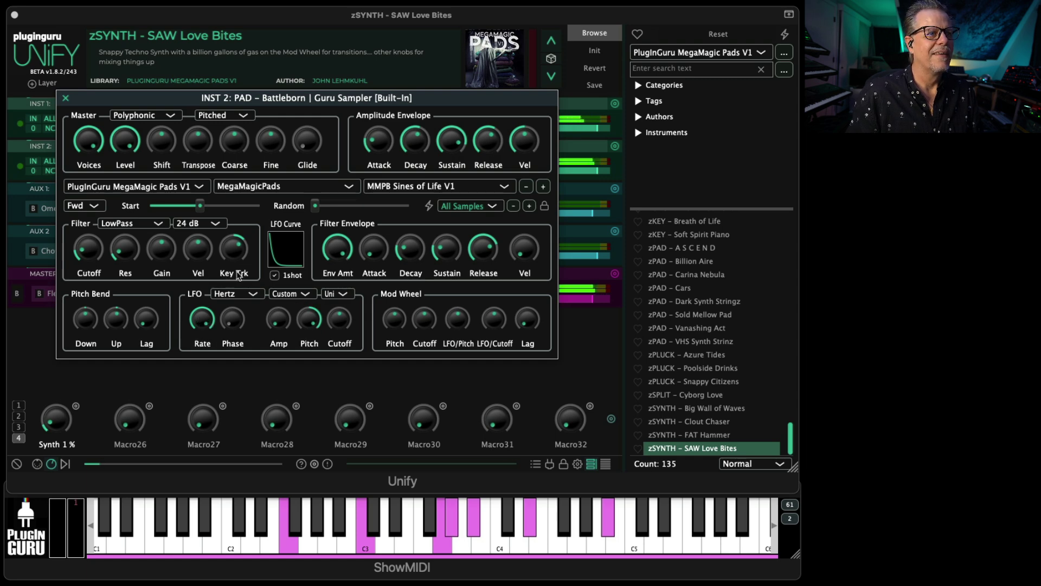
Step: Steepen the LFO curve's decay further and close INST 2's sampler editor
{"action": "left_click", "coordinate": [288, 261]}
{"action": "left_click_drag", "start_coordinate": [219, 494], "coordinate": [202, 548]}
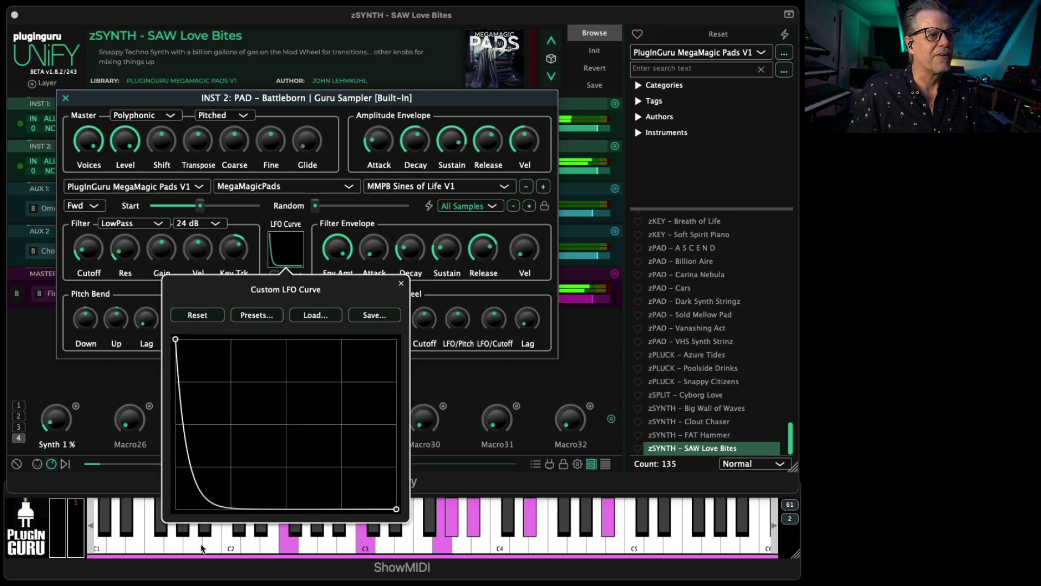
{"action": "left_click", "coordinate": [266, 224]}
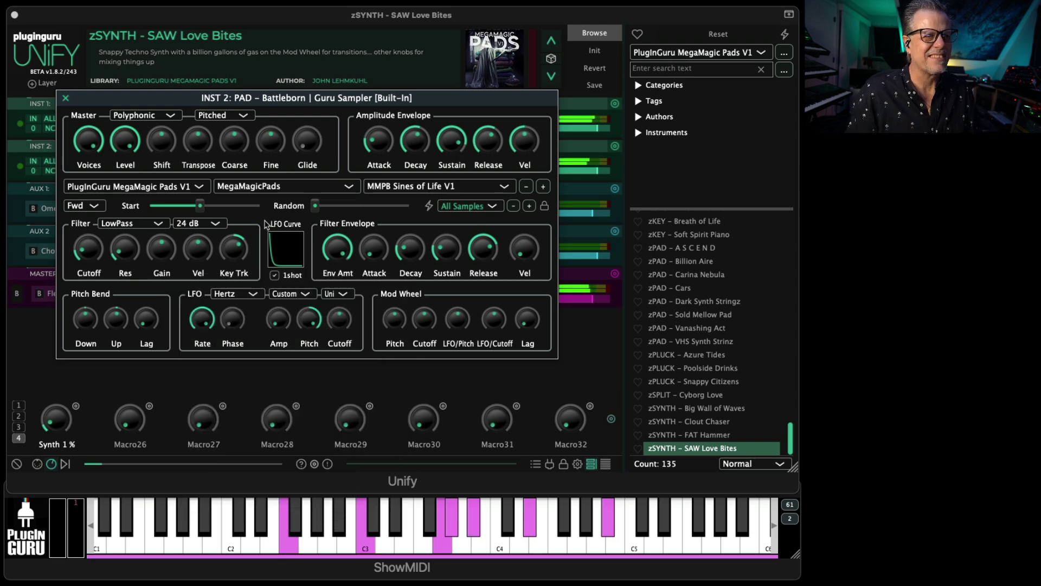
{"action": "left_click", "coordinate": [66, 98]}
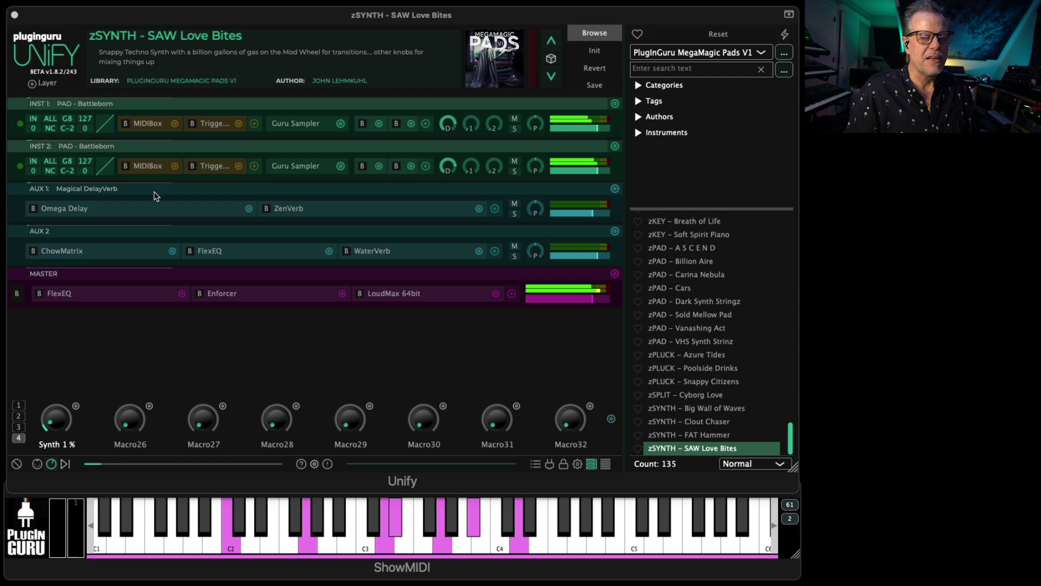
Step: Set INST 2's MIDIBox to the WIND - Rhythm Ens 4 Grand Prix pattern and close its editor
{"action": "left_click", "coordinate": [145, 168]}
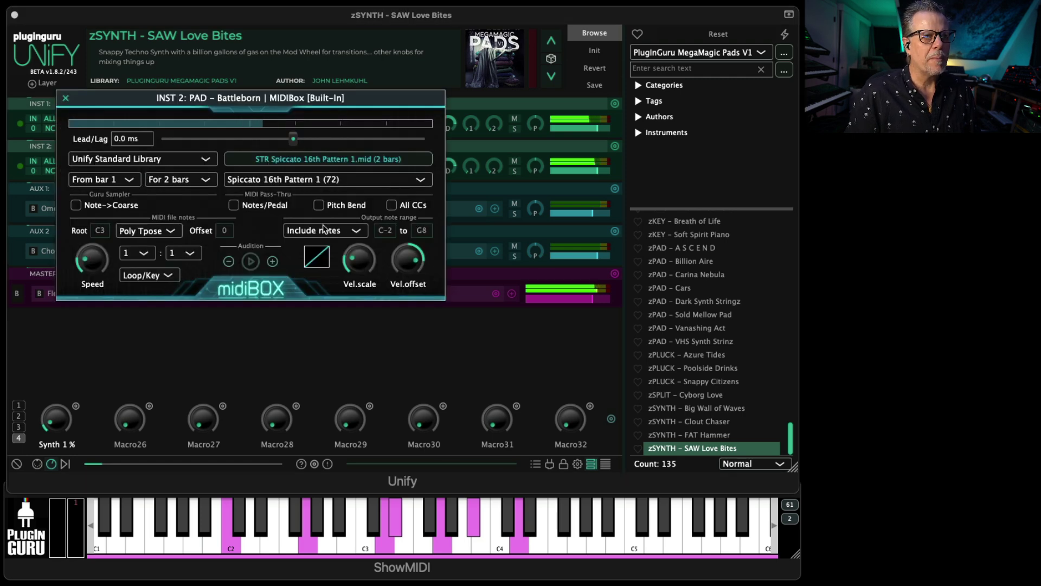
{"action": "left_click", "coordinate": [272, 262]}
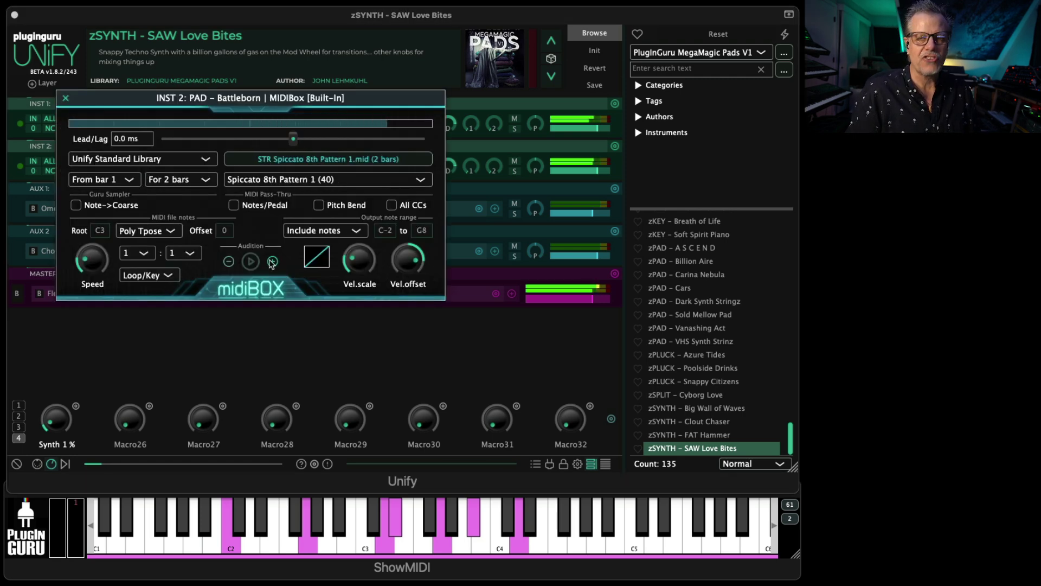
{"action": "left_click", "coordinate": [272, 262]}
{"action": "left_click", "coordinate": [273, 262]}
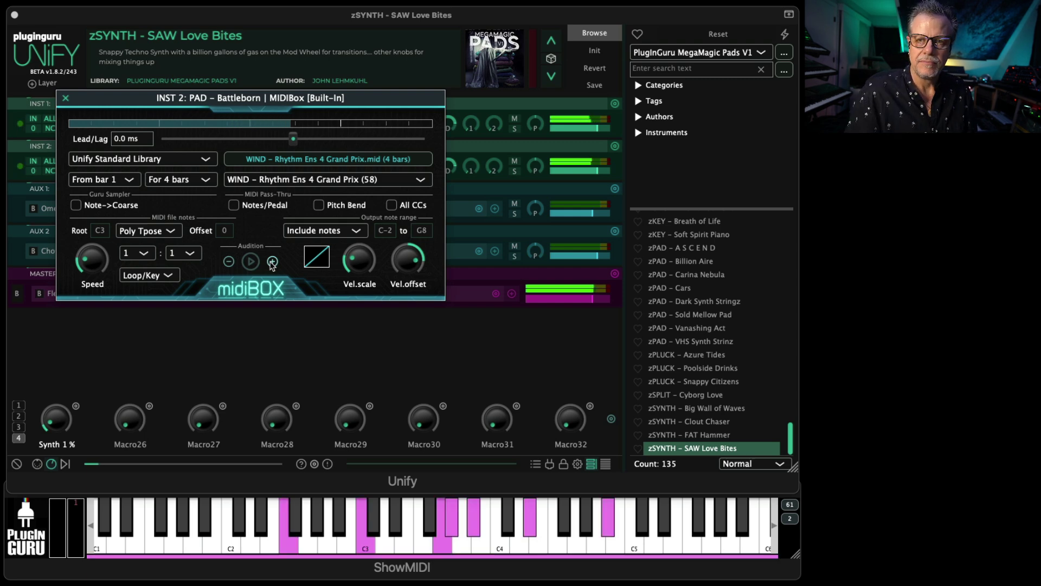
{"action": "left_click", "coordinate": [66, 97]}
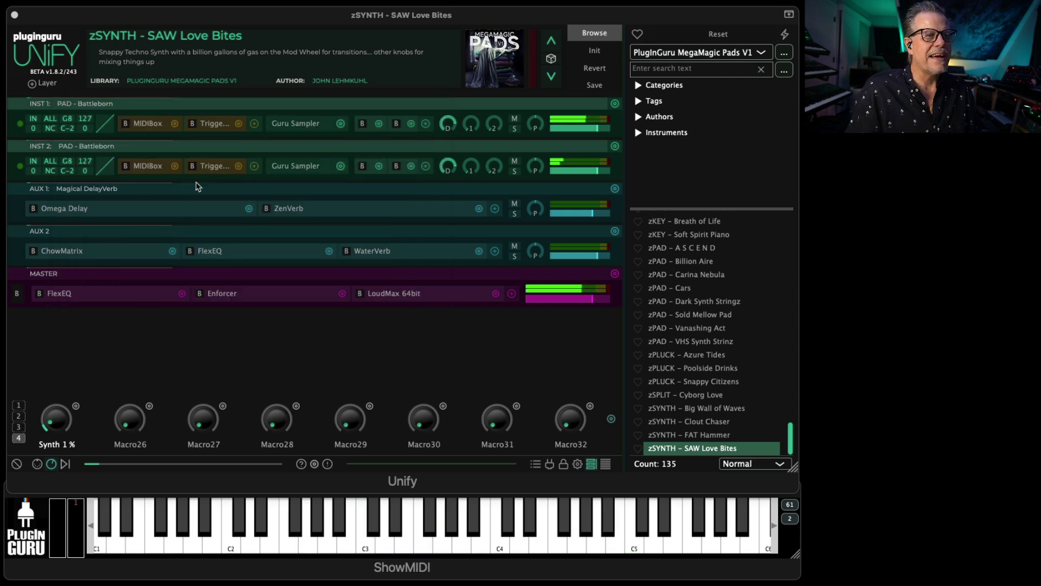
{"action": "mouse_move", "coordinate": [448, 168]}
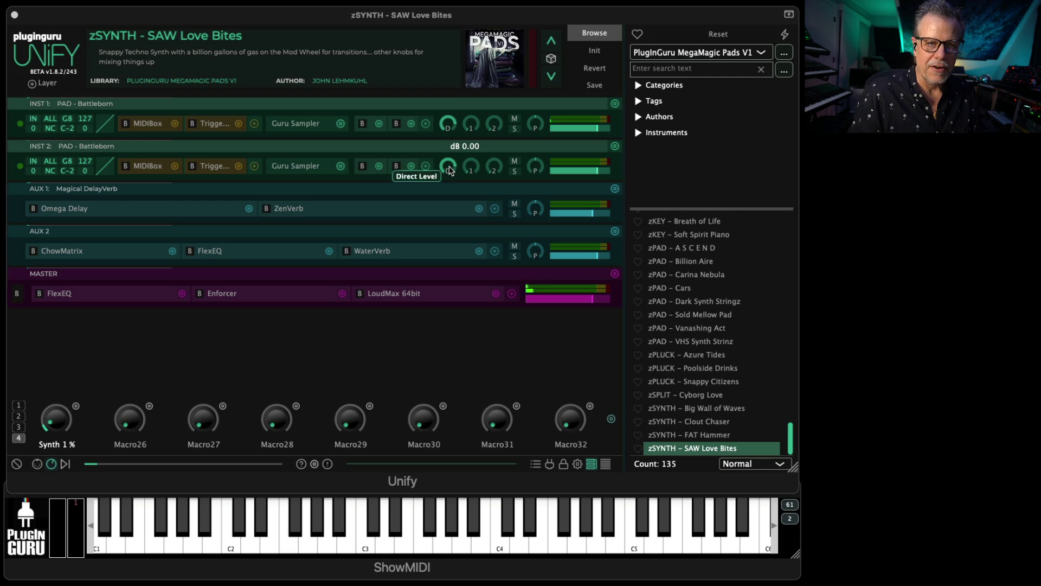
Step: Duplicate the Synth 1 % macro's Probability link onto the next layer with Dup.Layer+1
{"action": "left_click", "coordinate": [77, 408]}
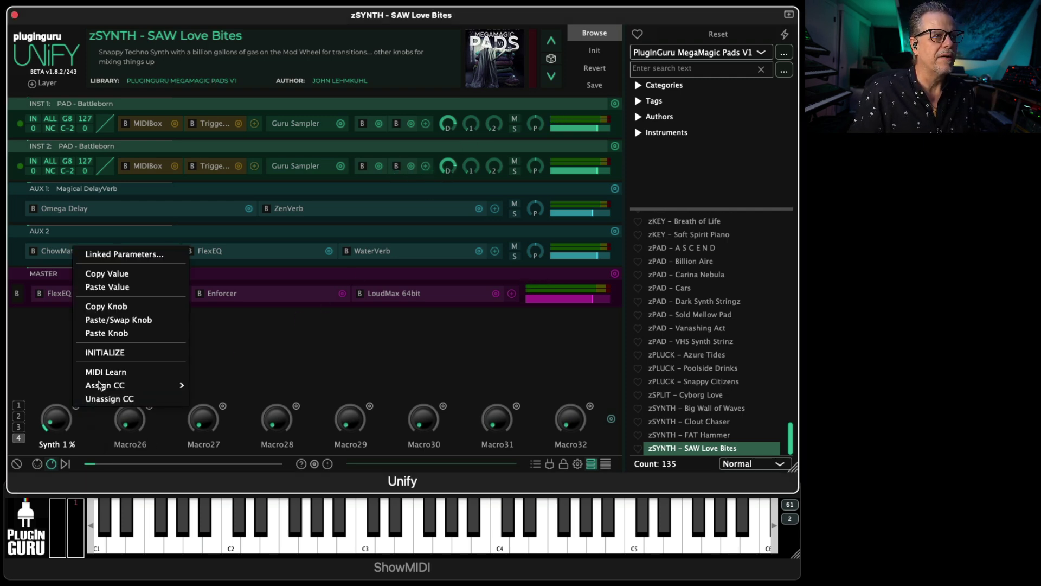
{"action": "left_click", "coordinate": [130, 256]}
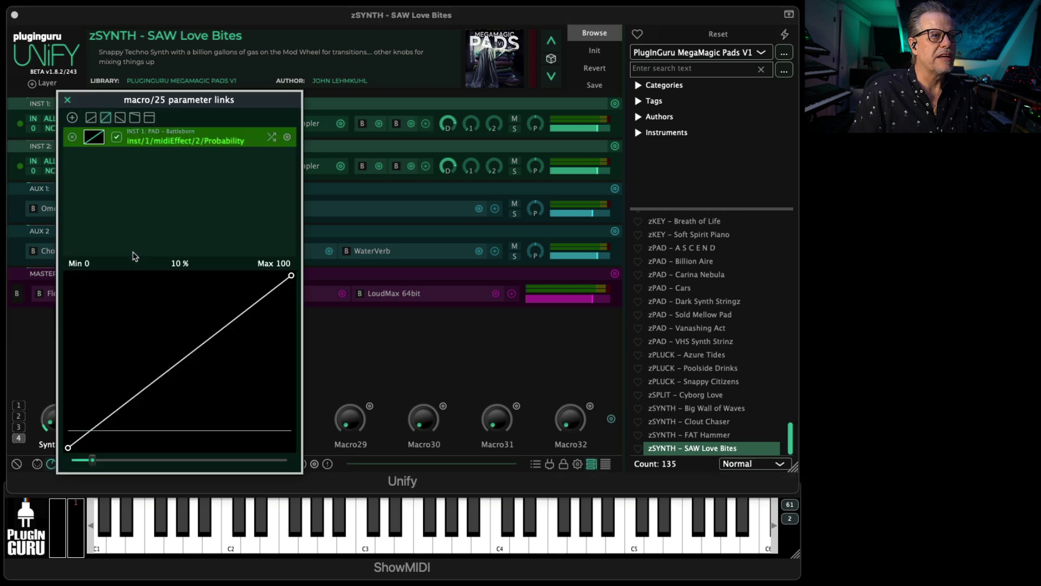
{"action": "left_click", "coordinate": [287, 137]}
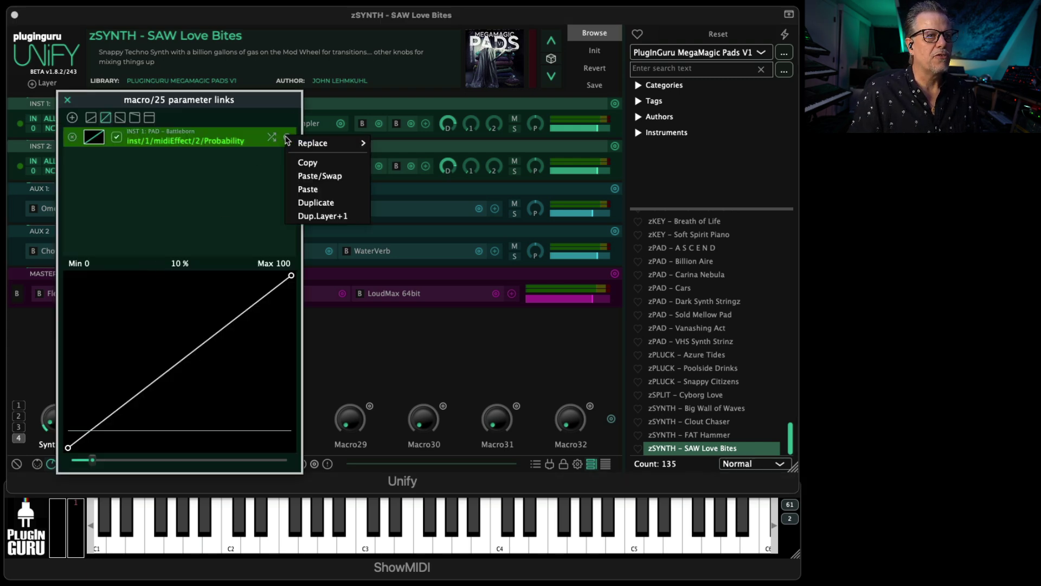
{"action": "left_click", "coordinate": [324, 217]}
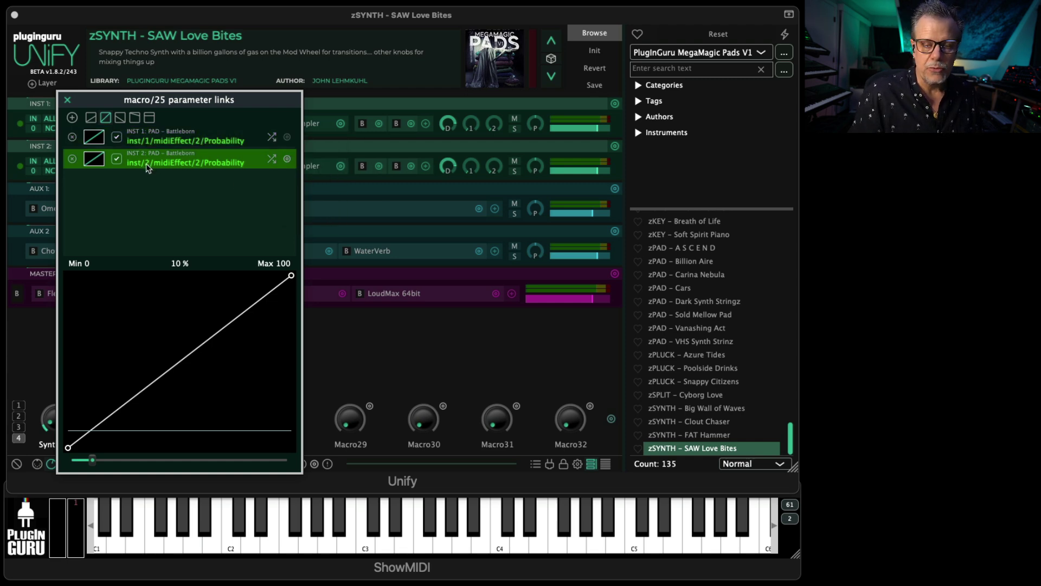
{"action": "left_click", "coordinate": [67, 100]}
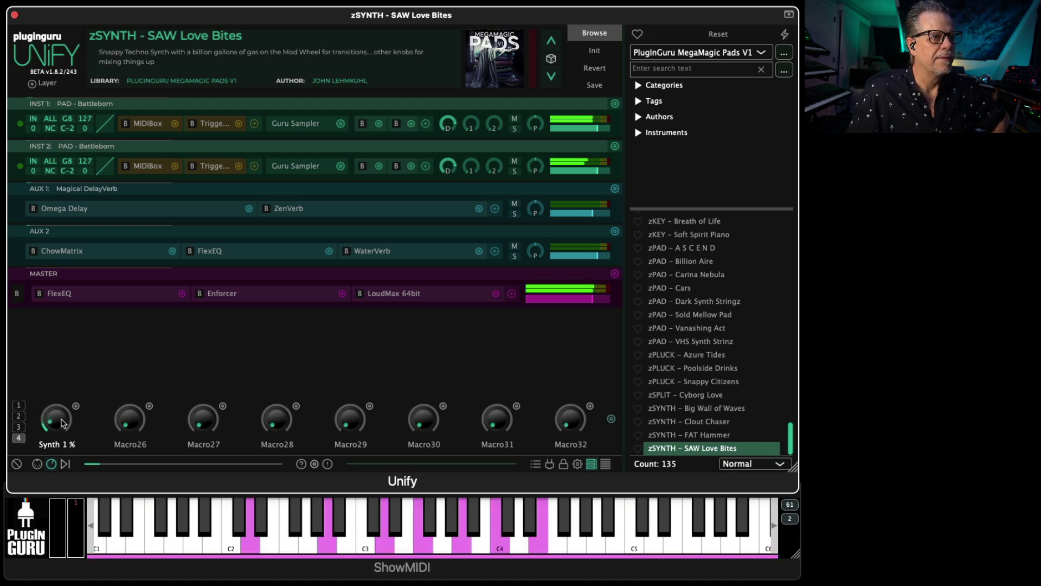
Step: Sweep the Synth 1 % macro, then copy its knob and paste it onto Macro26
{"action": "left_click_drag", "start_coordinate": [63, 423], "coordinate": [73, 336]}
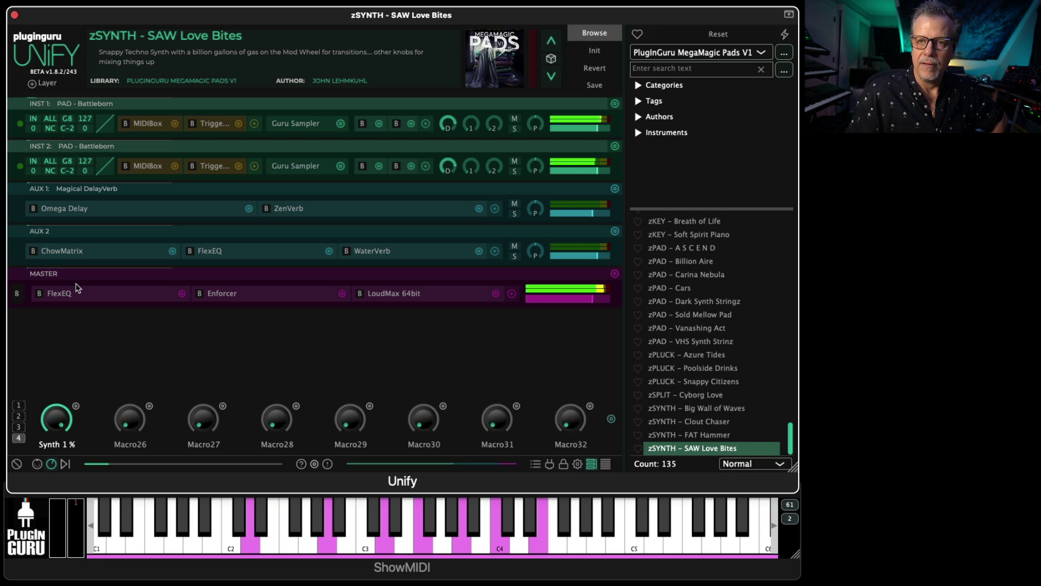
{"action": "left_click_drag", "start_coordinate": [76, 287], "coordinate": [61, 442]}
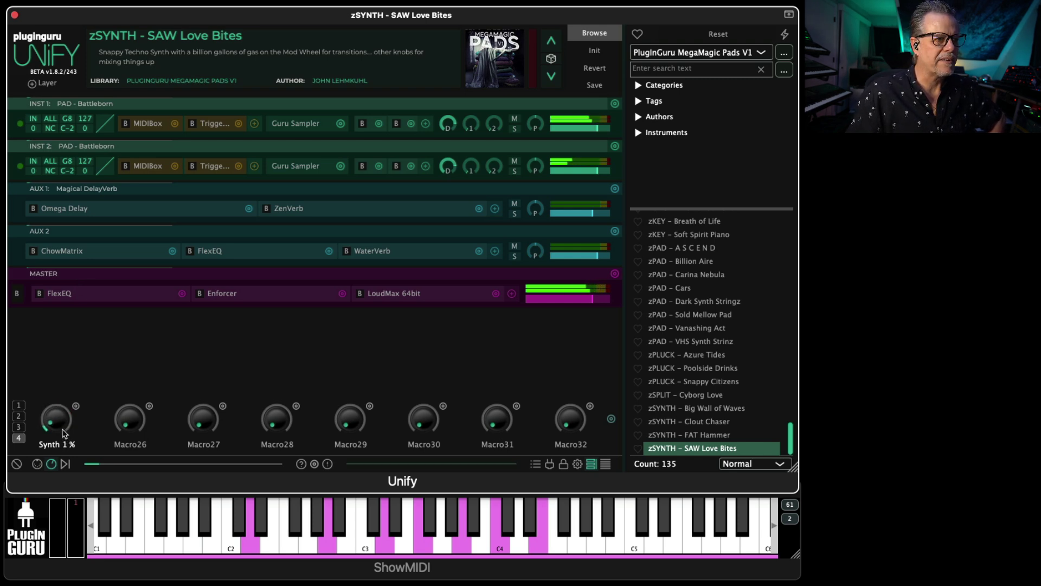
{"action": "right_click", "coordinate": [75, 407]}
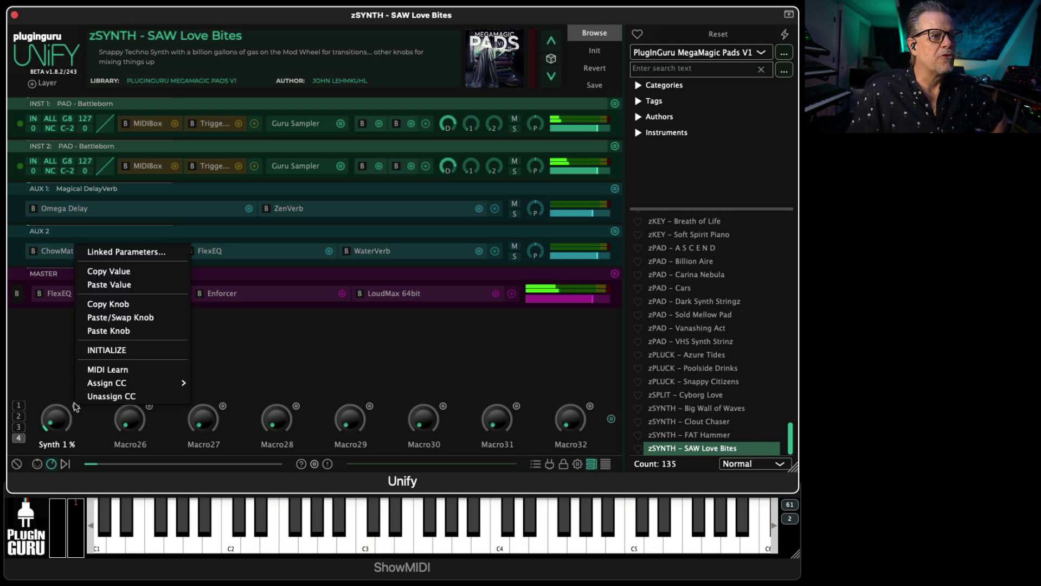
{"action": "left_click", "coordinate": [112, 306]}
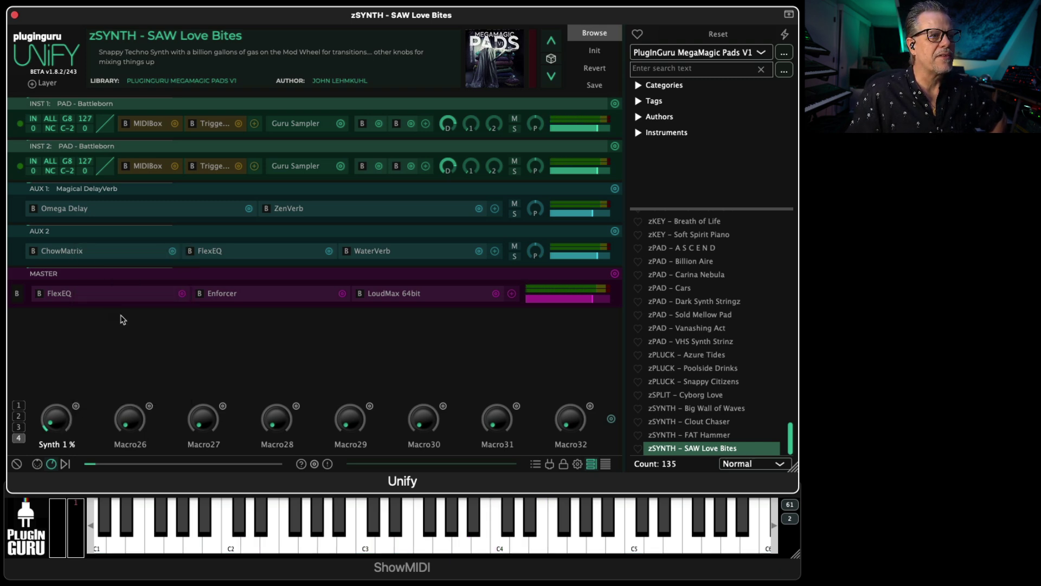
{"action": "right_click", "coordinate": [149, 407]}
{"action": "left_click", "coordinate": [179, 332]}
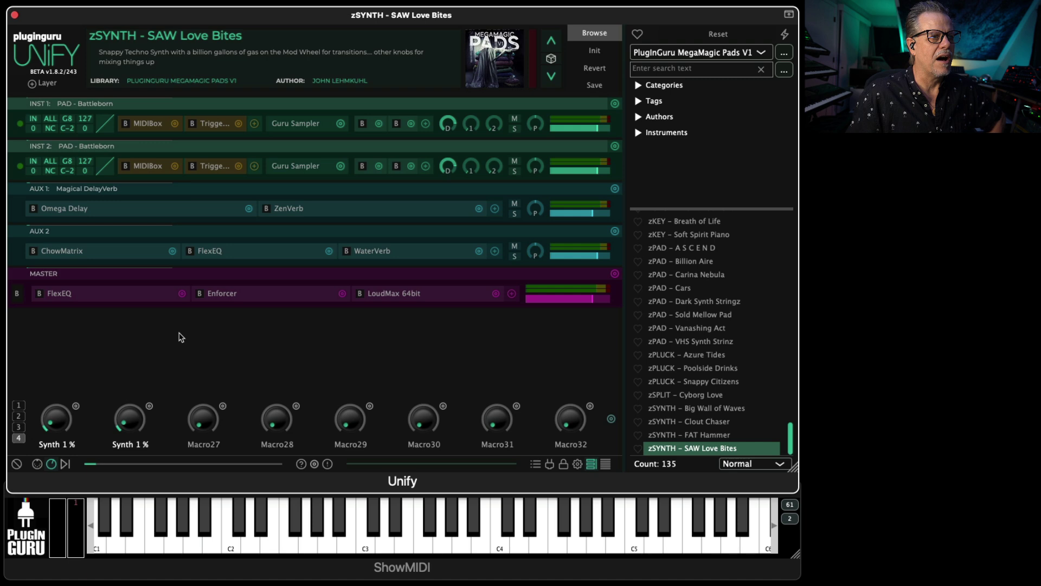
Step: Remove layer 2's Probability link from Synth 1 % and layer 1's from Macro26
{"action": "left_click", "coordinate": [76, 407]}
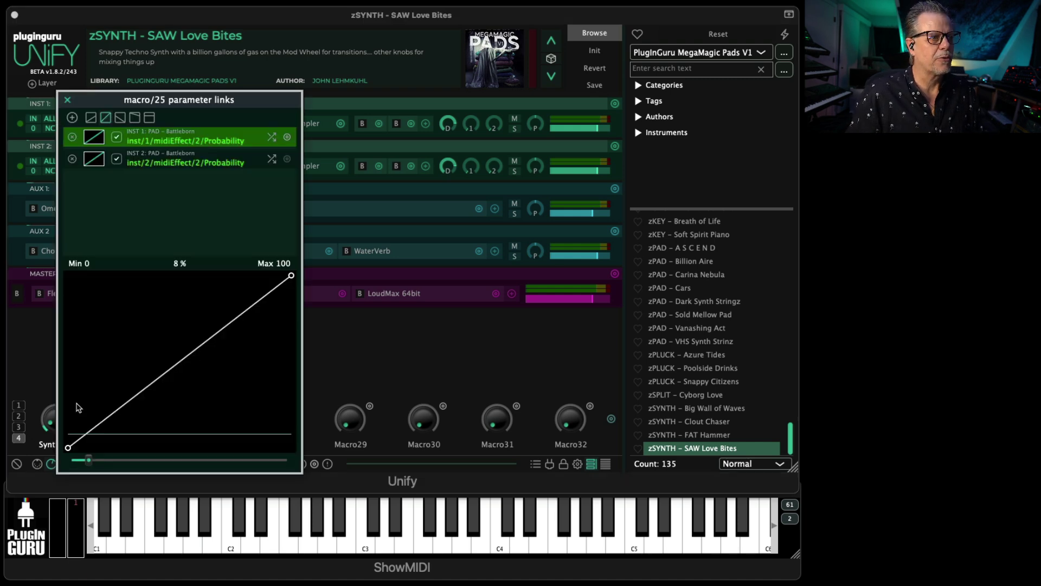
{"action": "left_click", "coordinate": [72, 159]}
{"action": "key", "text": "Escape"}
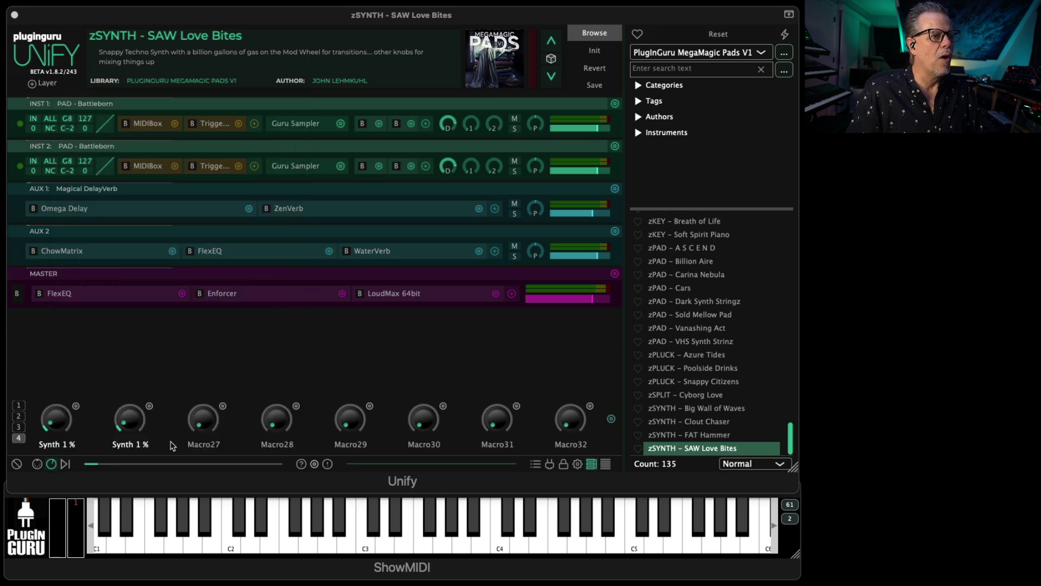
{"action": "left_click", "coordinate": [150, 406]}
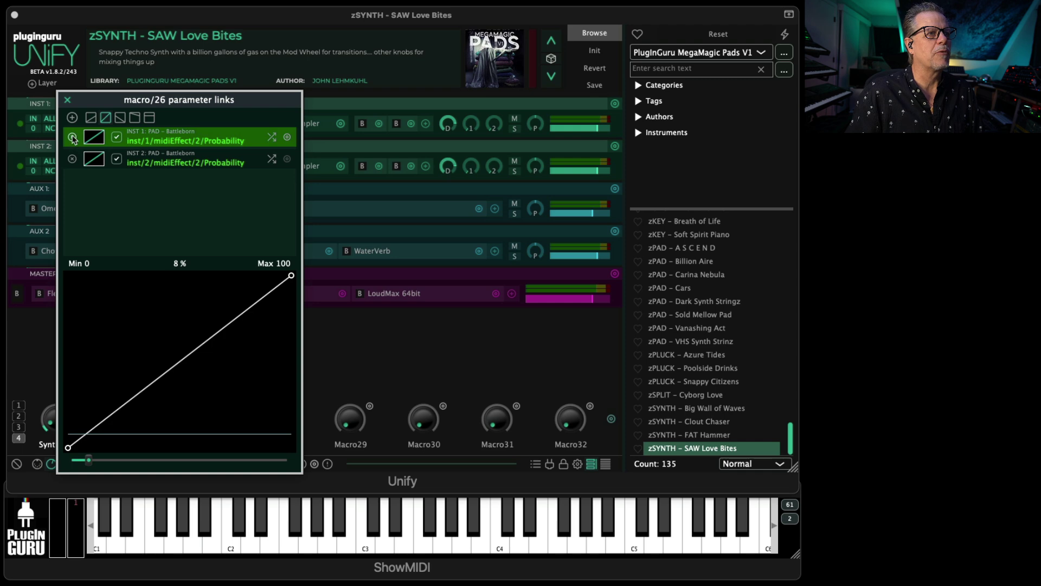
{"action": "left_click", "coordinate": [72, 137]}
{"action": "key", "text": "Escape"}
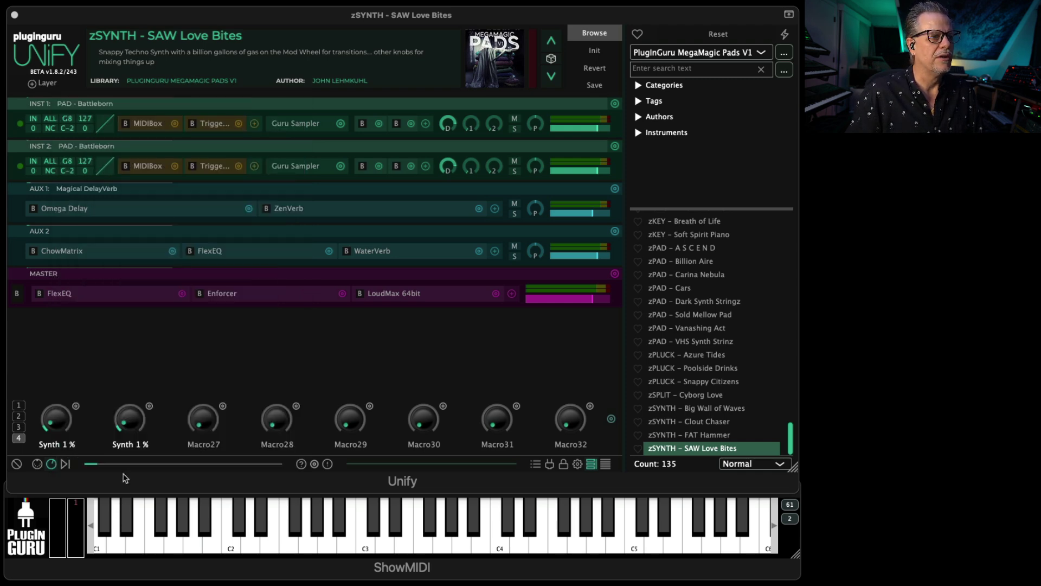
Step: Rename the Macro26 knob to Synth 2 %
{"action": "double_click", "coordinate": [130, 444]}
{"action": "double_click", "coordinate": [137, 445]}
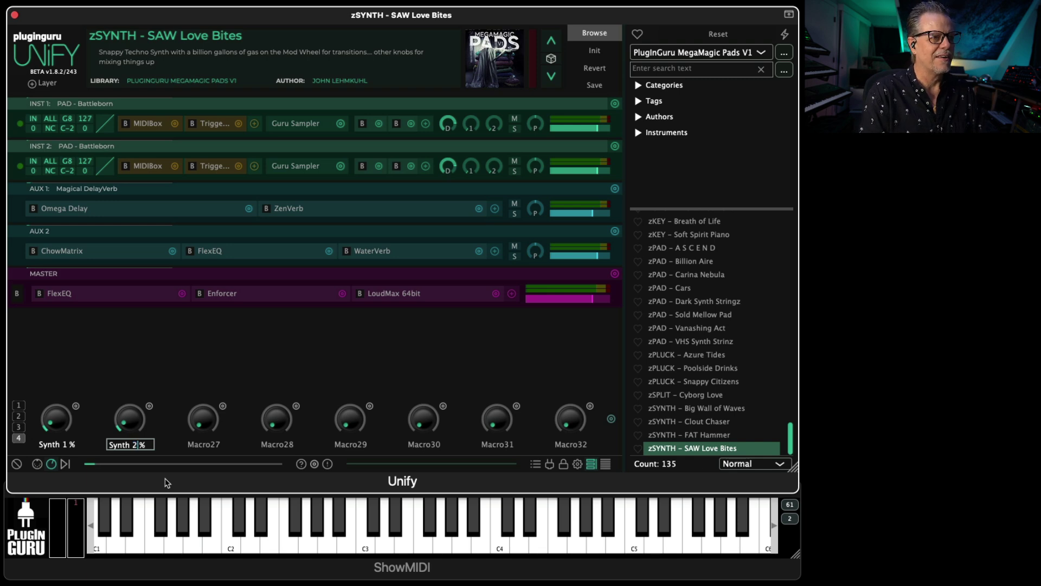
{"action": "key", "text": "Return"}
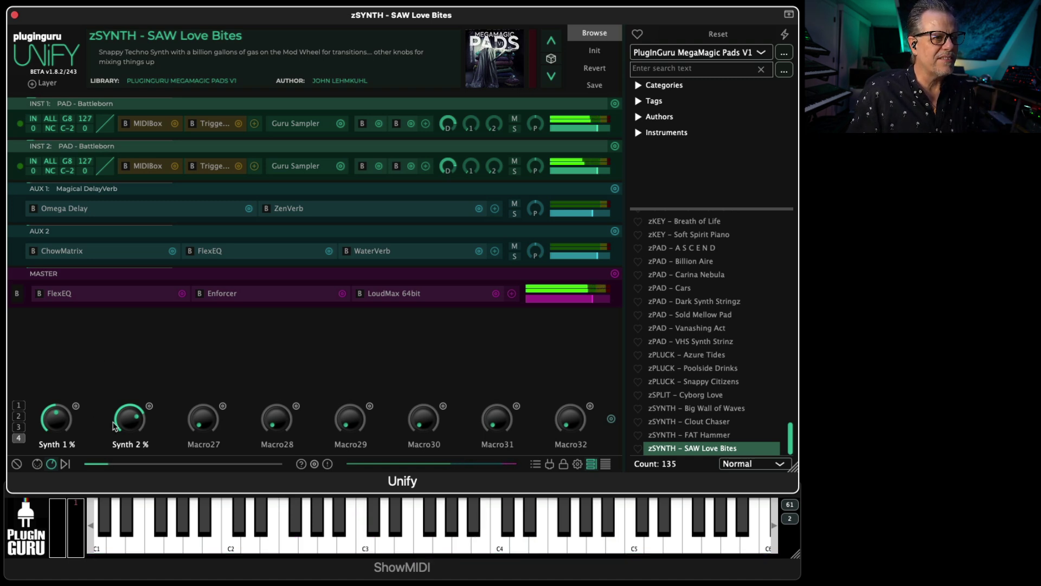
{"action": "left_click", "coordinate": [254, 123]}
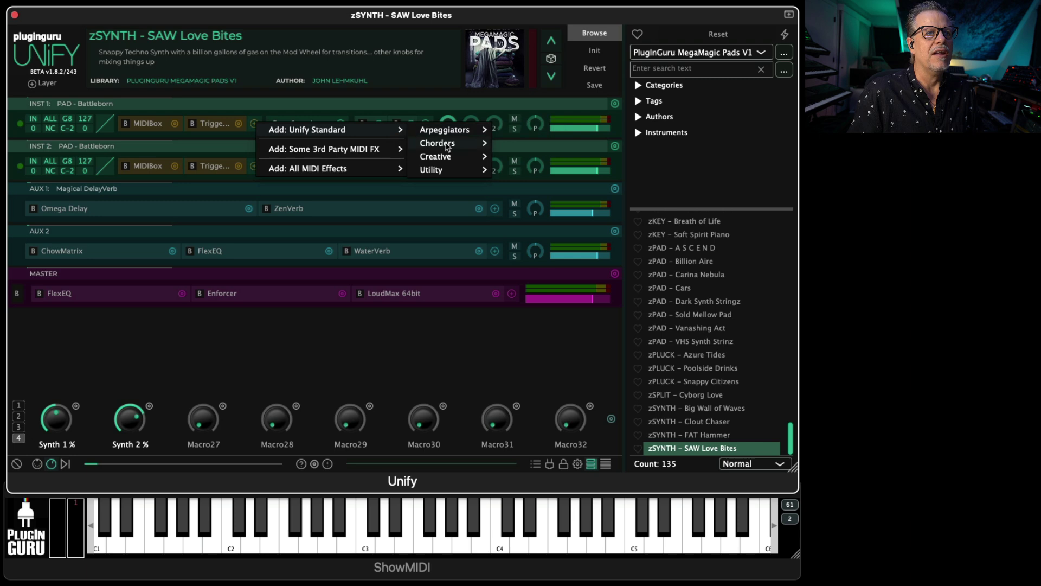
Step: Add a JitterBox to layer 1 with 1/8 +/- % time jitter at ±100% range
{"action": "mouse_move", "coordinate": [442, 158]}
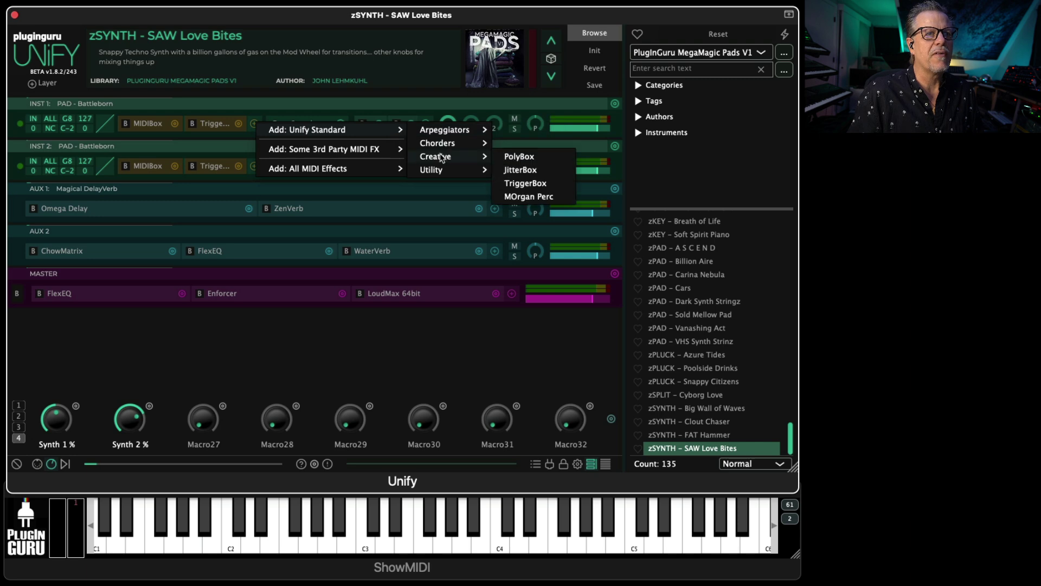
{"action": "left_click", "coordinate": [520, 170]}
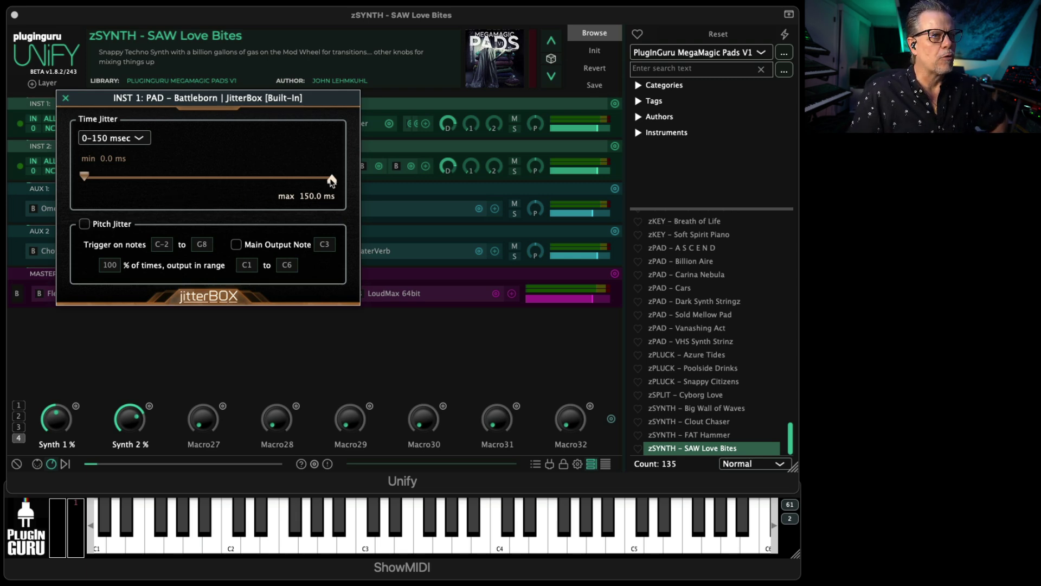
{"action": "left_click_drag", "start_coordinate": [331, 182], "coordinate": [357, 187]}
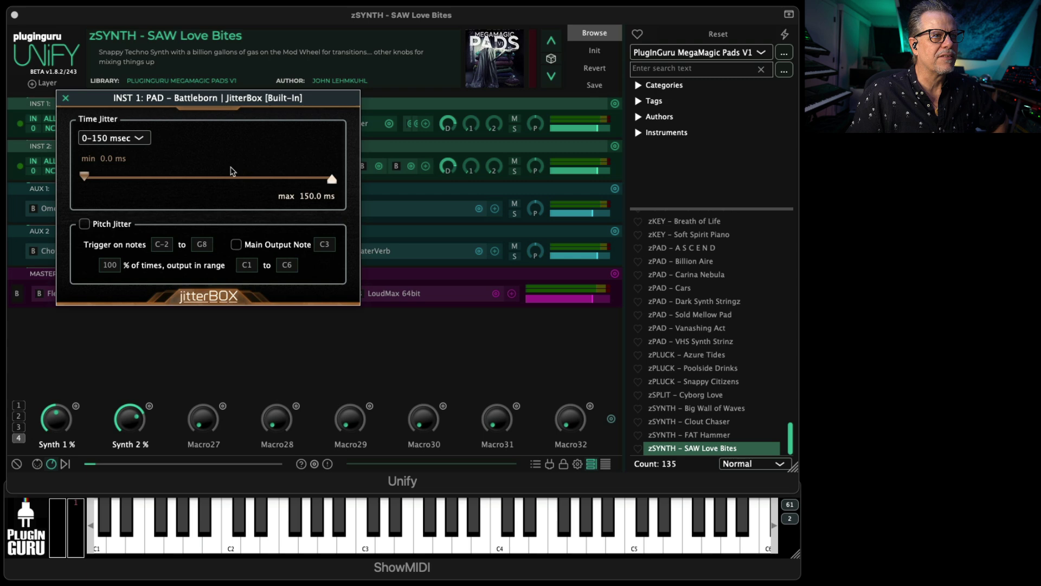
{"action": "left_click", "coordinate": [123, 143]}
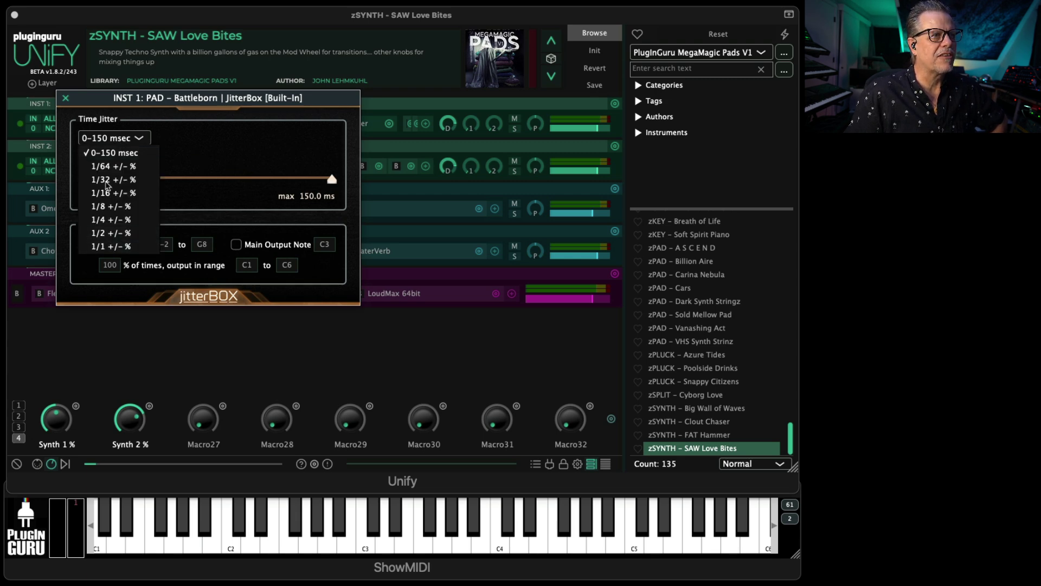
{"action": "left_click", "coordinate": [107, 210]}
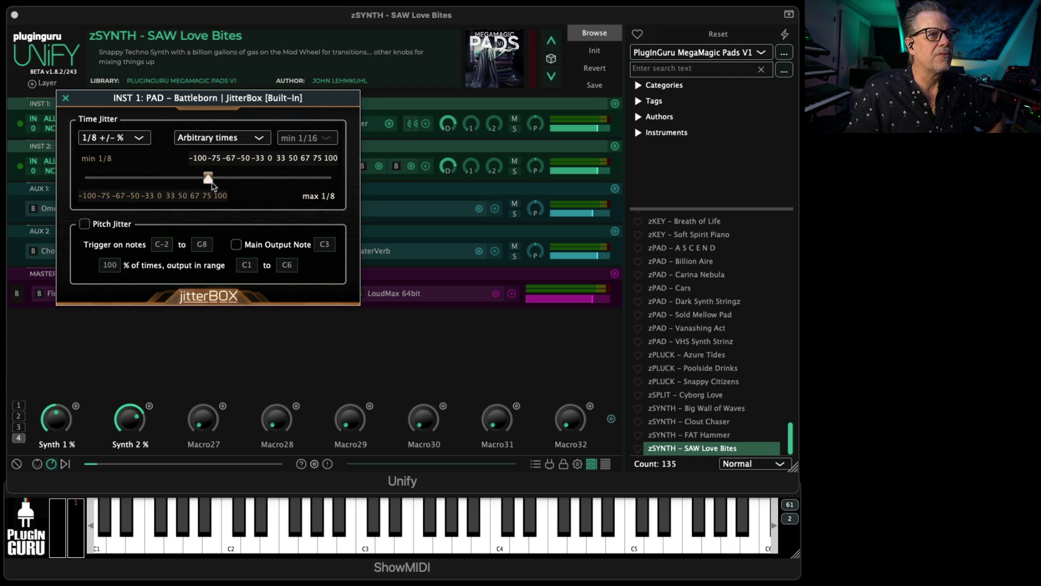
{"action": "left_click_drag", "start_coordinate": [212, 179], "coordinate": [500, 200]}
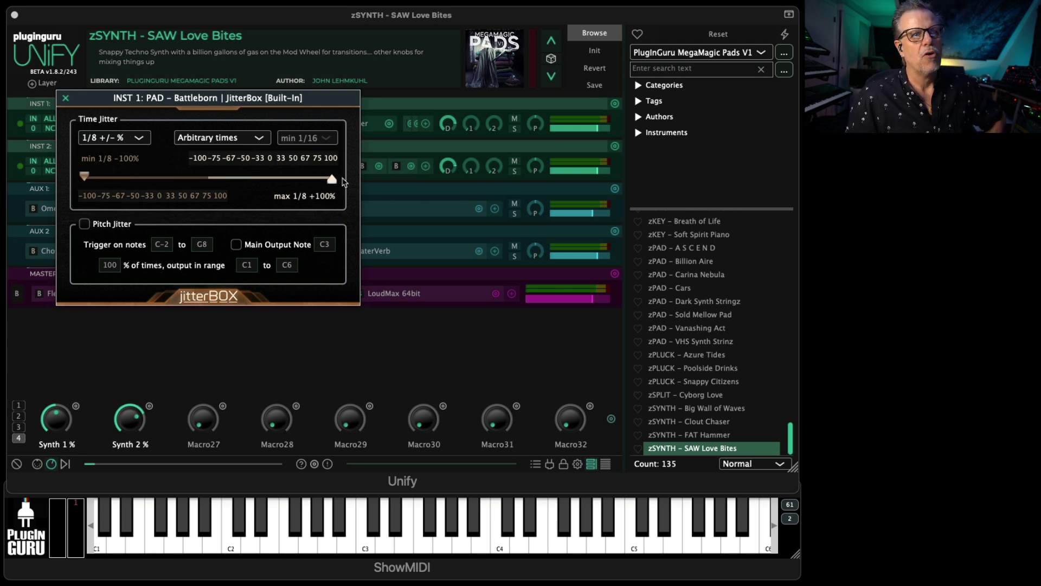
Step: Limit JitterBox to Simple note times with a 1/8 minimum, then close it
{"action": "left_click", "coordinate": [209, 140]}
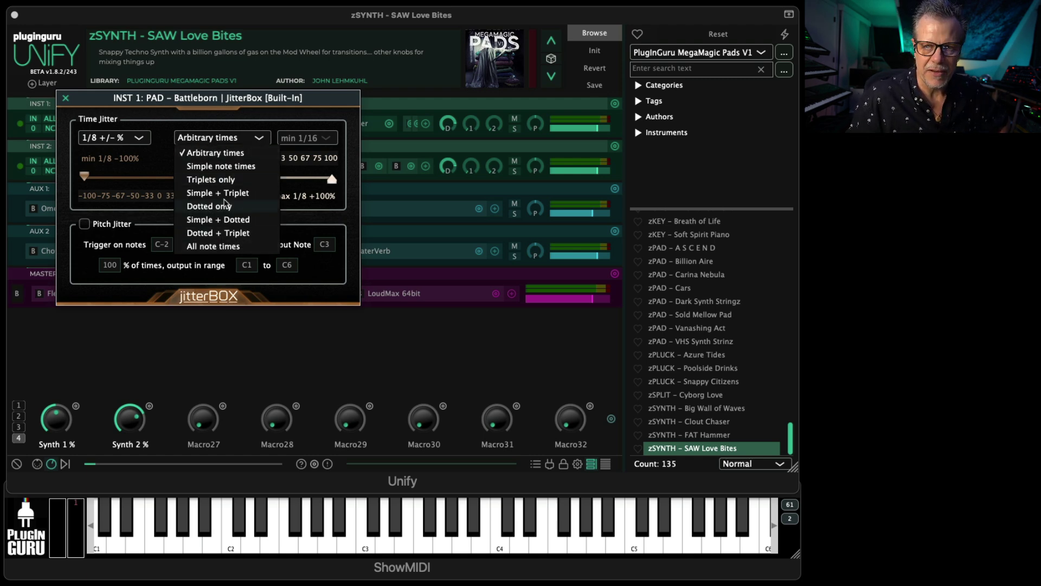
{"action": "left_click", "coordinate": [208, 166]}
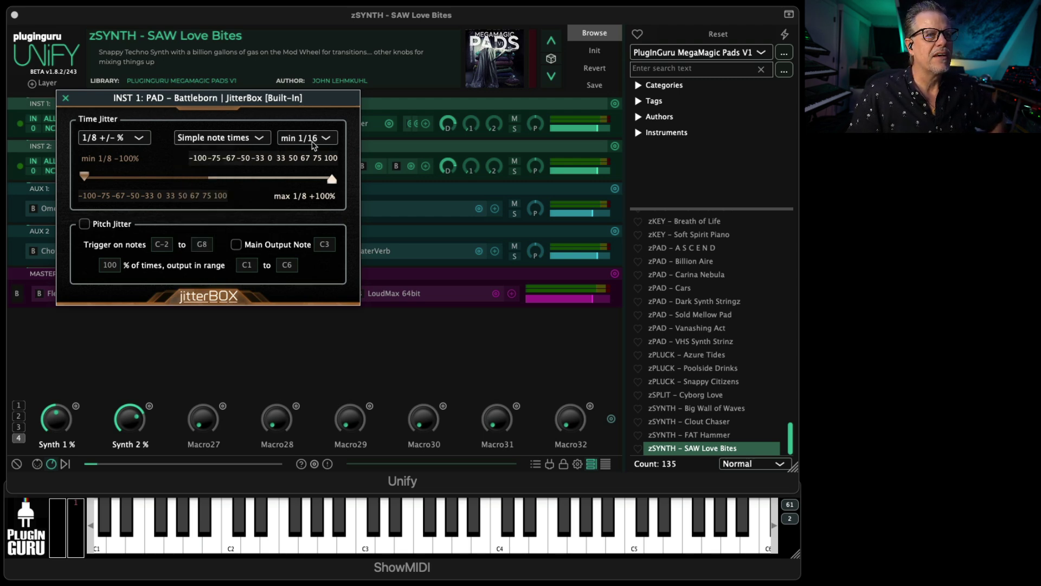
{"action": "left_click", "coordinate": [313, 140]}
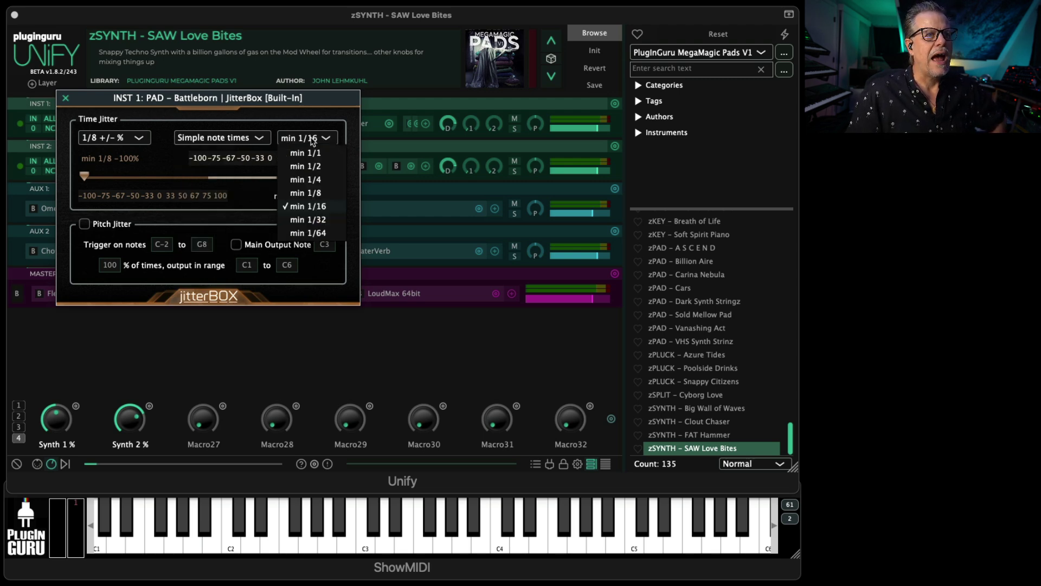
{"action": "left_click", "coordinate": [308, 194]}
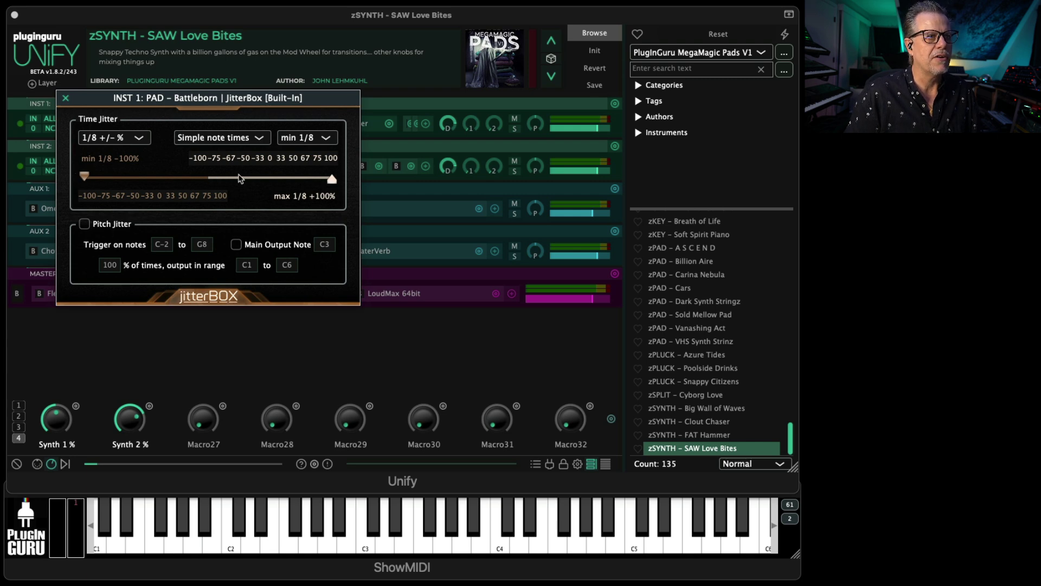
{"action": "left_click", "coordinate": [65, 97]}
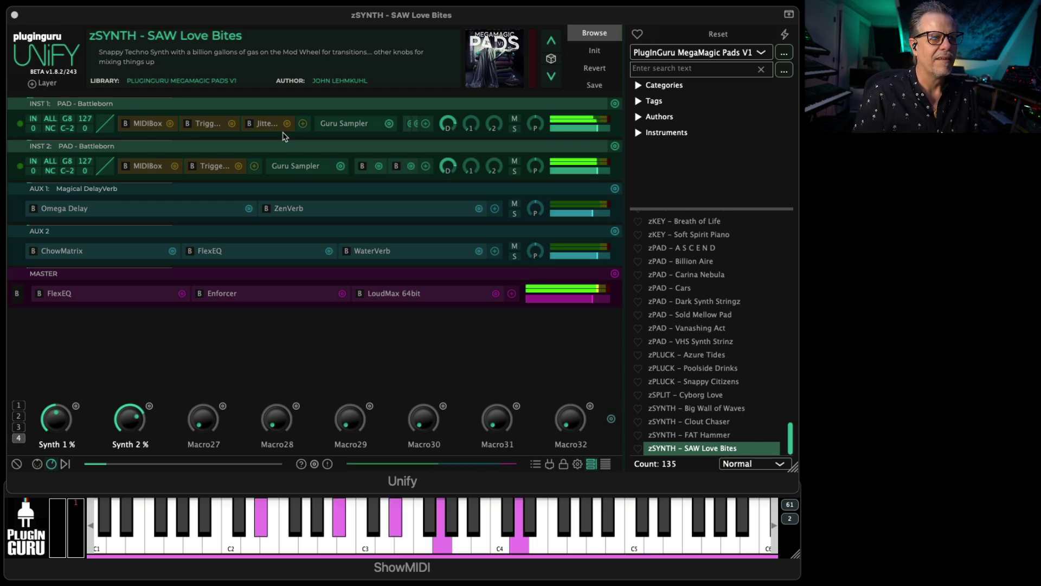
Step: Reopen the TriggerBox editor on INST 1's Trigg… slot
{"action": "left_click", "coordinate": [63, 446]}
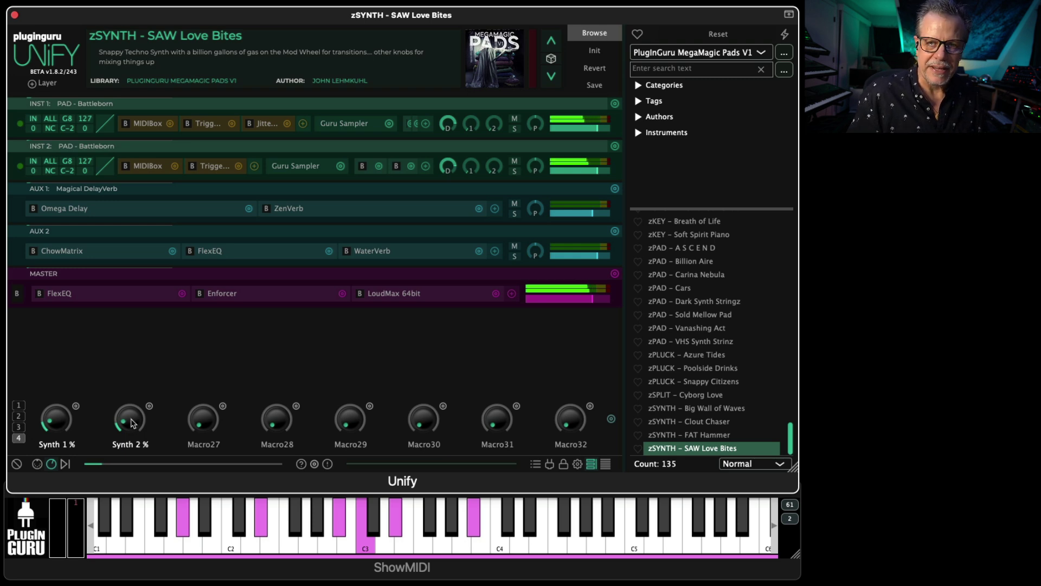
{"action": "double_click", "coordinate": [216, 126]}
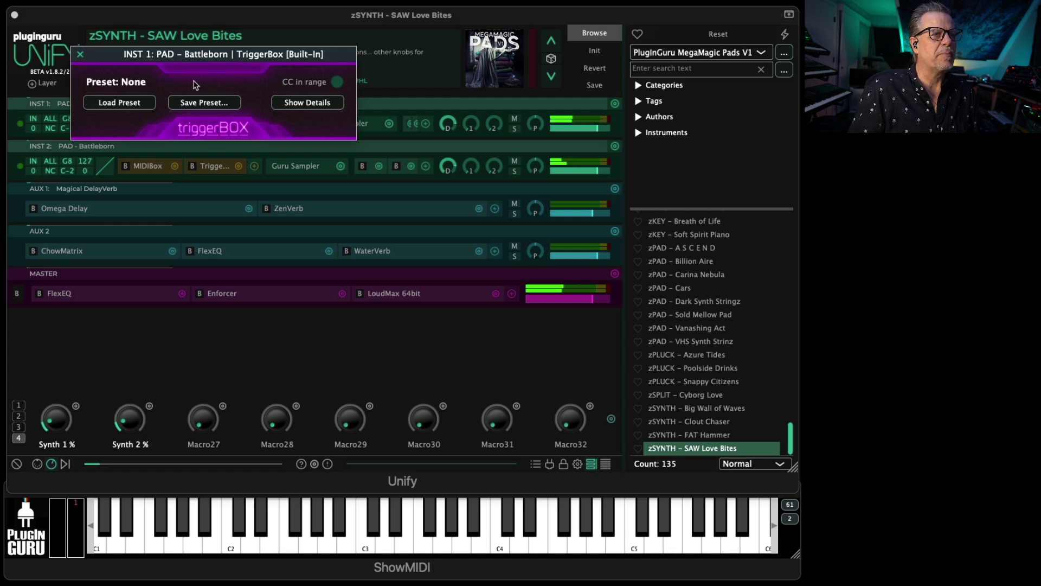
Step: Close the TriggerBox window and expand the preset Tags list
{"action": "left_click", "coordinate": [80, 54]}
{"action": "scroll", "coordinate": [697, 361], "scroll_direction": "up", "scroll_amount": 5}
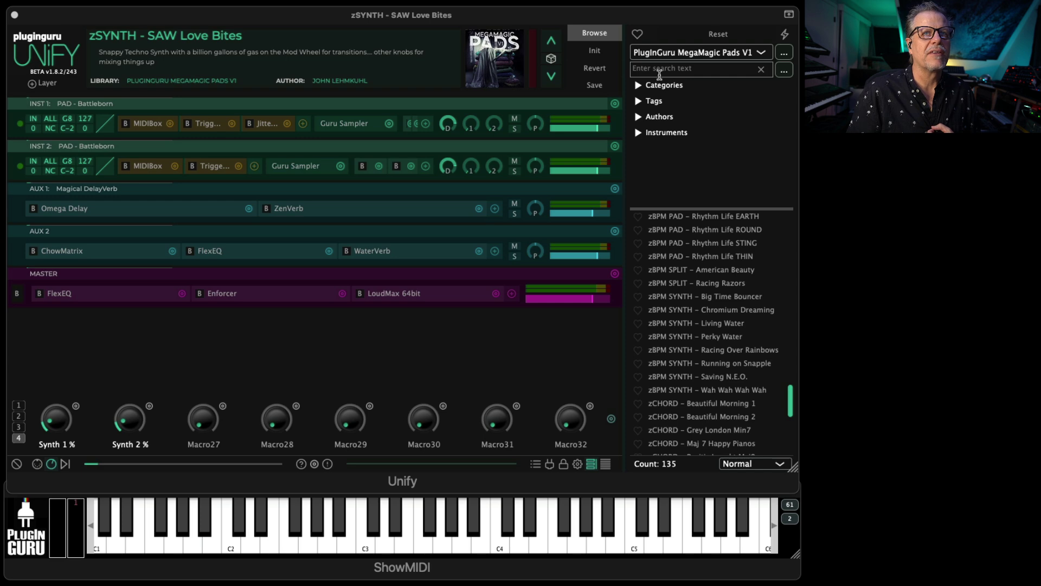
{"action": "left_click", "coordinate": [639, 101]}
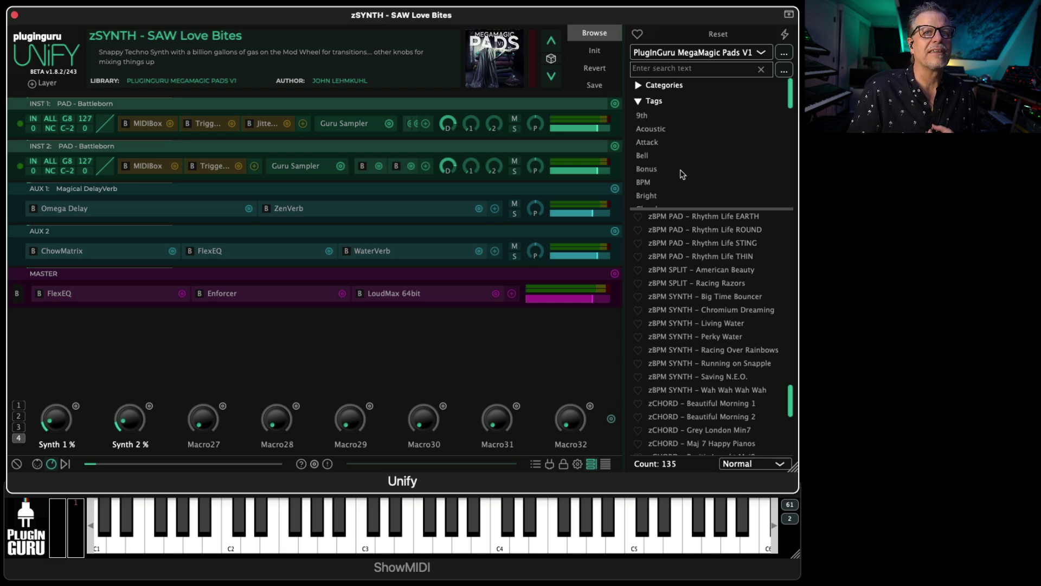
{"action": "scroll", "coordinate": [671, 163], "scroll_direction": "down", "scroll_amount": 5}
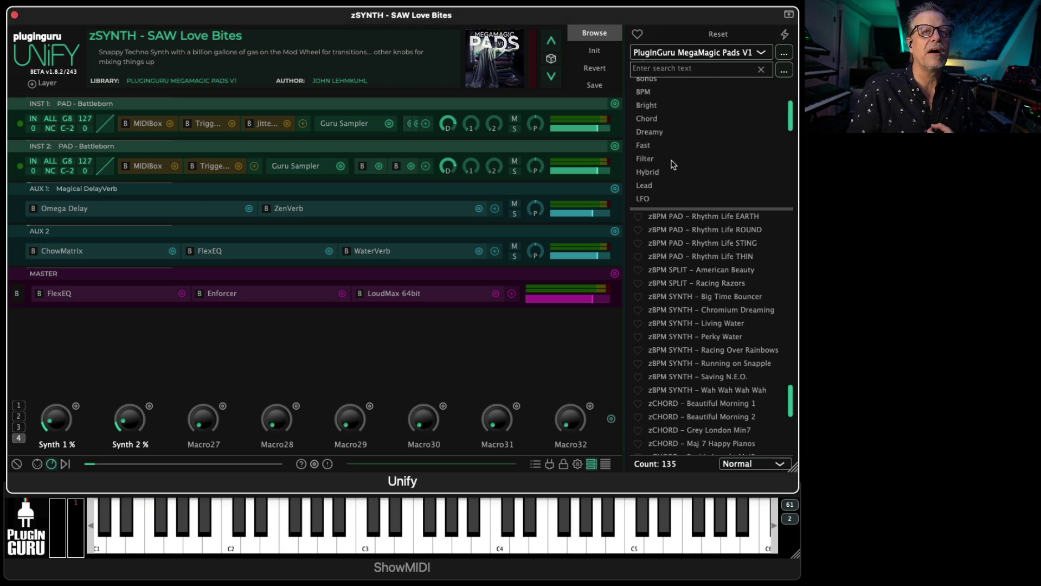
{"action": "scroll", "coordinate": [672, 165], "scroll_direction": "up", "scroll_amount": 3}
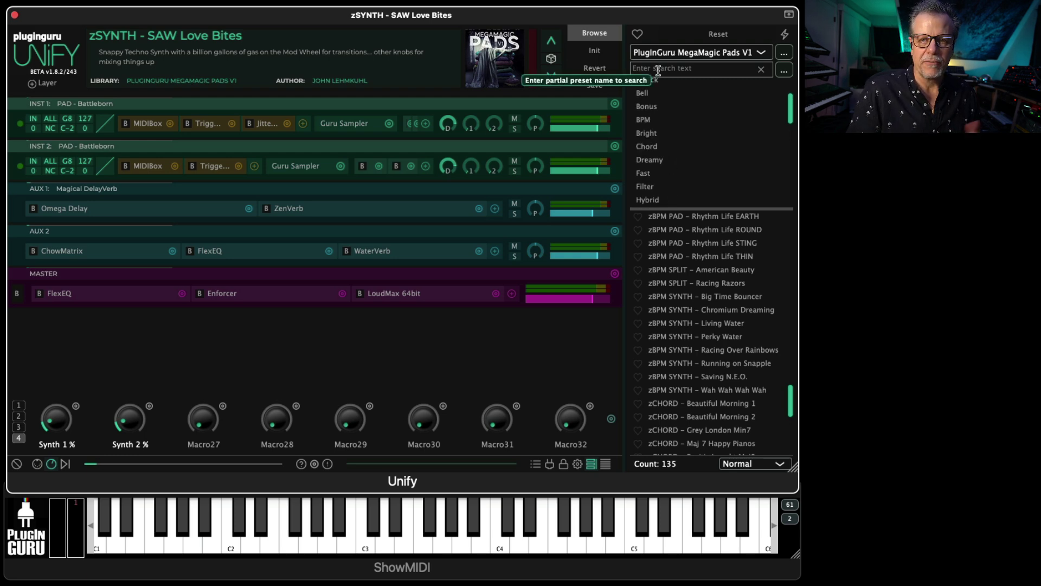
Step: Search preset names for 'jit', clear the empty search, and collapse Tags
{"action": "left_click", "coordinate": [761, 71]}
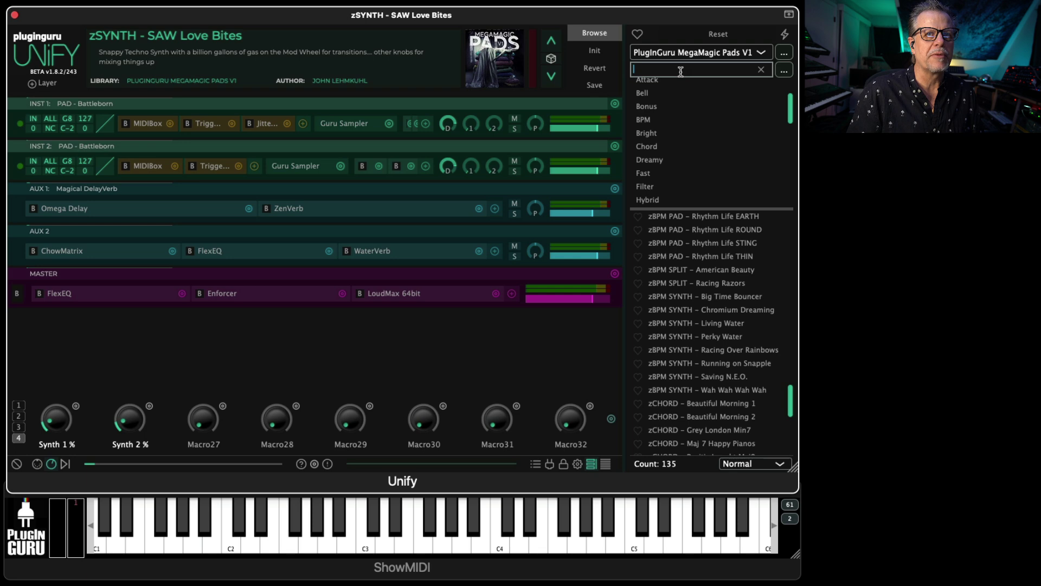
{"action": "type", "text": "jitterbox"}
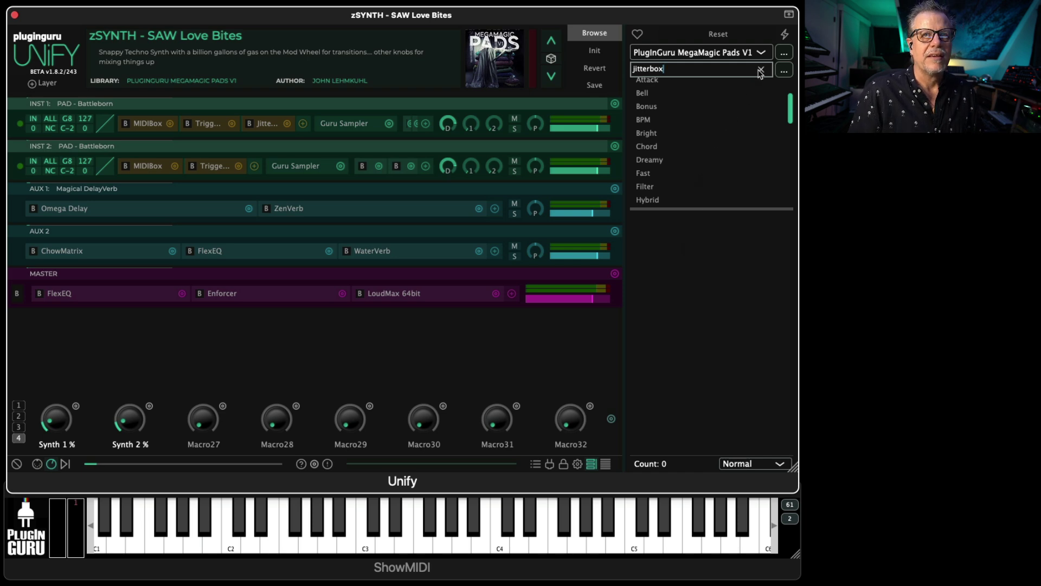
{"action": "left_click", "coordinate": [762, 70]}
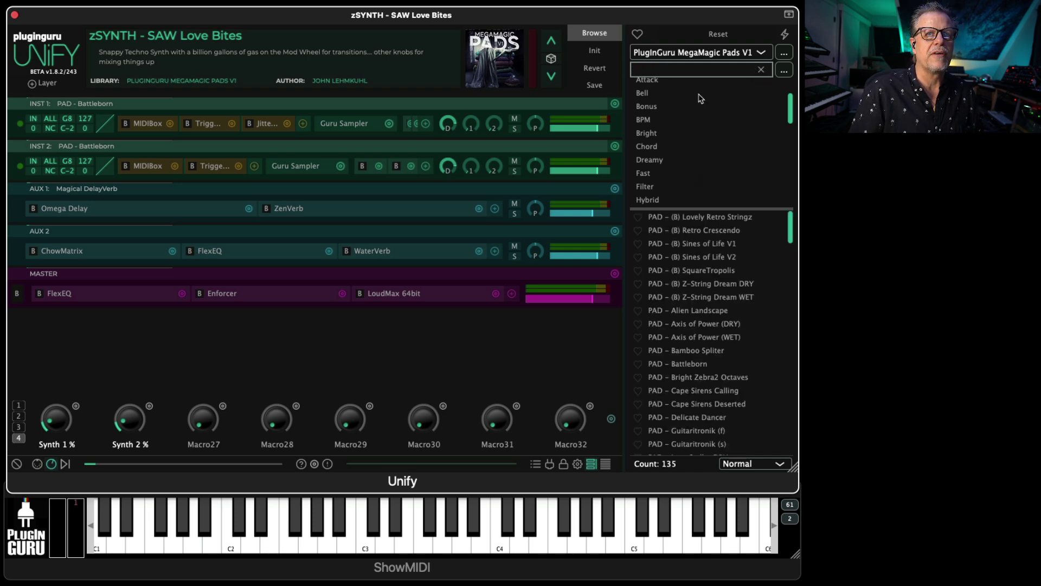
{"action": "scroll", "coordinate": [684, 116], "scroll_direction": "up", "scroll_amount": 3}
{"action": "left_click", "coordinate": [642, 102]}
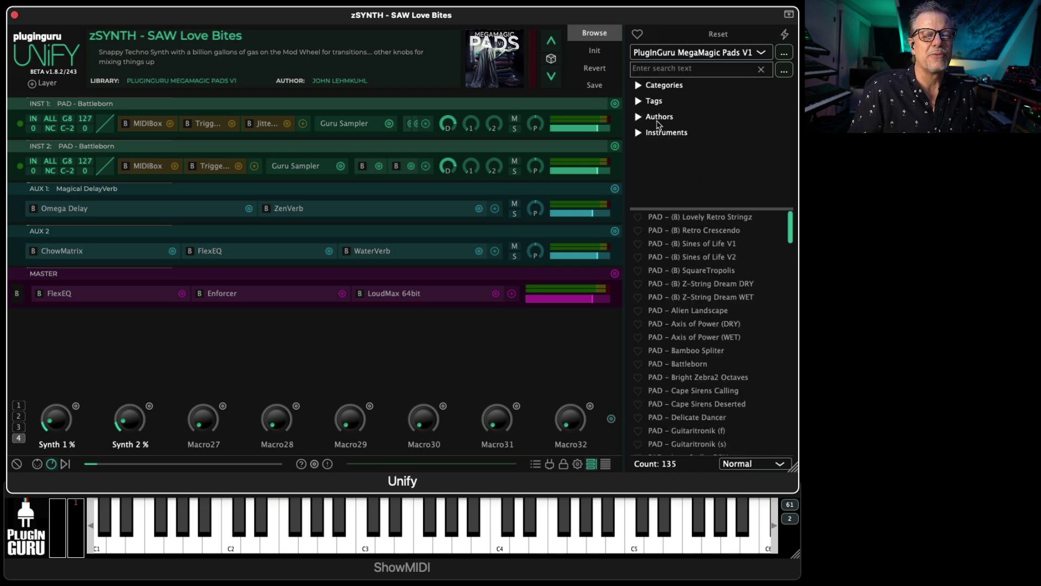
{"action": "scroll", "coordinate": [697, 347], "scroll_direction": "down", "scroll_amount": 12}
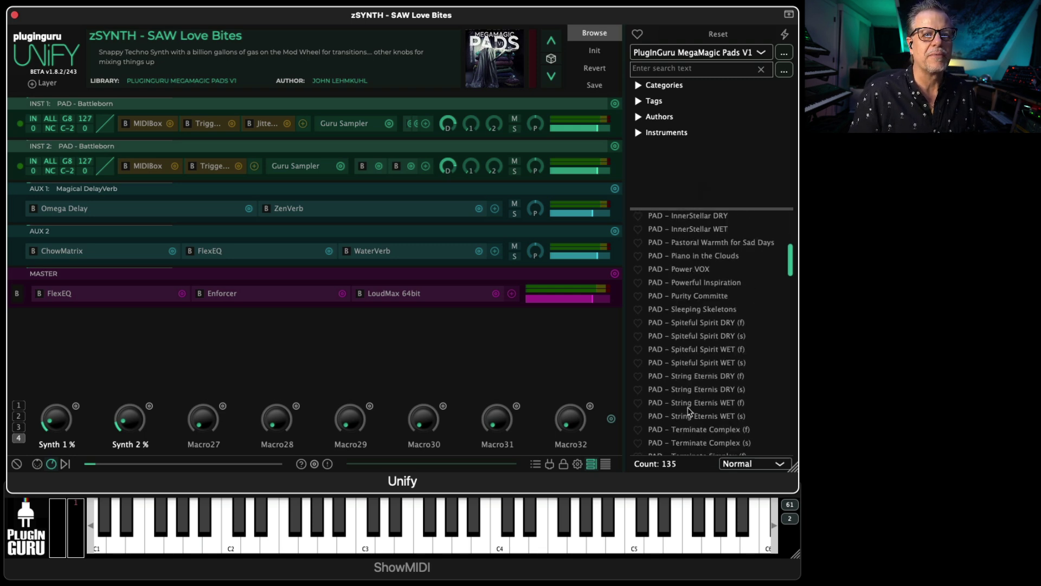
{"action": "scroll", "coordinate": [692, 374], "scroll_direction": "down", "scroll_amount": 10}
Step: Load zBPM SYNTH - Perky Water and raise its Probability macro on page 1
{"action": "left_click", "coordinate": [705, 336]}
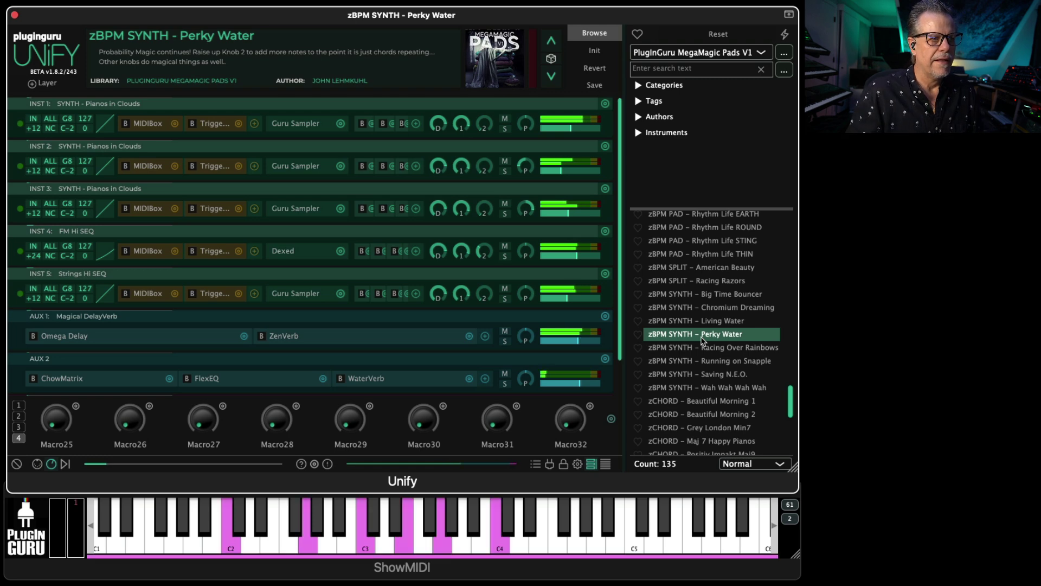
{"action": "left_click", "coordinate": [18, 405]}
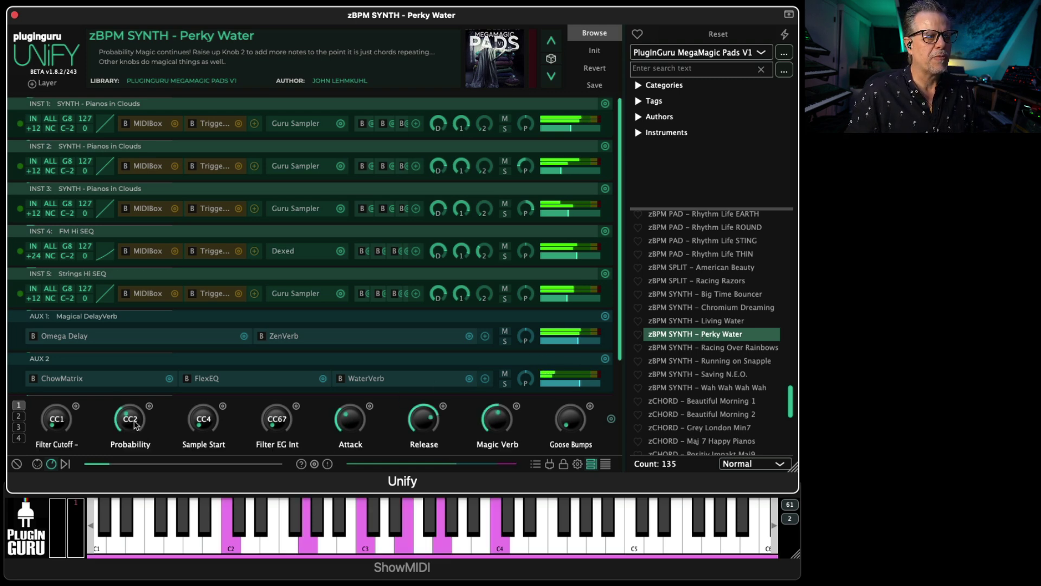
{"action": "left_click_drag", "start_coordinate": [133, 426], "coordinate": [134, 387]}
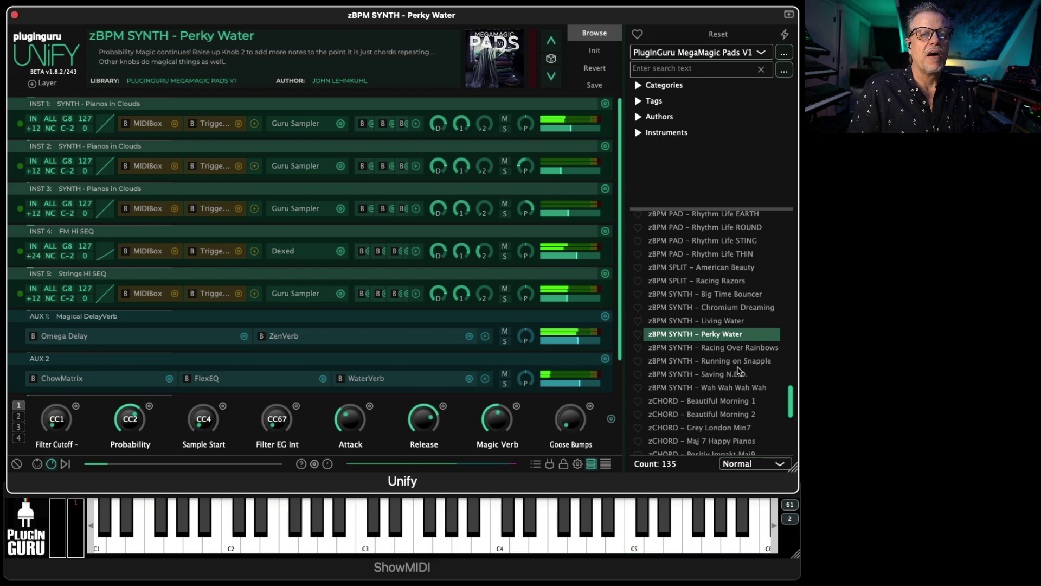
Step: Audition Racing Over Rainbows and Running on Snapple, then load zBPM SPLIT – American Beauty
{"action": "key", "text": "Down"}
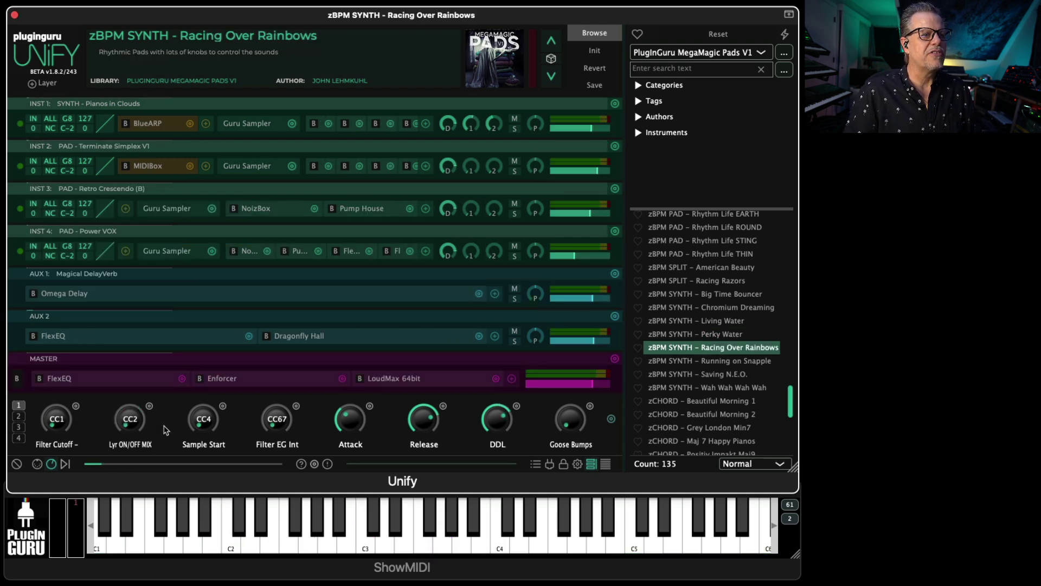
{"action": "left_click", "coordinate": [700, 362]}
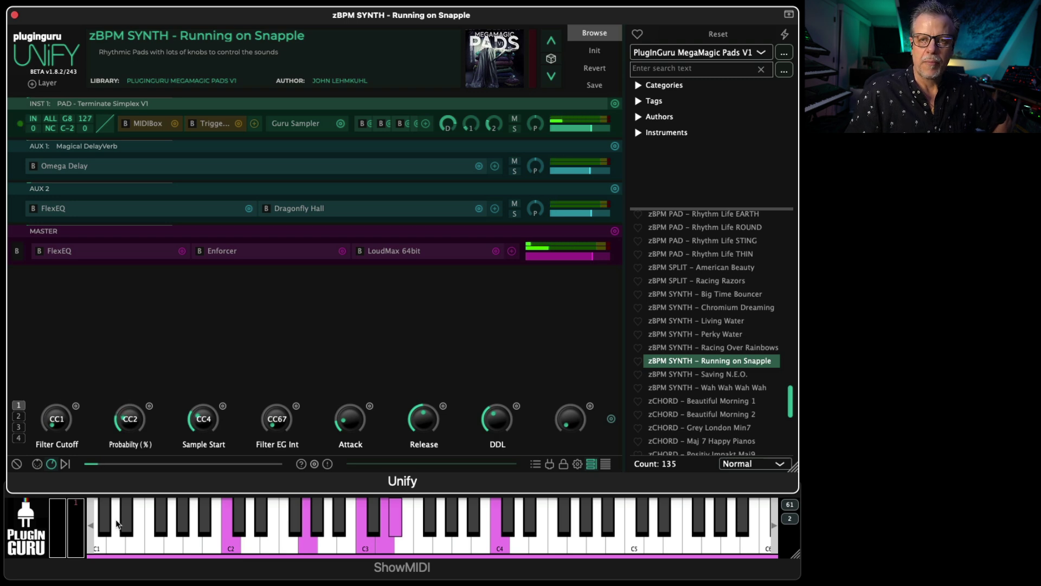
{"action": "scroll", "coordinate": [716, 386], "scroll_direction": "up", "scroll_amount": 3}
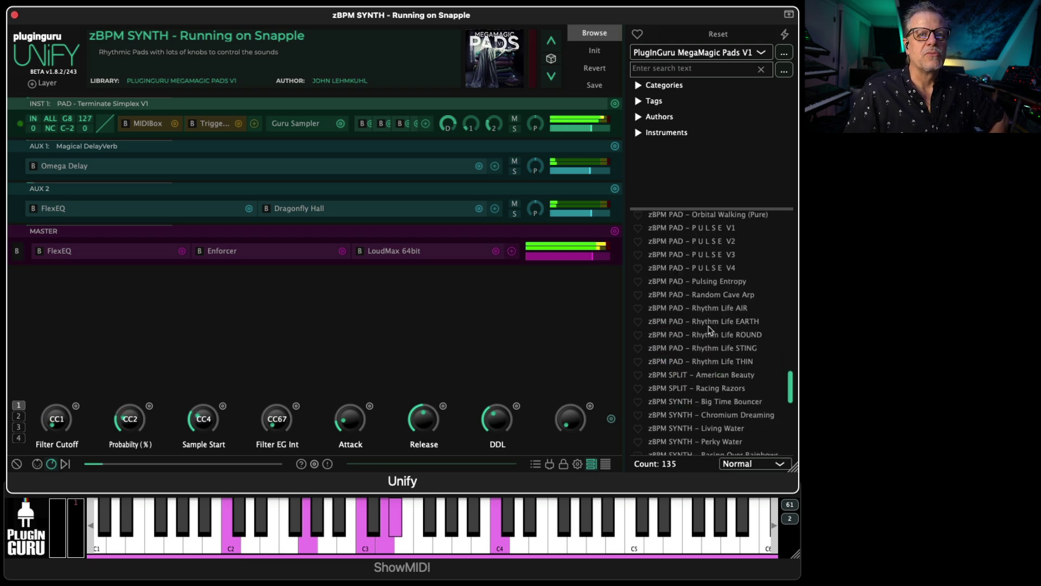
{"action": "scroll", "coordinate": [717, 382], "scroll_direction": "down", "scroll_amount": 6}
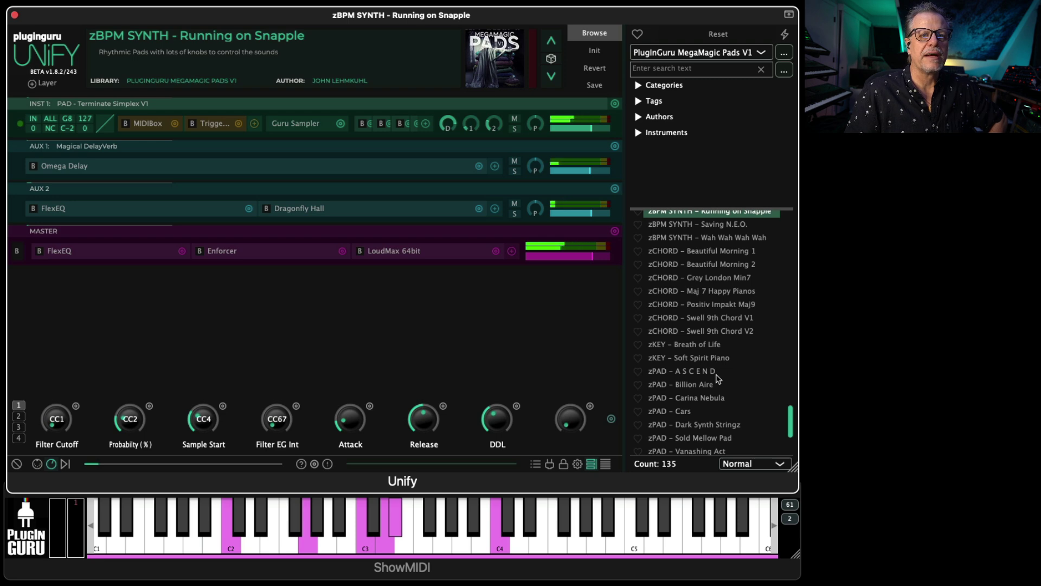
{"action": "scroll", "coordinate": [714, 374], "scroll_direction": "up", "scroll_amount": 5}
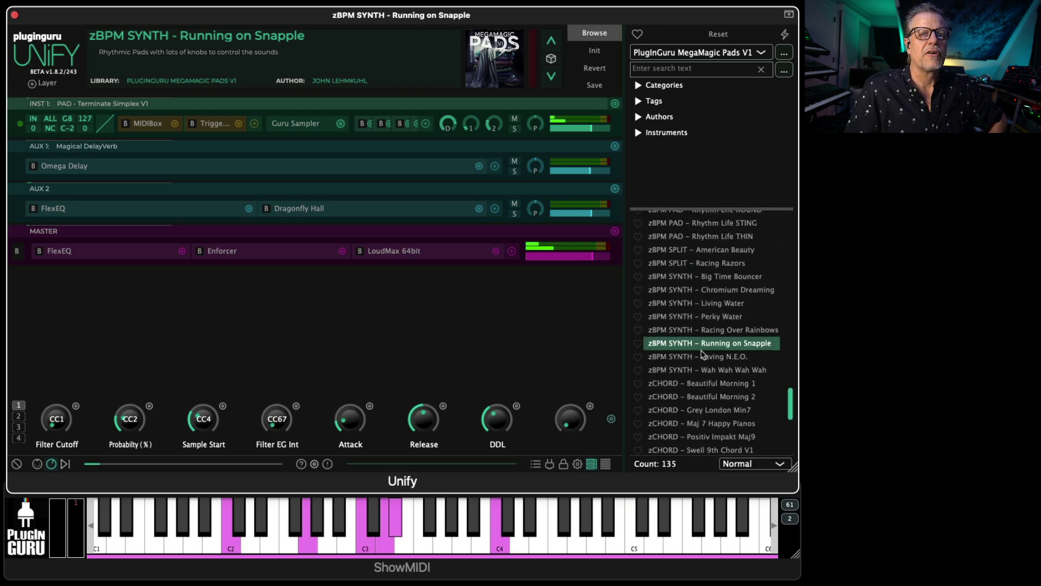
{"action": "scroll", "coordinate": [703, 356], "scroll_direction": "up", "scroll_amount": 2}
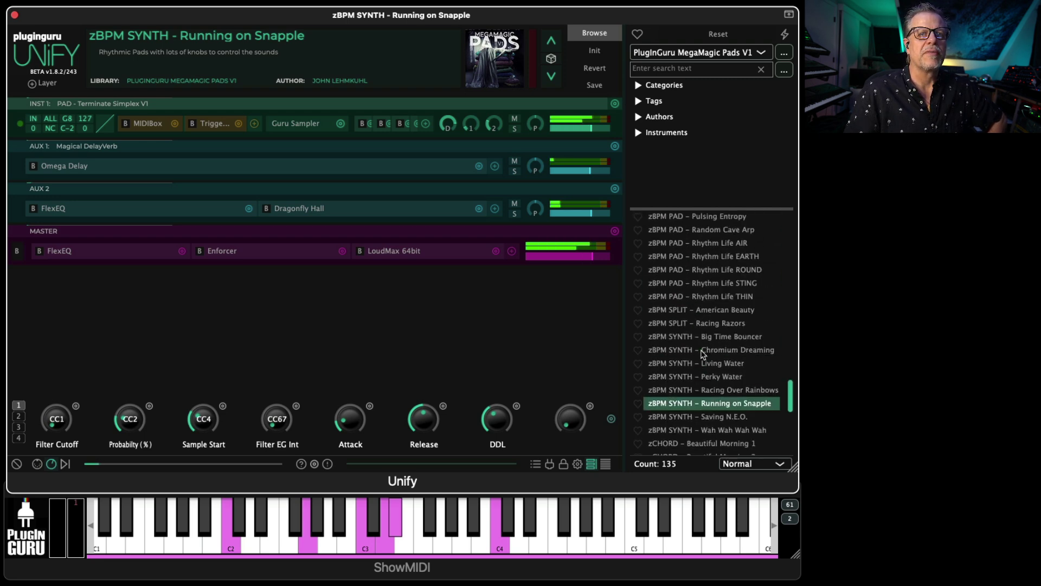
{"action": "left_click", "coordinate": [712, 311]}
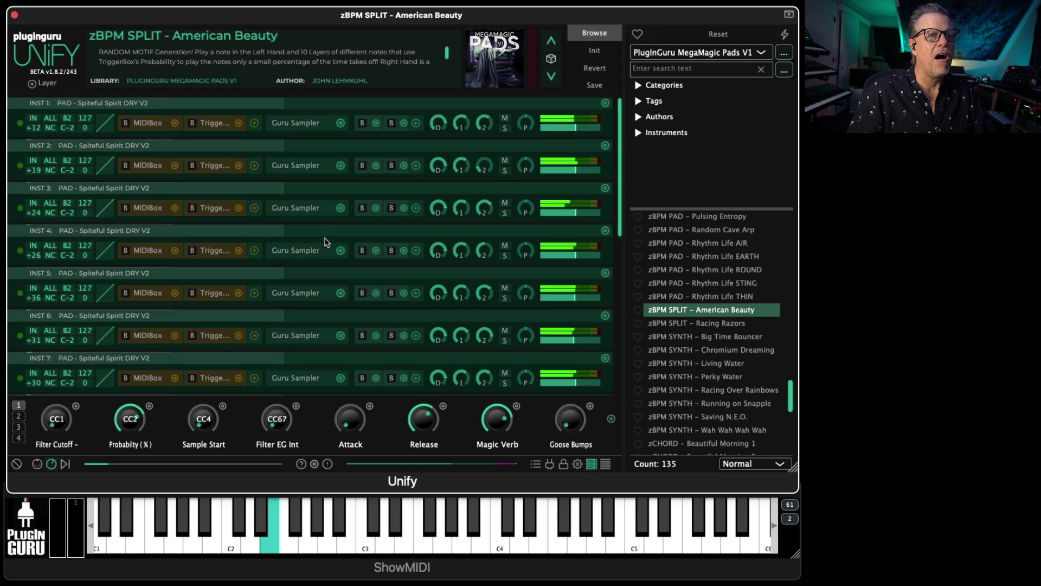
Step: Open INST 3's Delay Note On 8th Note TriggerBox with details shown, nudging the window right
{"action": "scroll", "coordinate": [324, 243], "scroll_direction": "down", "scroll_amount": 2}
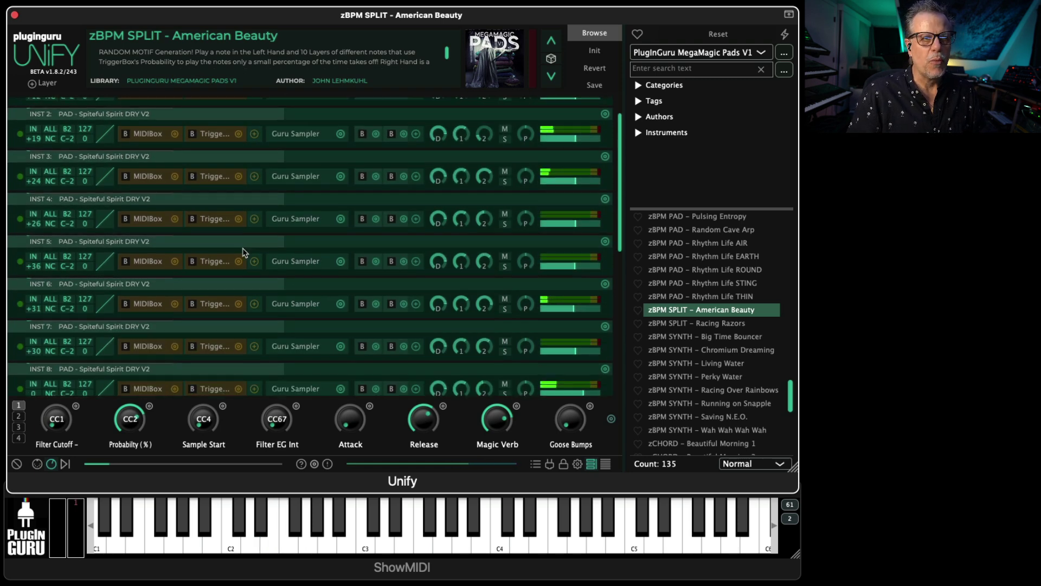
{"action": "scroll", "coordinate": [243, 252], "scroll_direction": "up", "scroll_amount": 2}
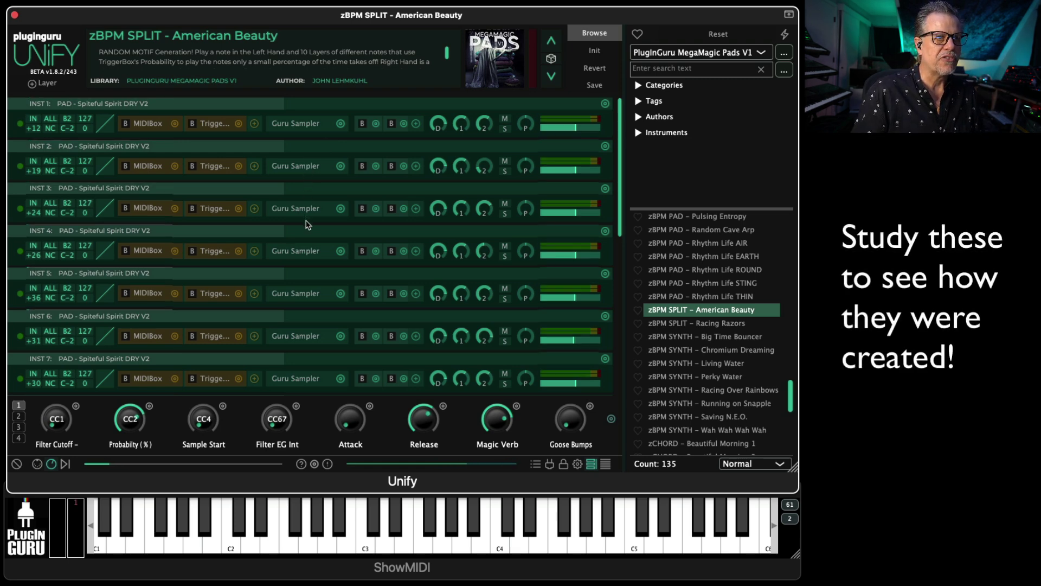
{"action": "scroll", "coordinate": [308, 220], "scroll_direction": "down", "scroll_amount": 3}
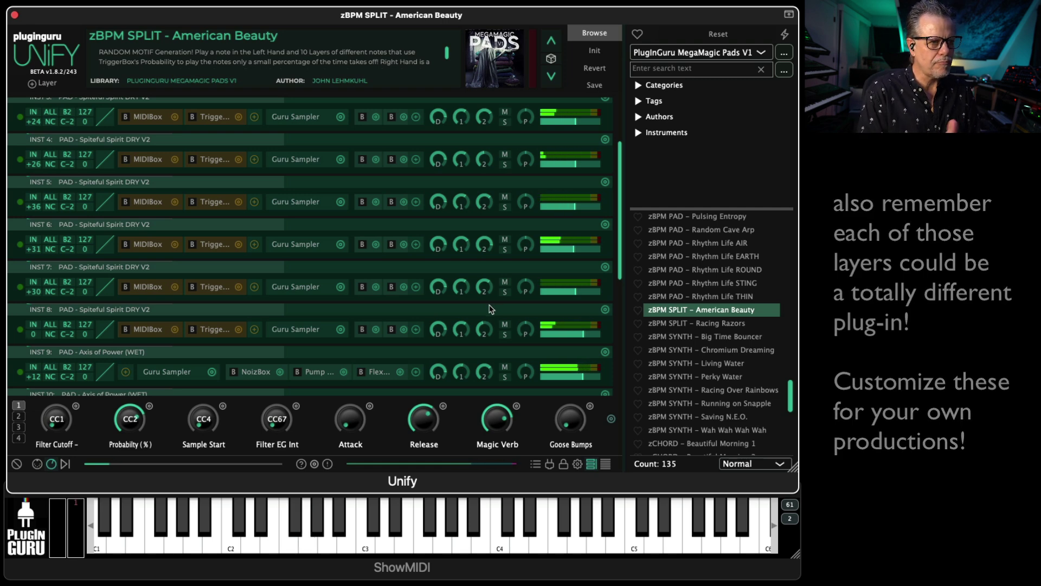
{"action": "left_click", "coordinate": [211, 118]}
{"action": "left_click", "coordinate": [311, 153]}
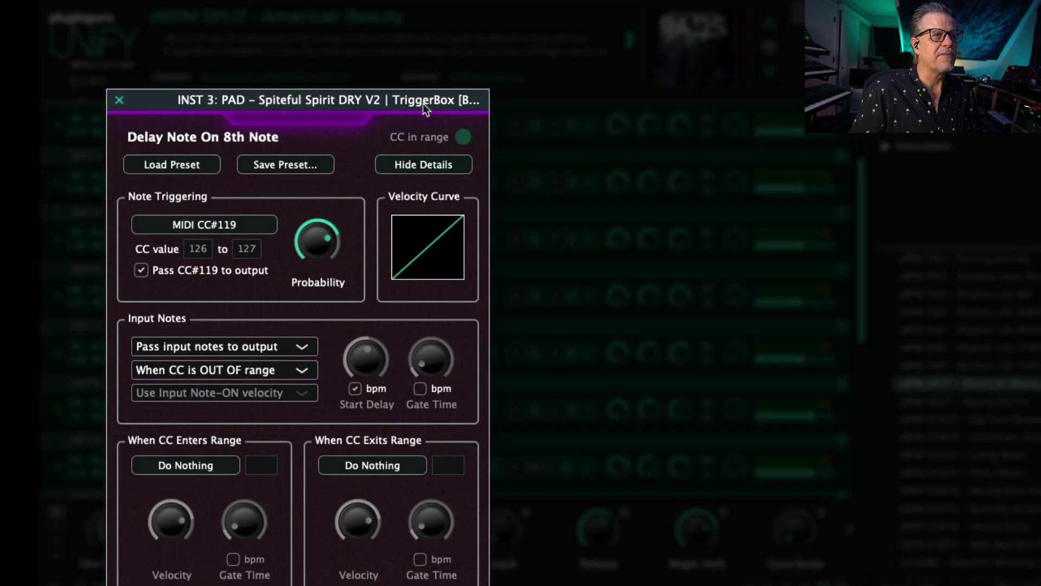
{"action": "left_click_drag", "start_coordinate": [536, 28], "coordinate": [543, 29]}
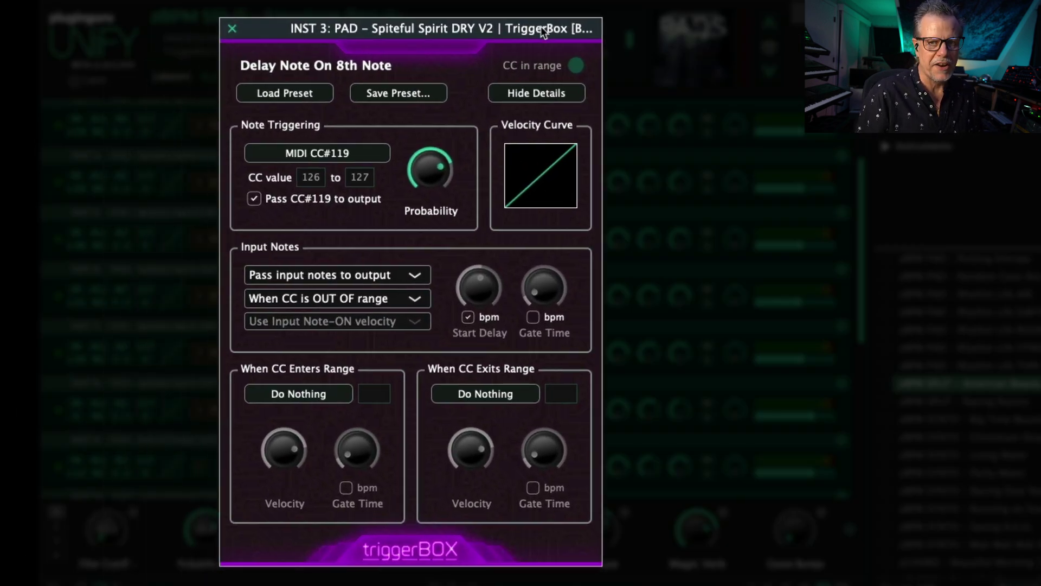